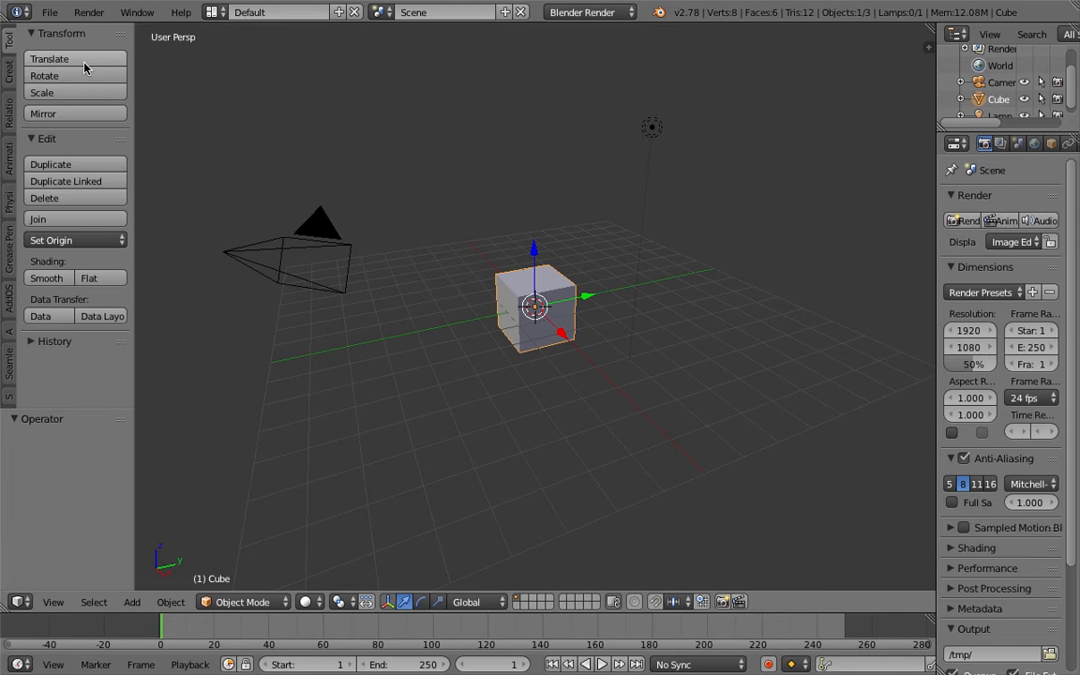
- Delete the default cube, camera and lamp, leaving only the empty grid
key(a)
key(a)
key(Delete)
middle_drag(497, 255, 455, 268)
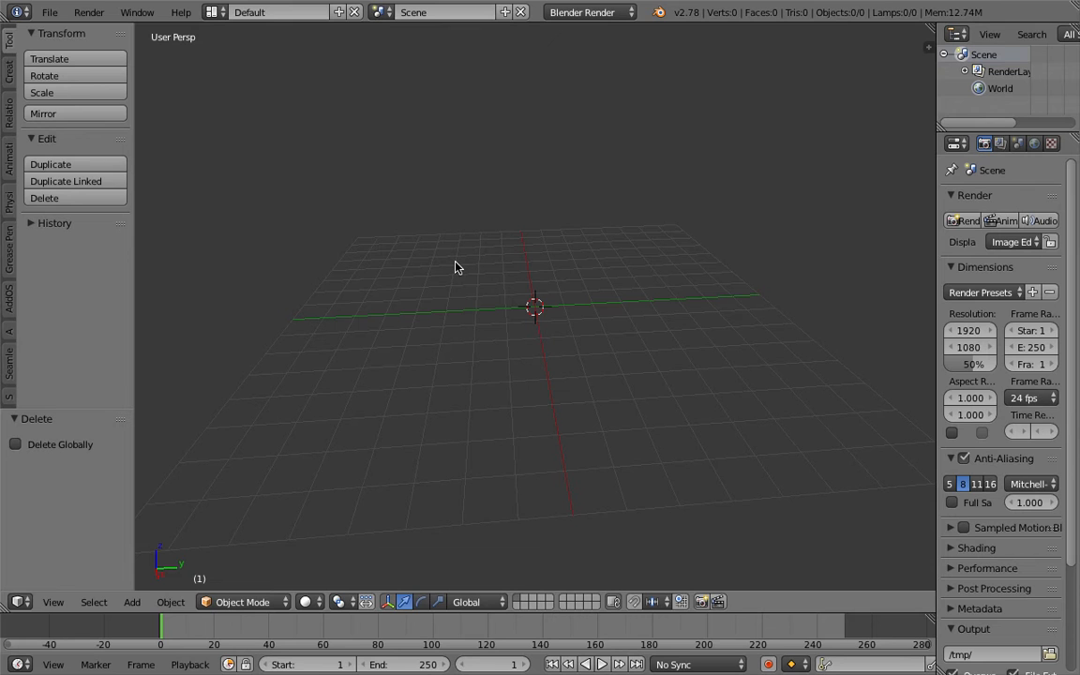
- Add a new text object to the scene
mouse_move(456, 268)
middle_down()
mouse_move(476, 282)
mouse_move(468, 289)
mouse_move(472, 280)
mouse_move(437, 268)
middle_up()
key(shift+a)
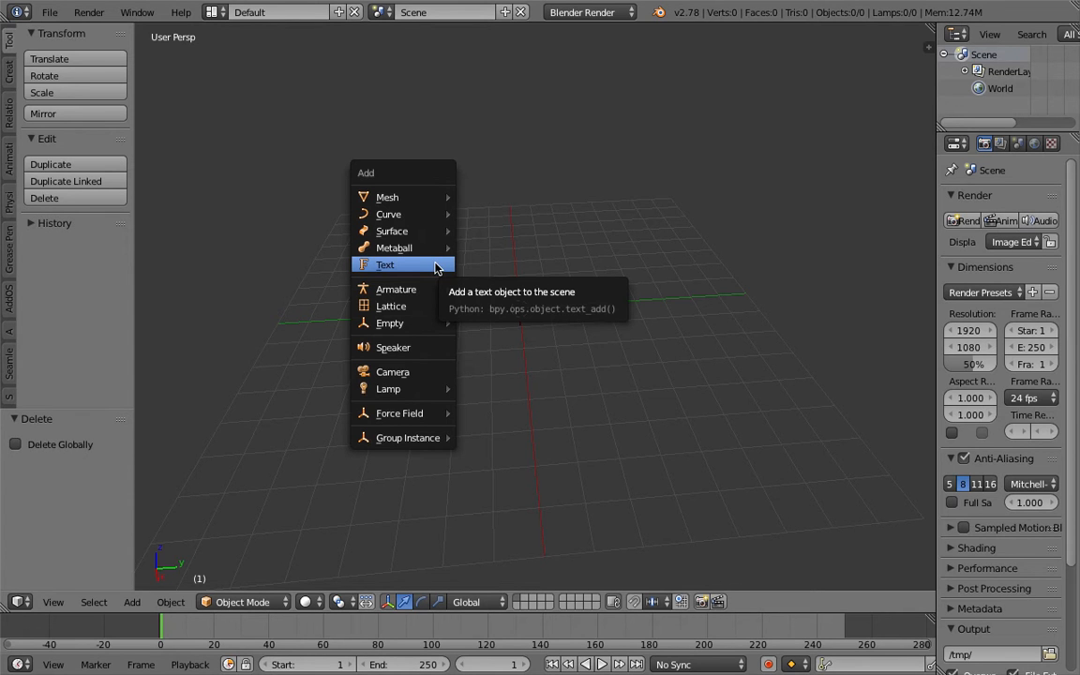
click(438, 267)
middle_drag(583, 330, 540, 309)
- Replace the default 'Text' with the symbols ~!@#$%^&*()_+{}[]\/
key(Tab)
click(573, 311)
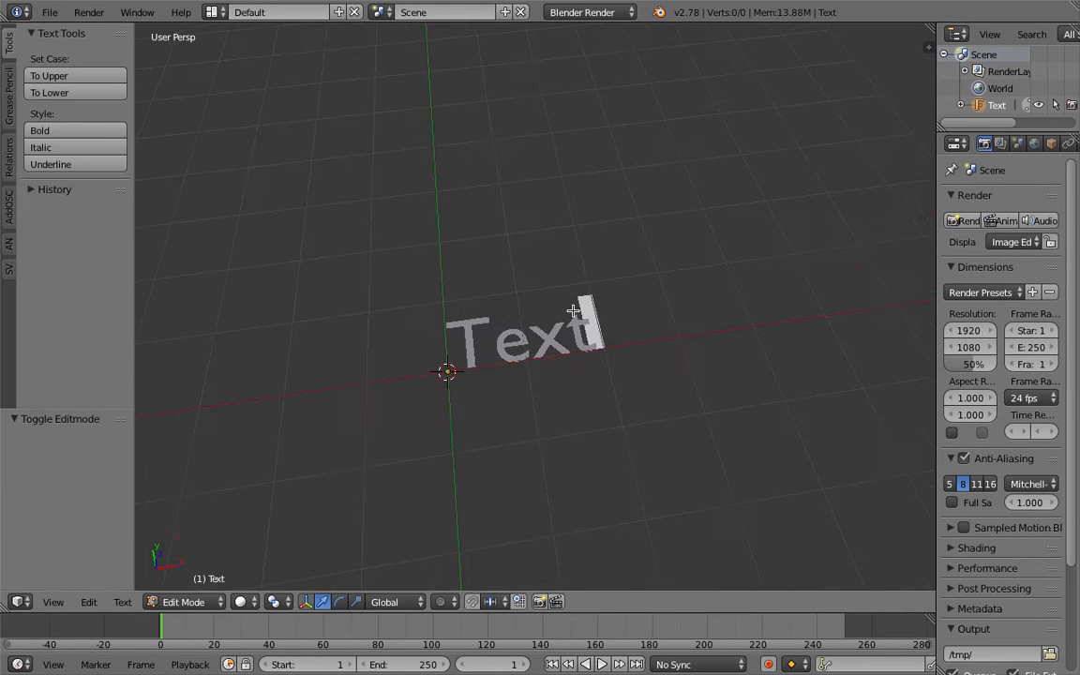
key(BackSpace)
key(BackSpace)
key(BackSpace)
key(BackSpace)
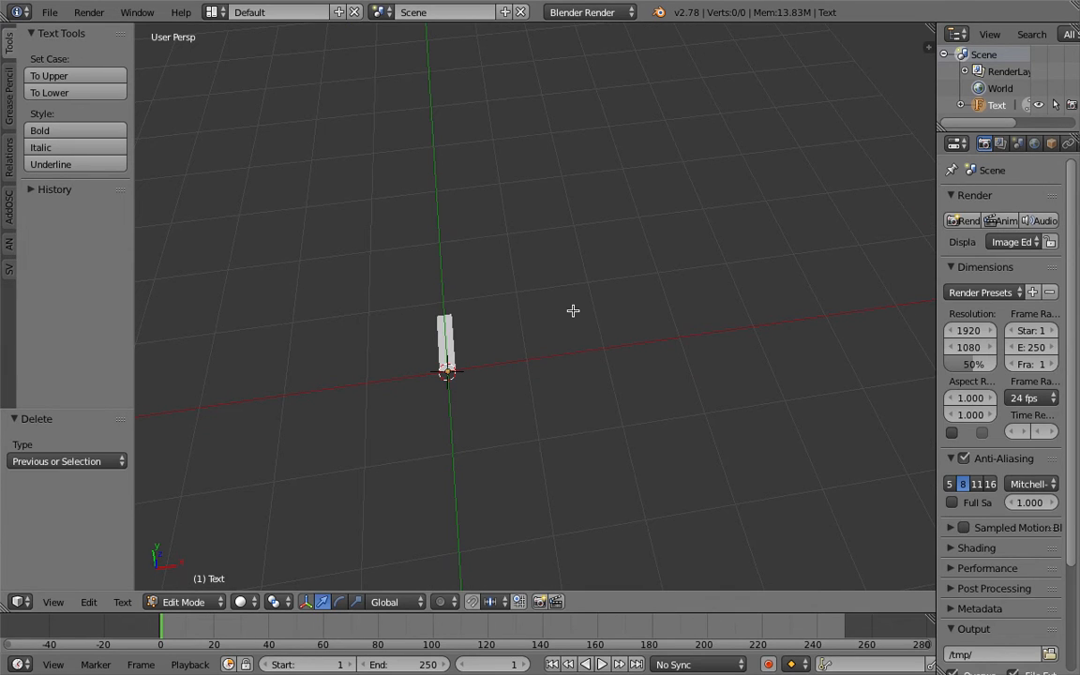
text(~!@#$)
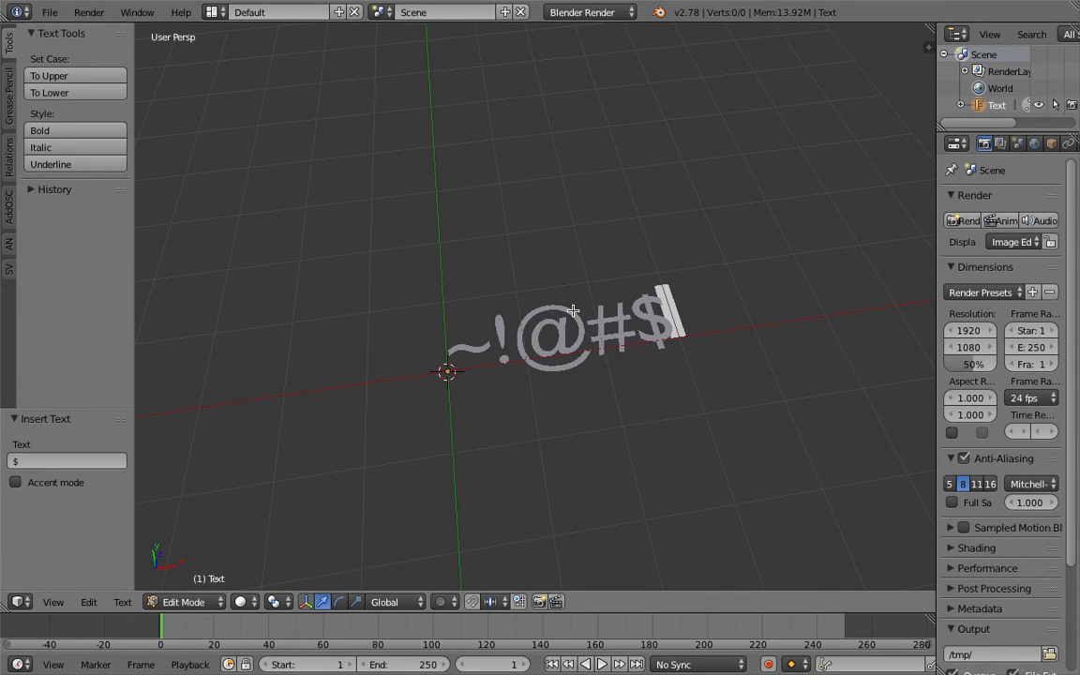
text(%^&*()_)
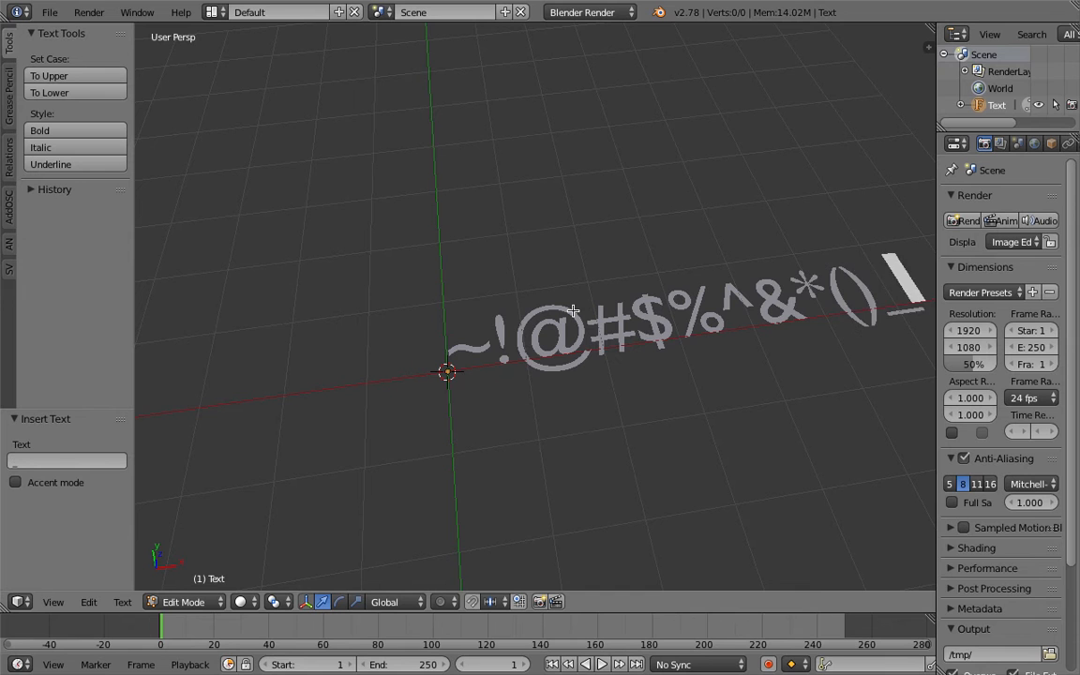
text(+)
scroll(573, 311, down, 3)
shift+middle_drag(647, 313, 601, 316)
scroll(601, 316, up, 1)
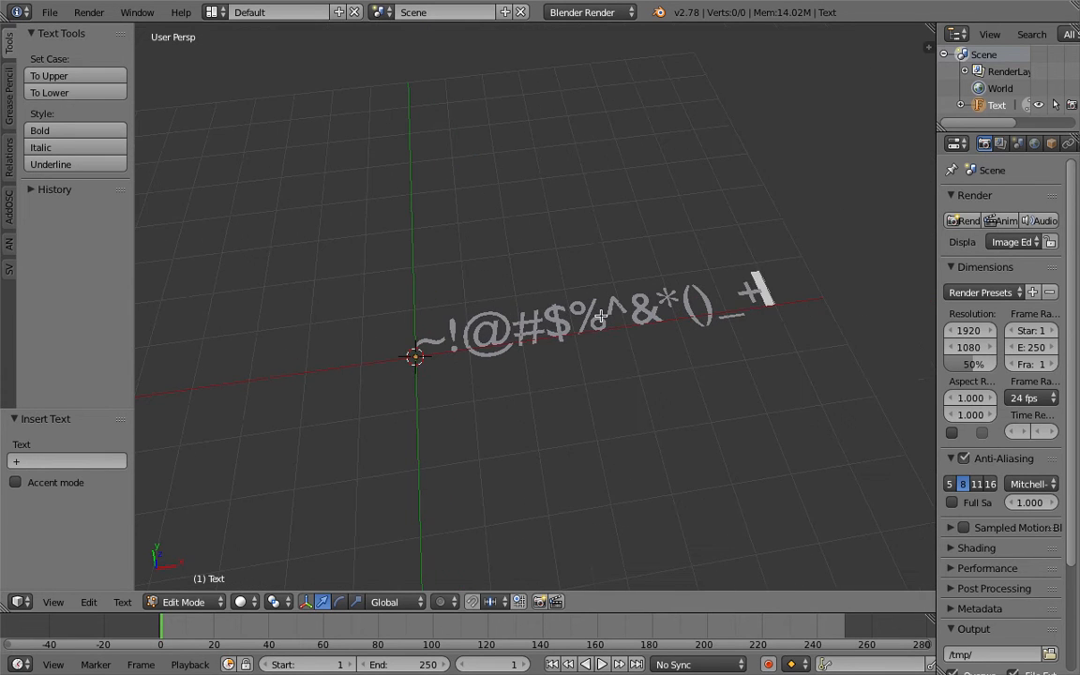
text({}[])
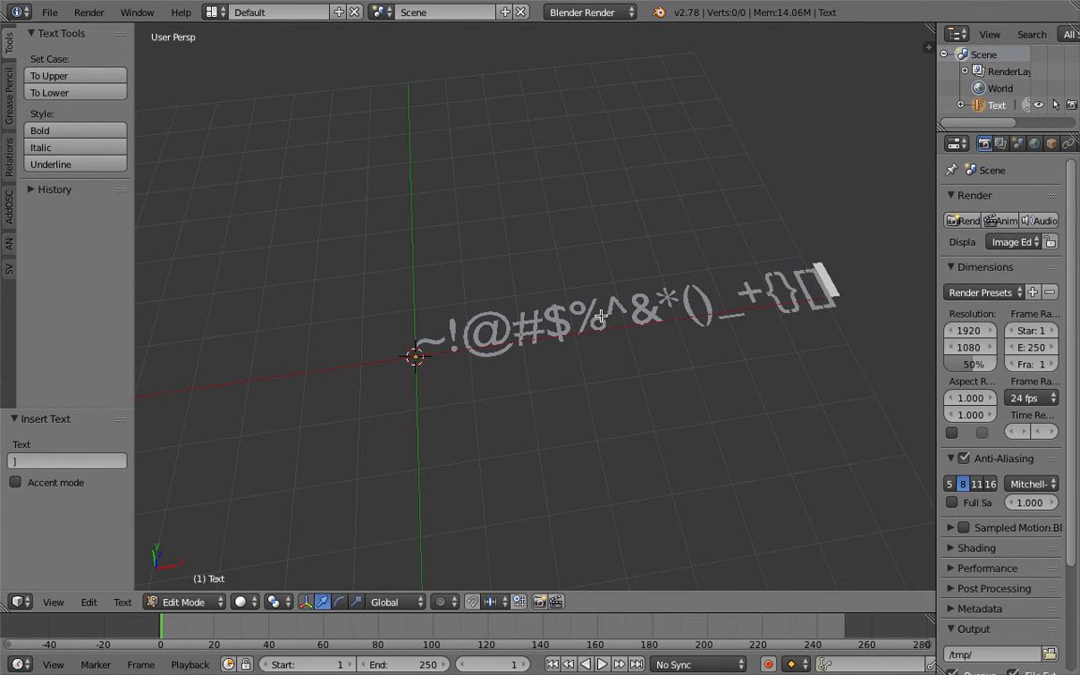
text(\/)
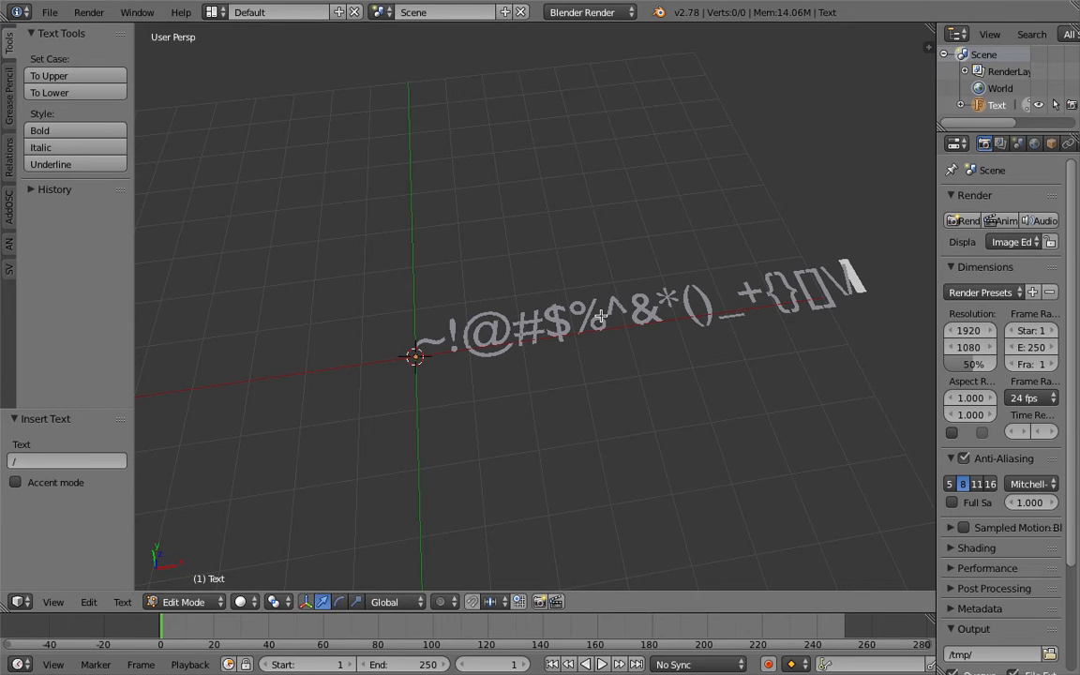
key(Tab)
- Return to Object Mode, widen the outliner and properties area, and level the view
click(493, 320)
middle_drag(461, 286, 324, 325)
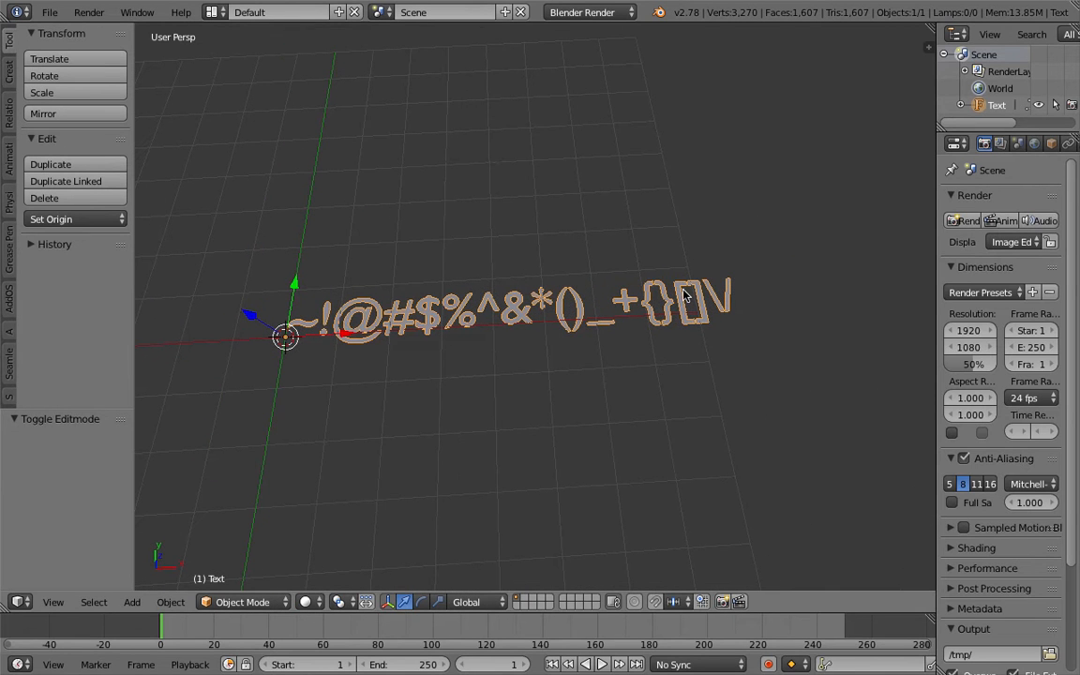
drag(936, 90, 861, 108)
middle_drag(484, 347, 330, 307)
middle_drag(406, 270, 492, 324)
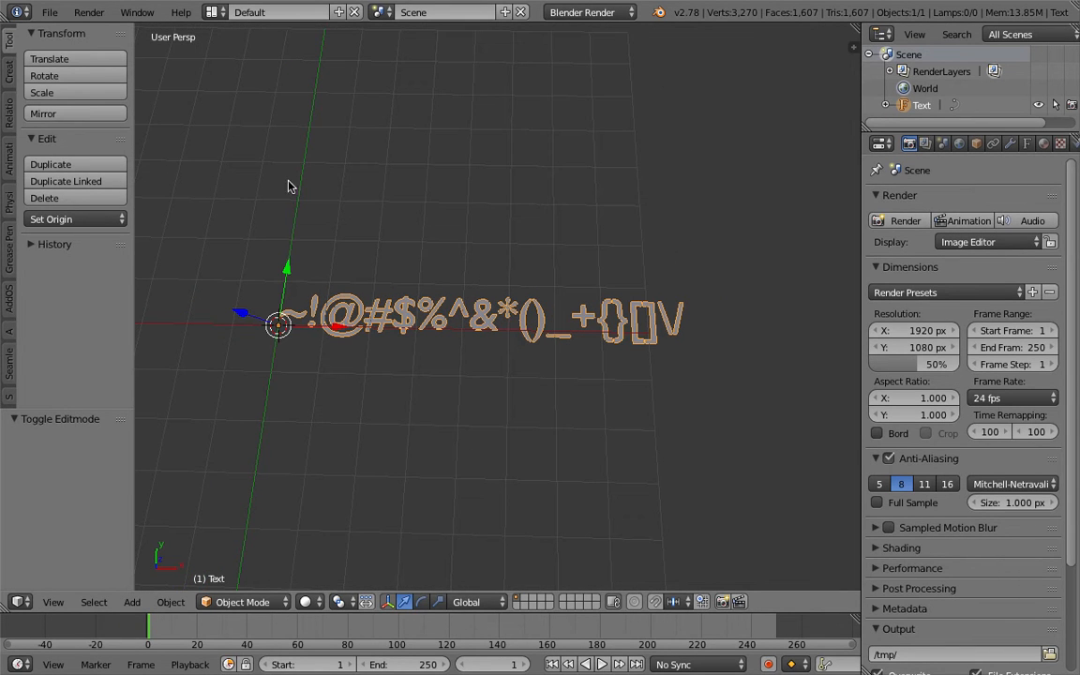
- Save the file to the Desktop as sv_ascii_advanced_two_001.blend
click(50, 12)
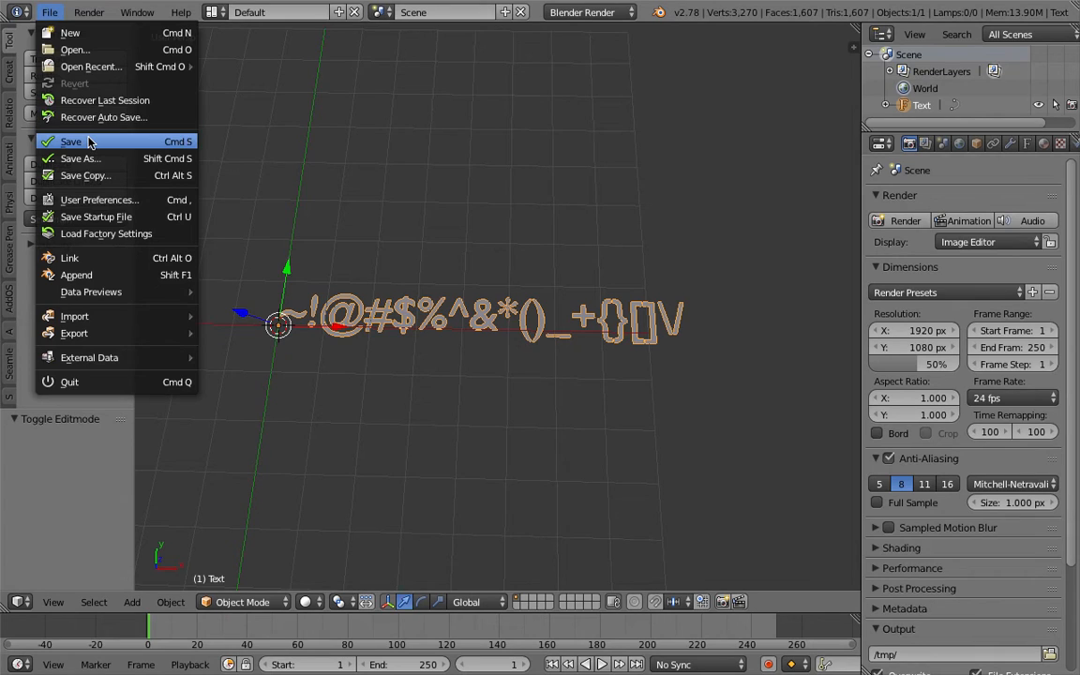
click(90, 142)
click(263, 75)
text(sv_ascii_advanced)
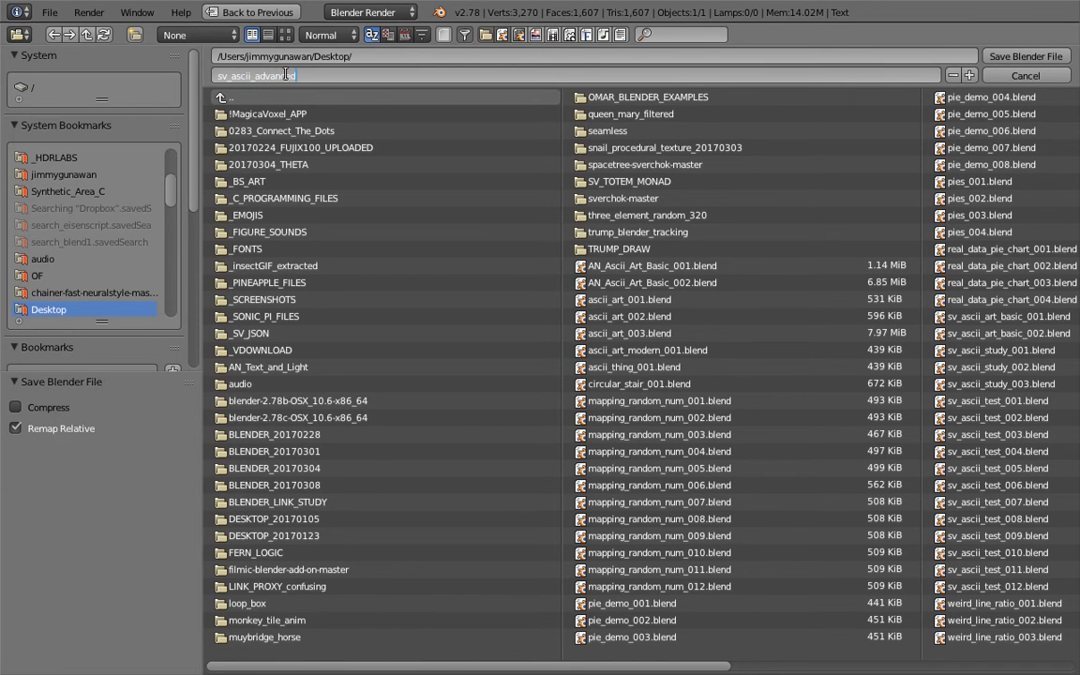
text(_two_001)
key(Return)
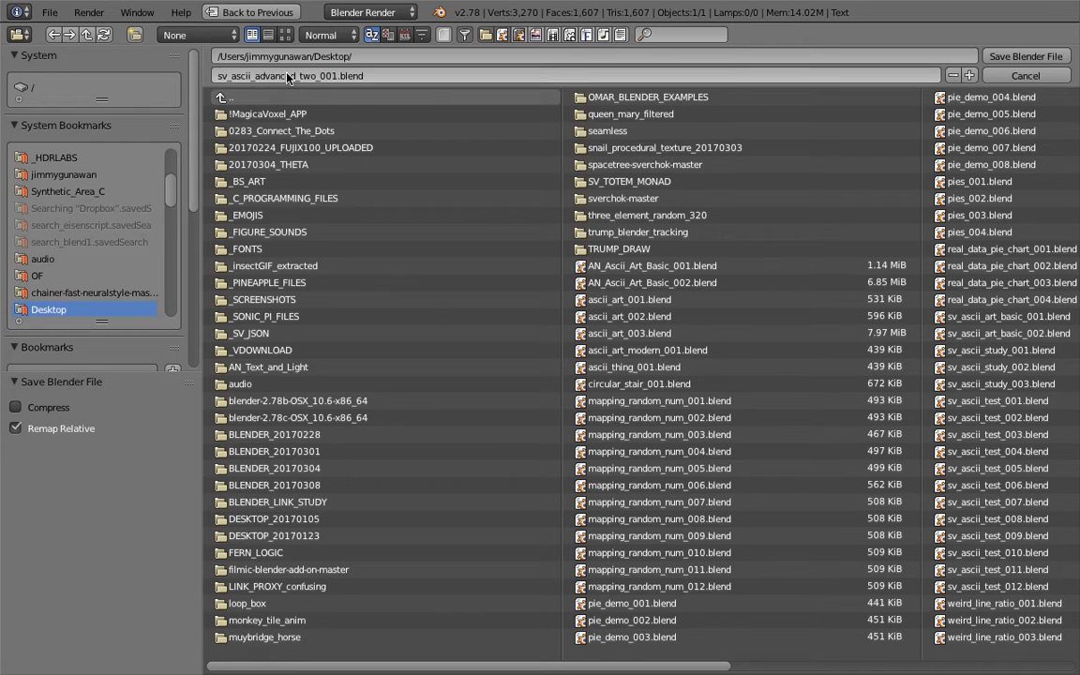
click(1026, 56)
- Deselect the text and save over sv_ascii_advanced_two_001.blend
shift+middle_drag(589, 334, 601, 365)
key(a)
key(ctrl+s)
click(587, 364)
- Switch to the Compositing layout and create a new Sverchok node tree
key(a)
click(214, 12)
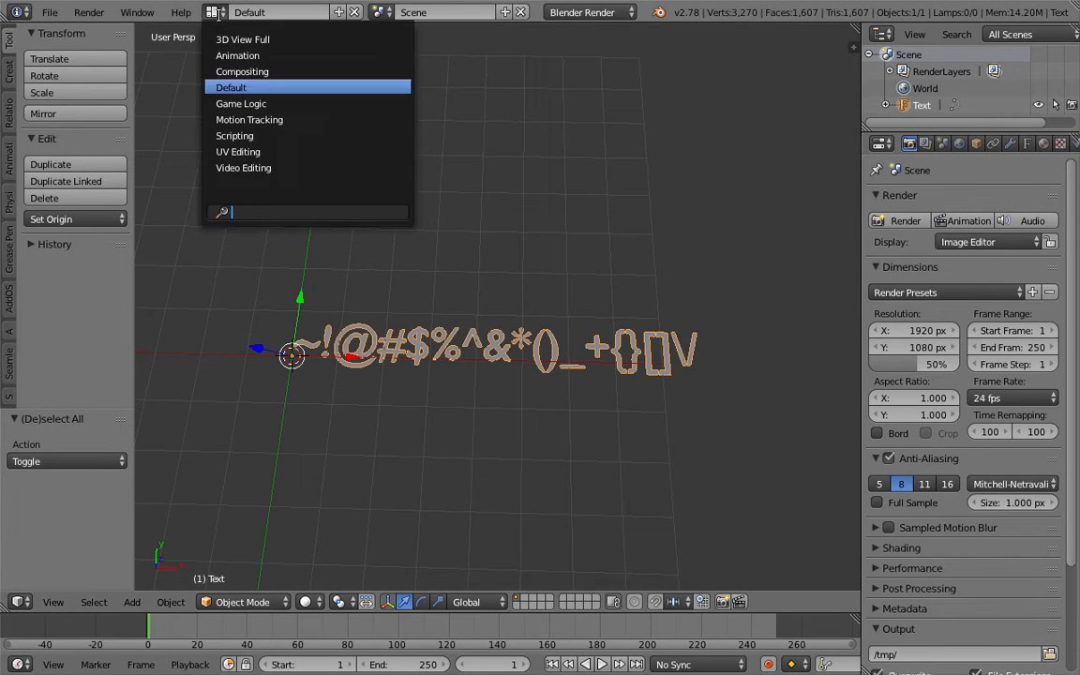
click(235, 65)
click(198, 394)
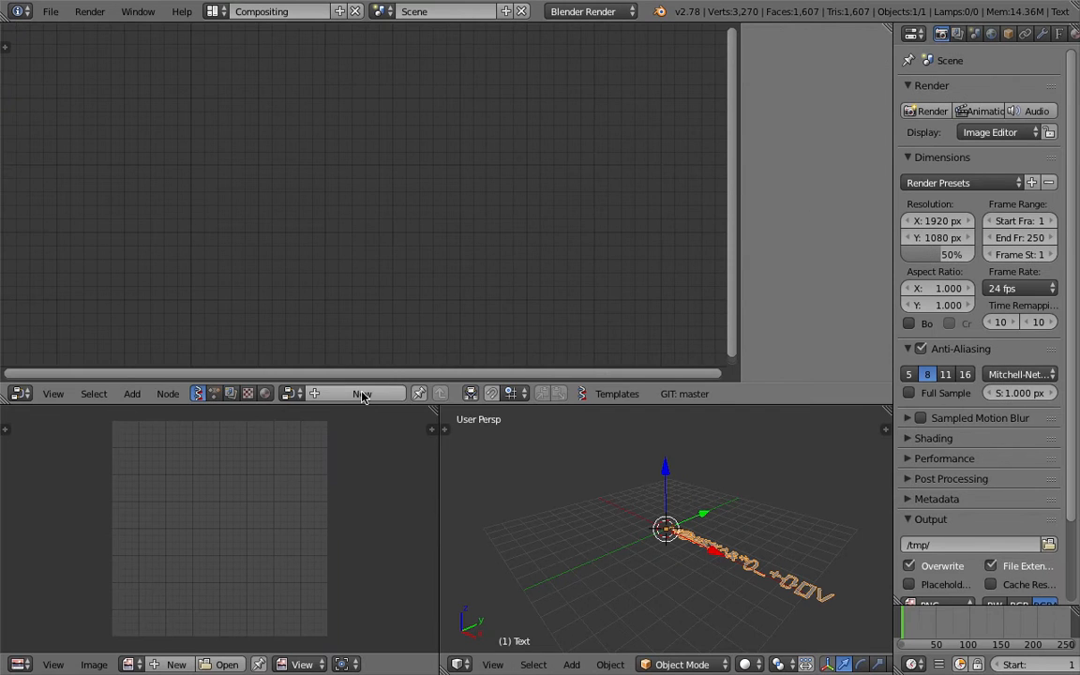
click(363, 394)
- Merge the 3D view over the image area and frame the selected text from the top
drag(435, 410, 427, 452)
middle_drag(457, 460, 527, 552)
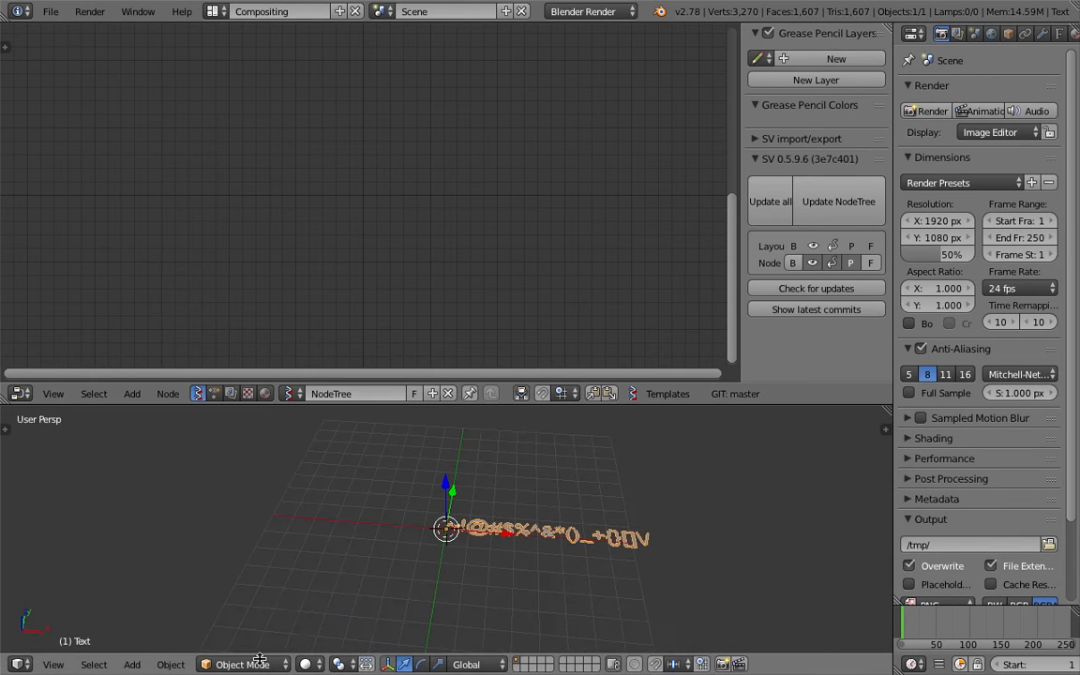
click(54, 665)
click(72, 583)
scroll(556, 497, up, 3)
shift+middle_drag(556, 497, 477, 522)
scroll(473, 521, up, 2)
key(a)
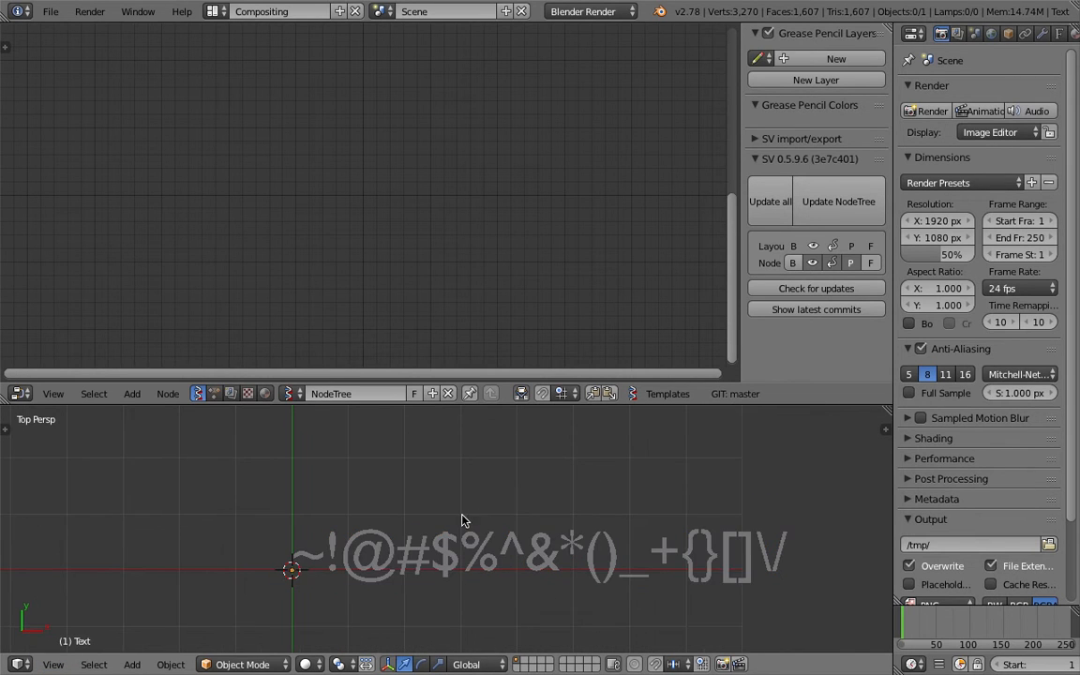
scroll(355, 547, down, 1)
key(a)
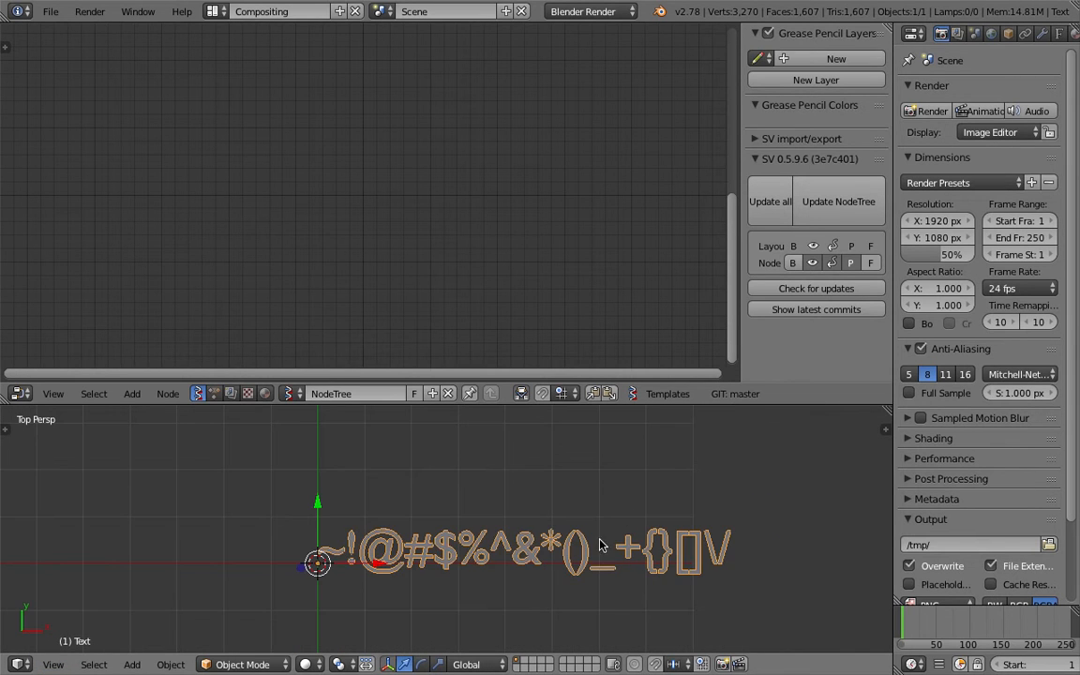
shift+middle_drag(669, 411, 645, 428)
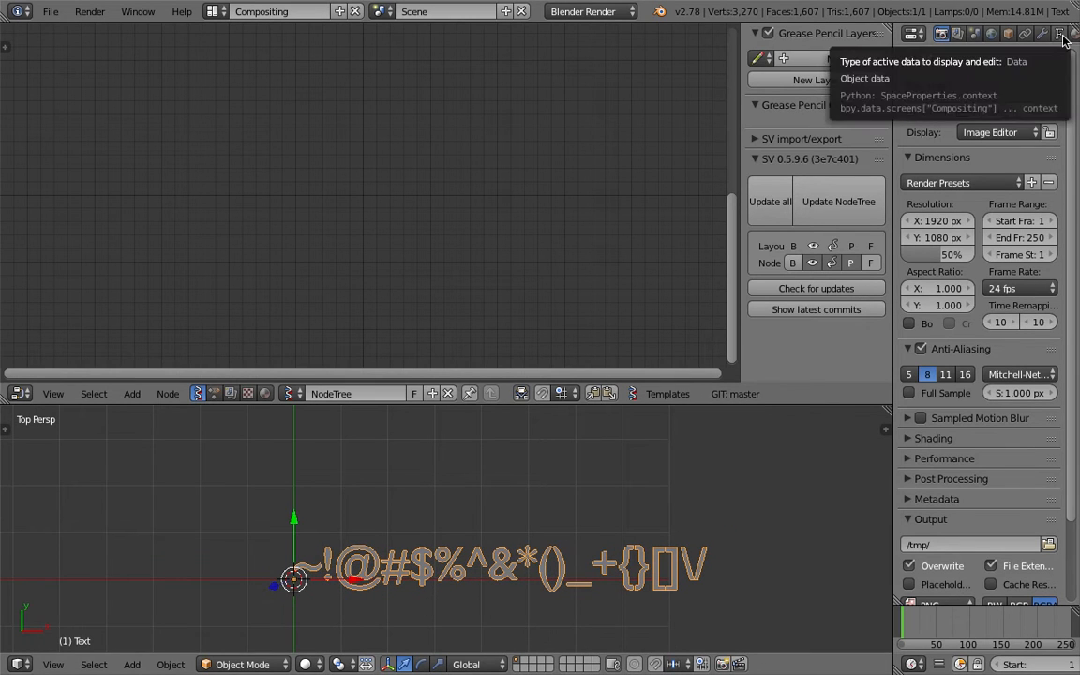
key(shift+a)
- Add an Objects in mk3 node loaded with the selected text, then save the file
mouse_move(162, 129)
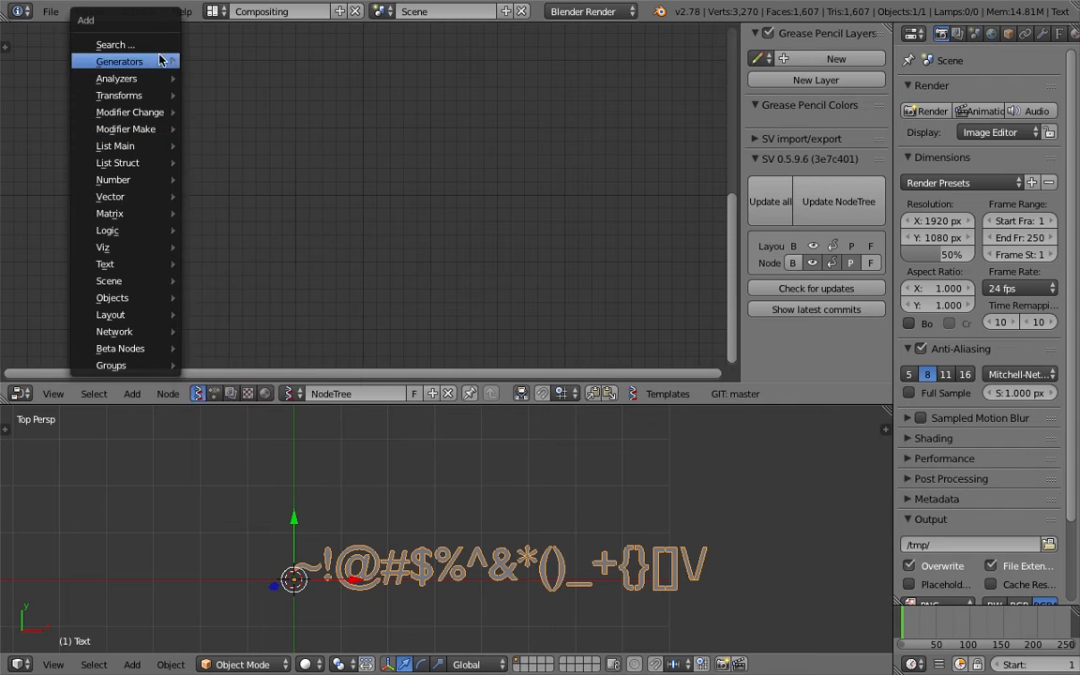
click(154, 45)
text(obj)
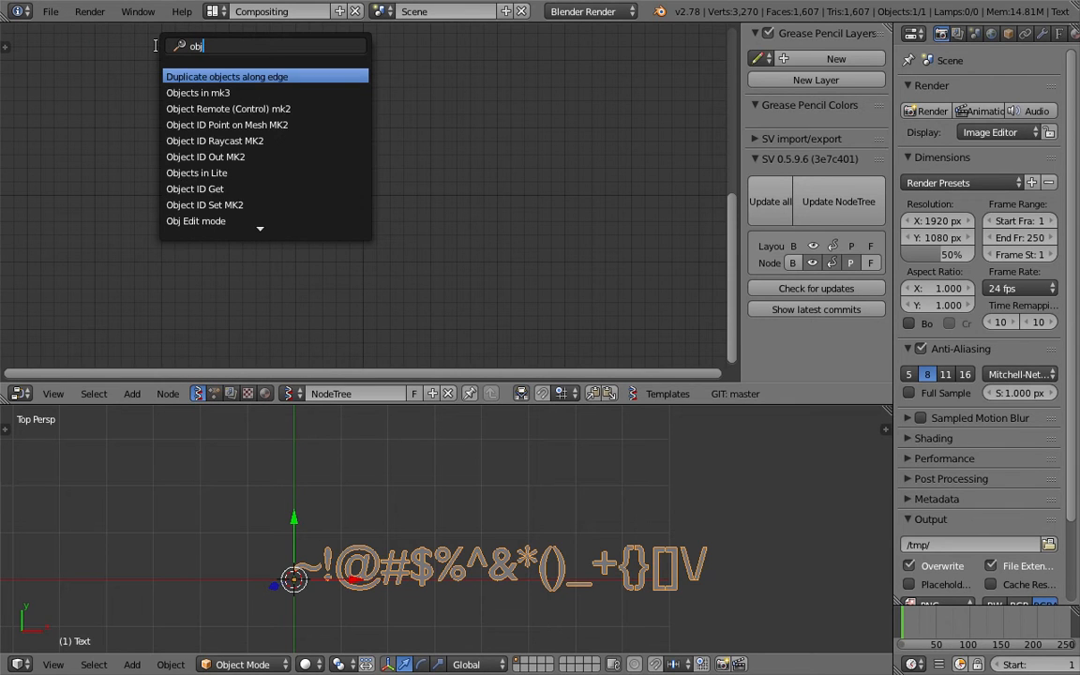
key(Down)
key(Return)
click(167, 70)
click(225, 185)
drag(202, 107, 191, 127)
key(ctrl+s)
click(191, 128)
- Add a Viewer Draw node and connect Vertices to its vertices input
scroll(377, 135, up, 1)
key(shift+a)
click(378, 130)
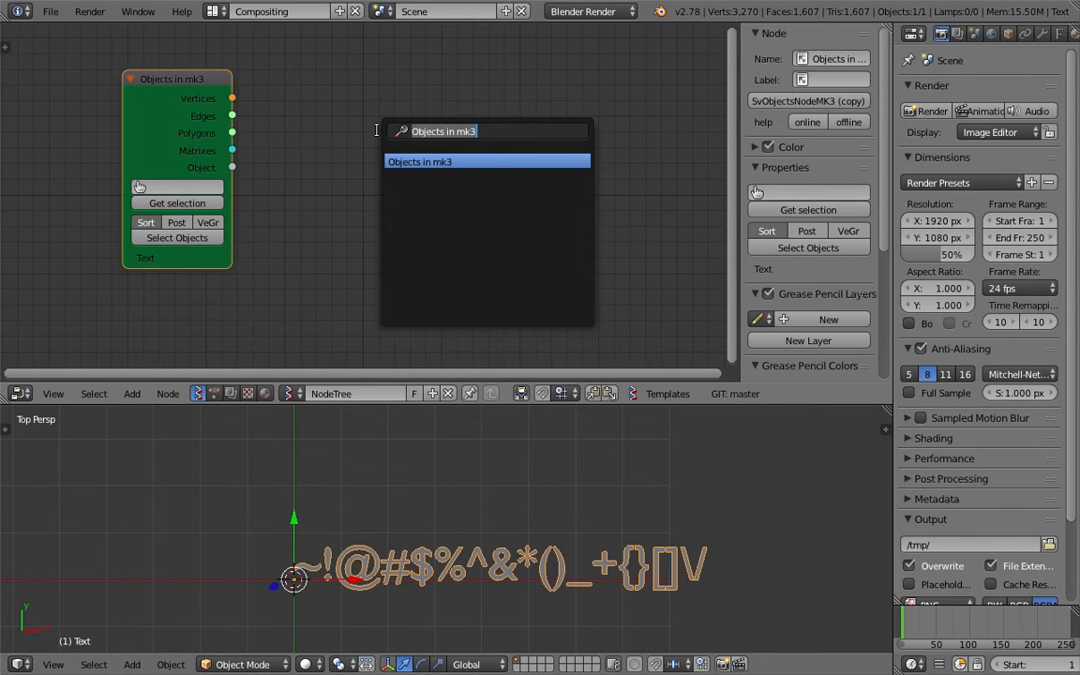
key(BackSpace)
text(view)
key(Return)
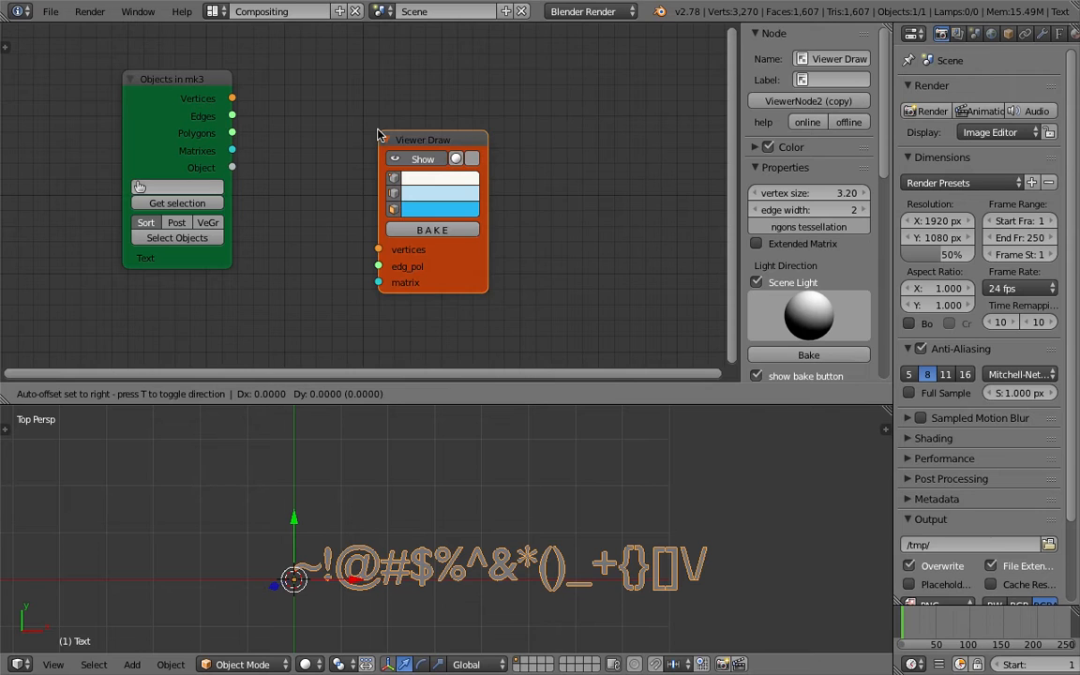
click(453, 84)
drag(232, 97, 453, 196)
- Close the node sidebar, arrange both nodes, and connect Polygons to edg_pol
drag(740, 126, 883, 133)
scroll(502, 159, down, 1)
drag(271, 91, 205, 107)
scroll(380, 286, up, 1)
drag(570, 89, 612, 71)
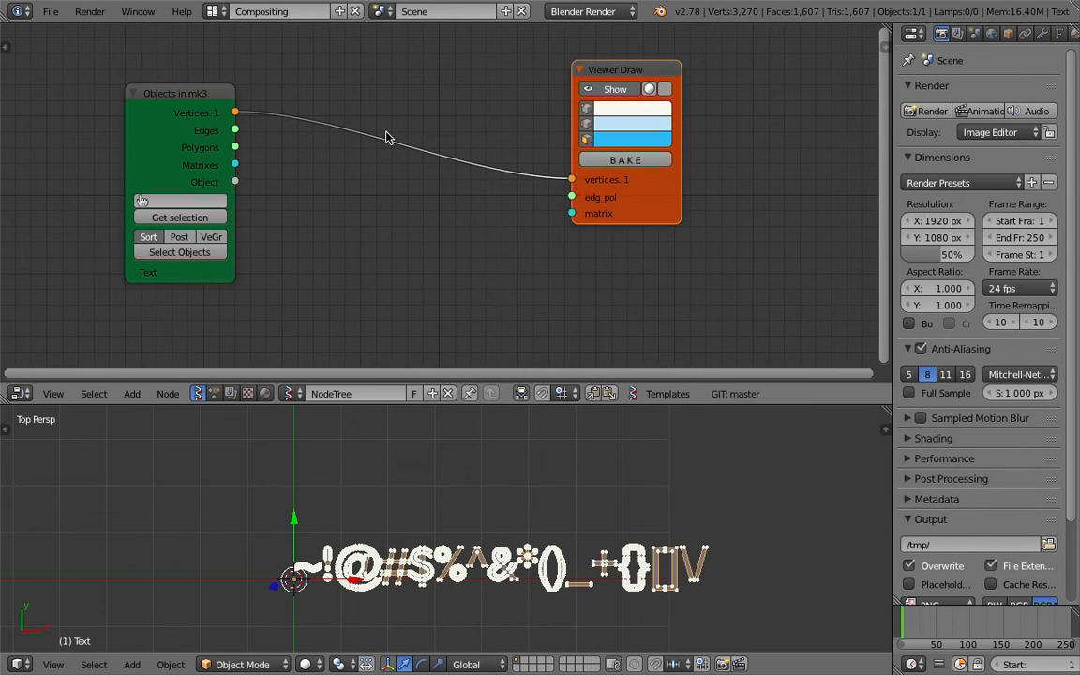
drag(237, 147, 572, 197)
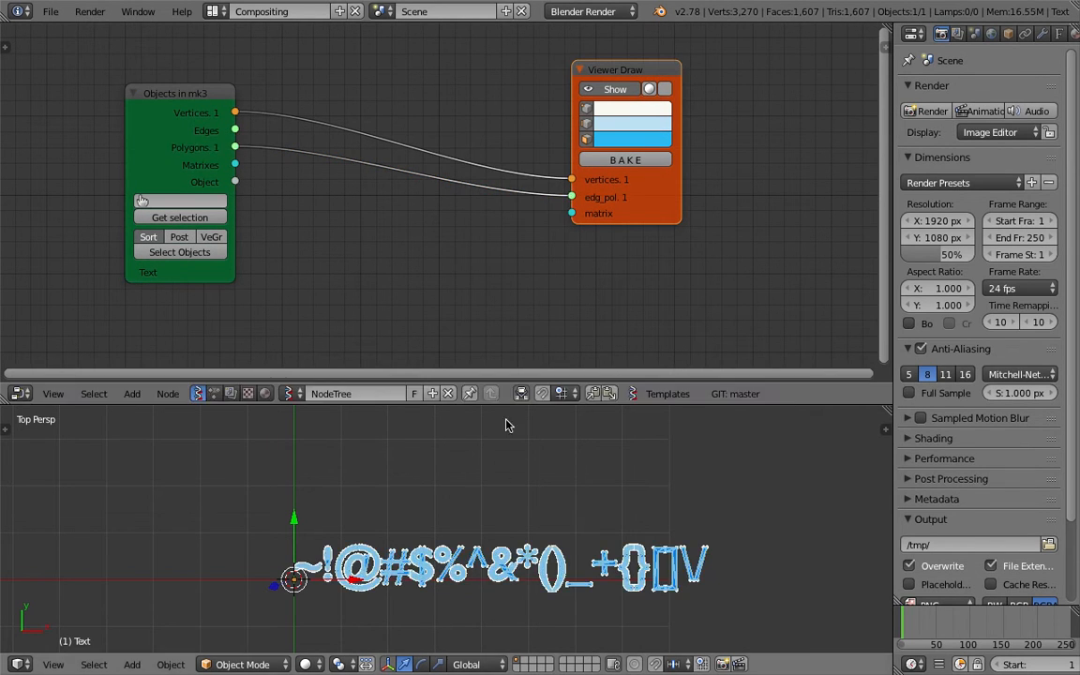
- Zoom and pan the 3D view along the displayed symbol mesh
scroll(436, 288, up, 1)
scroll(601, 539, up, 3)
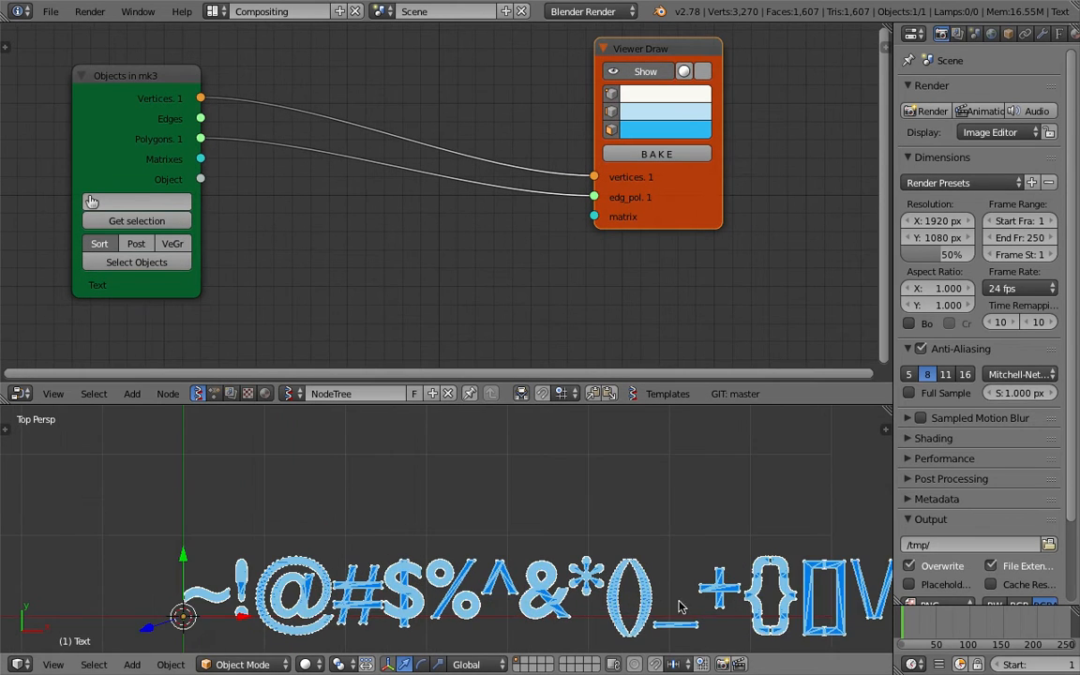
scroll(584, 535, up, 3)
scroll(530, 525, down, 2)
shift+middle_drag(245, 542, 383, 517)
scroll(384, 517, up, 4)
scroll(383, 517, down, 1)
scroll(405, 445, up, 2)
scroll(354, 451, down, 2)
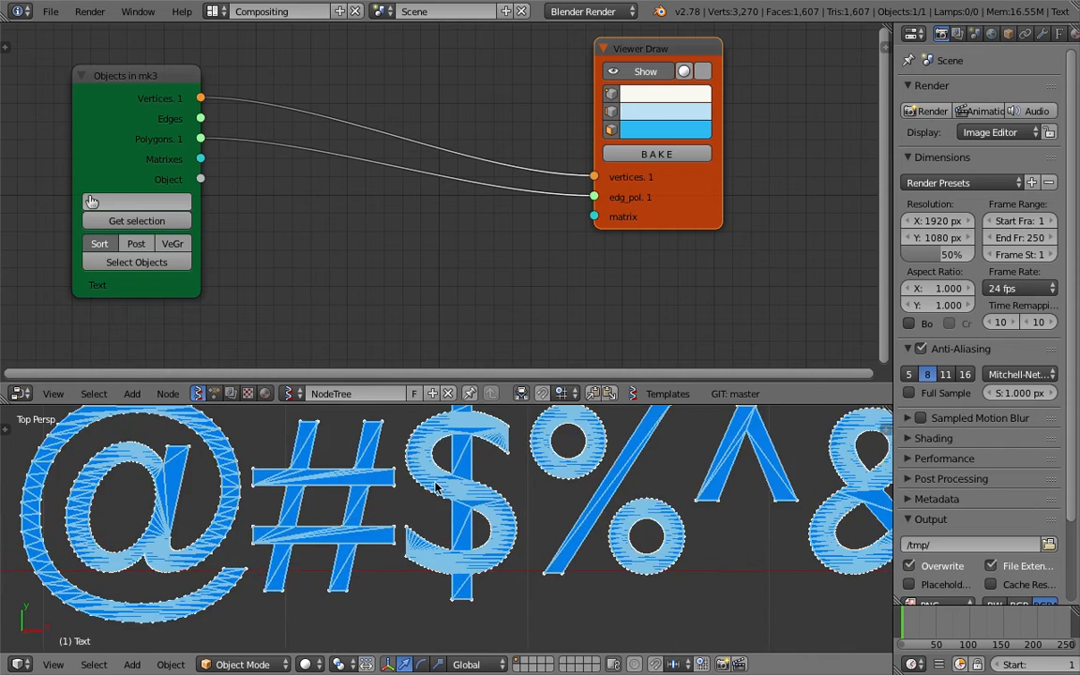
shift+middle_drag(484, 483, 387, 506)
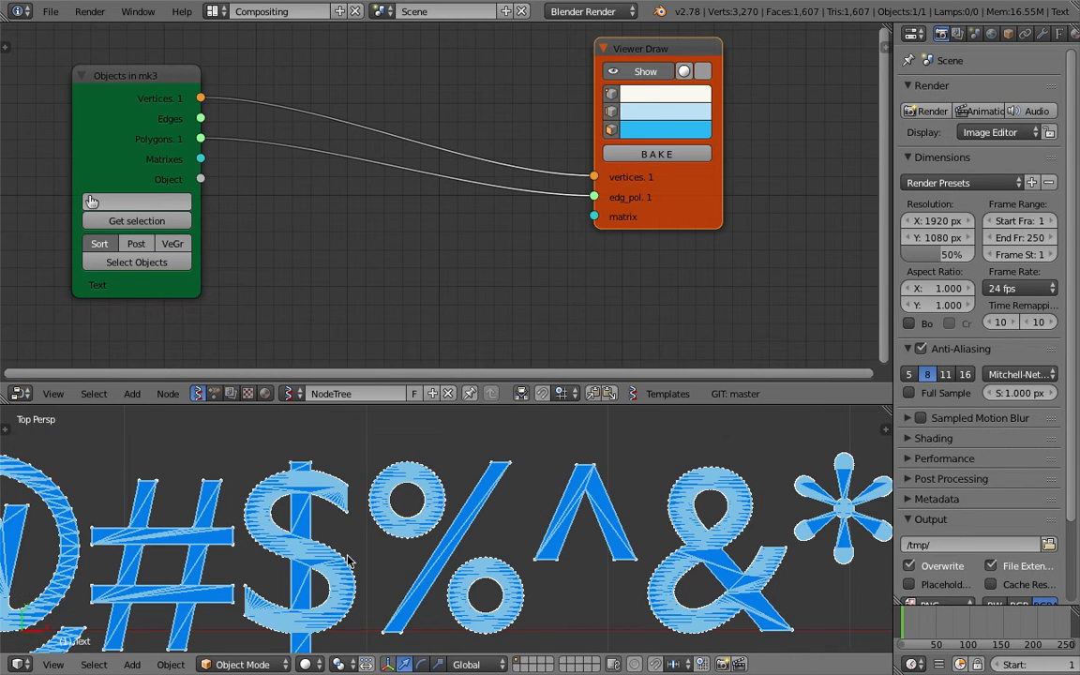
shift+middle_drag(608, 501, 443, 501)
shift+middle_drag(310, 529, 560, 469)
scroll(497, 467, down, 1)
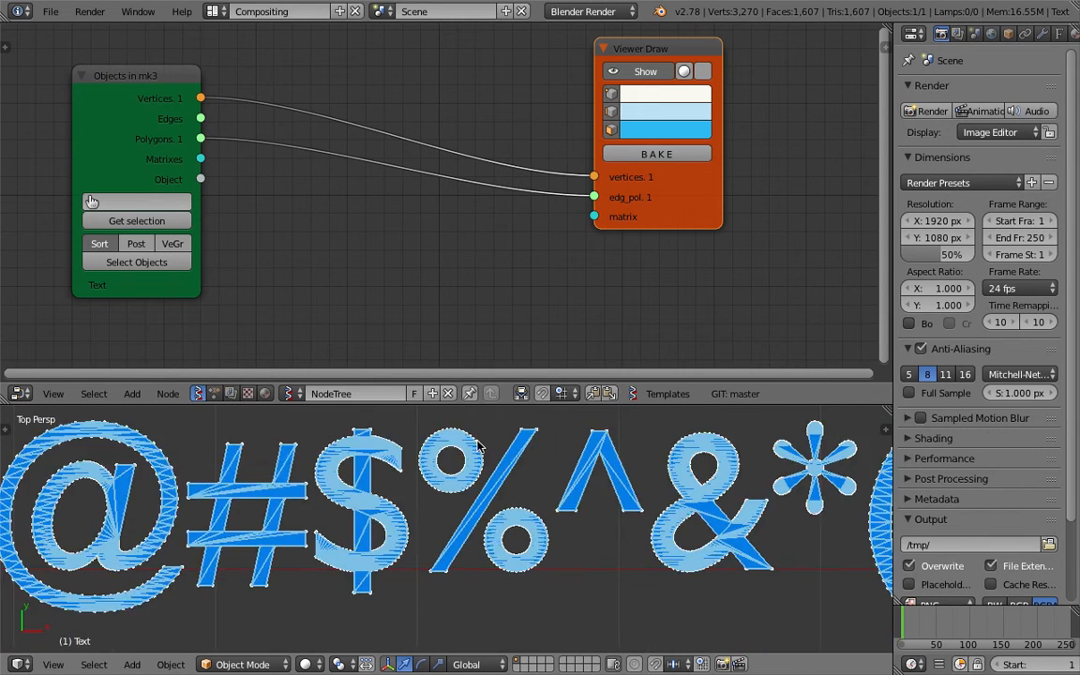
scroll(460, 478, down, 5)
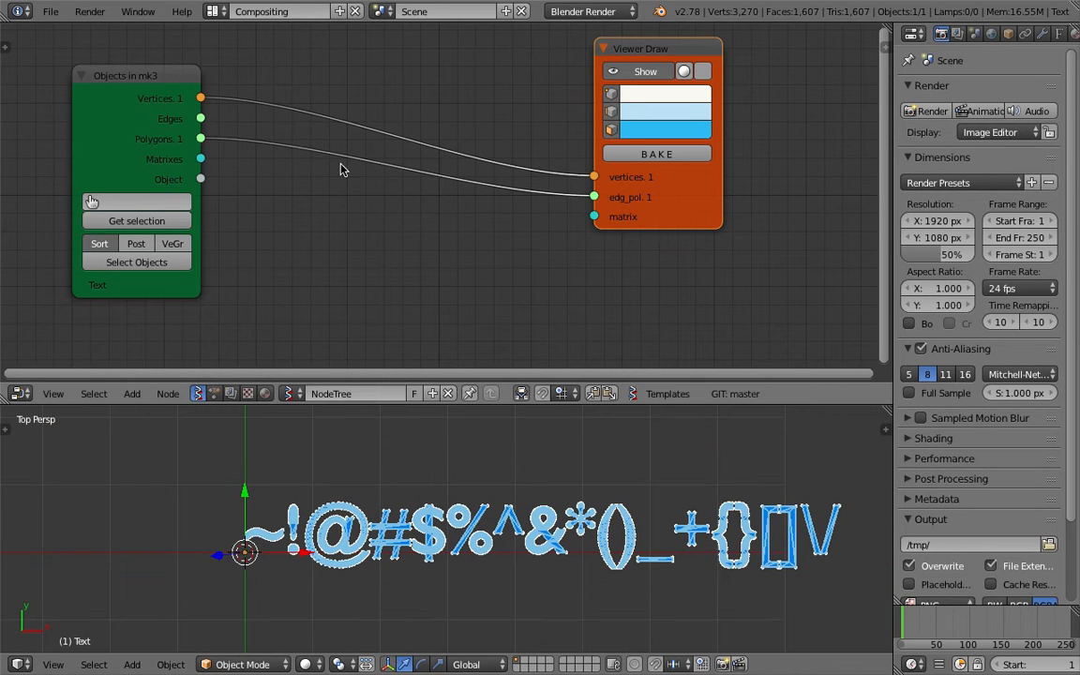
- Insert a Separate Loose Parts node between the text's Polygons and the viewer's edg_pol
key(shift+a)
click(350, 114)
text(sep)
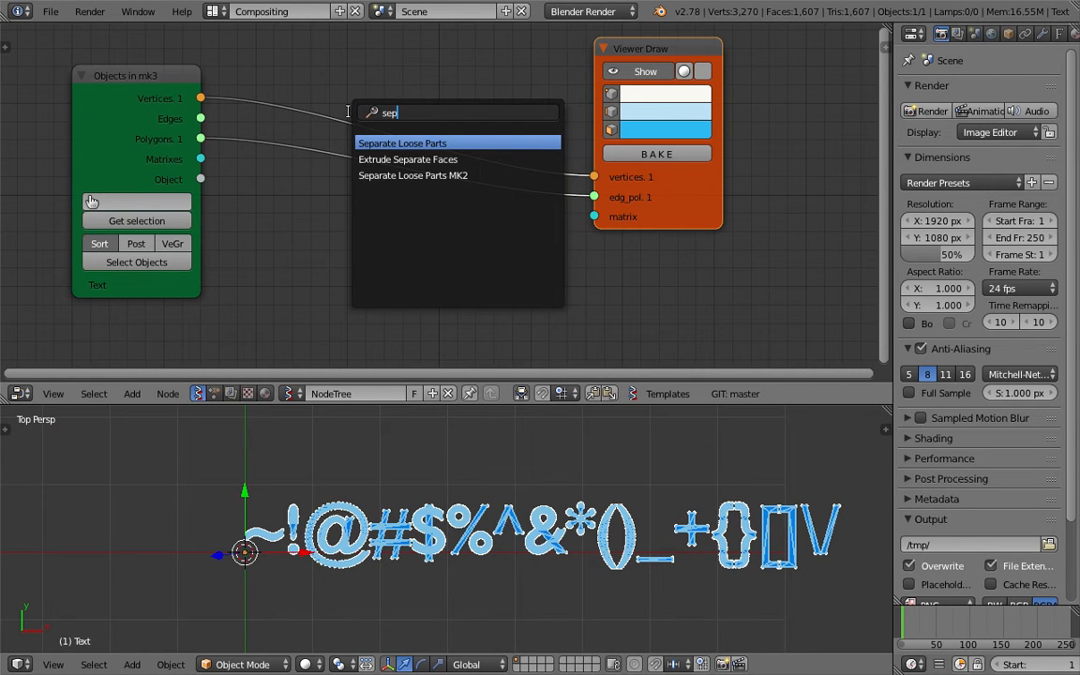
key(Return)
click(302, 63)
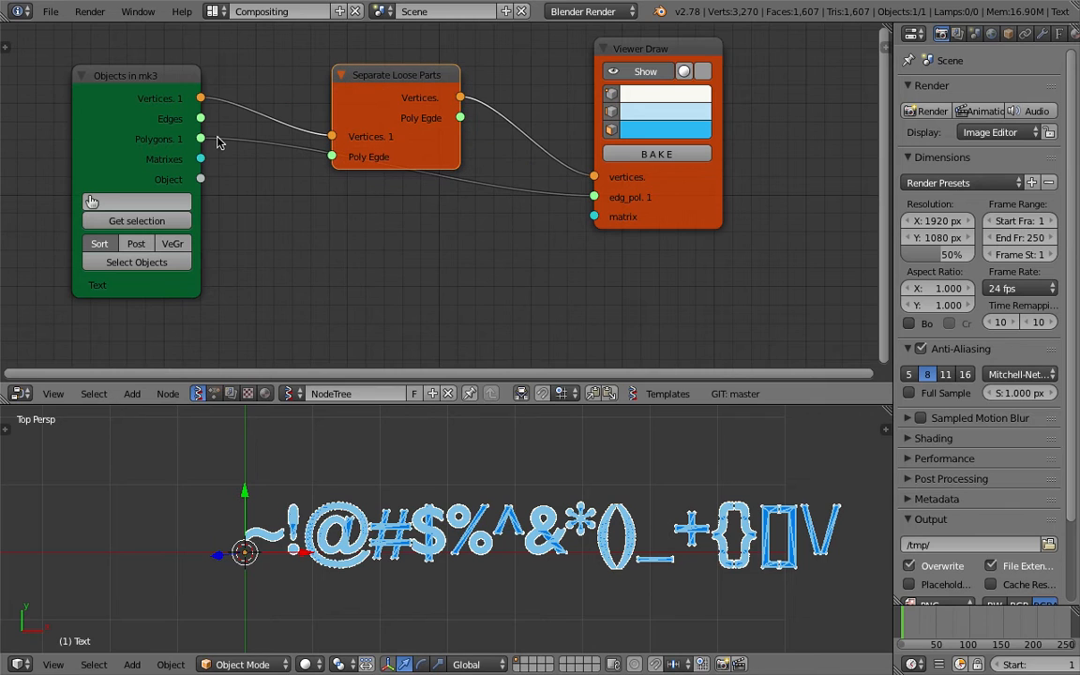
drag(201, 139, 332, 156)
drag(460, 117, 595, 198)
drag(382, 95, 319, 112)
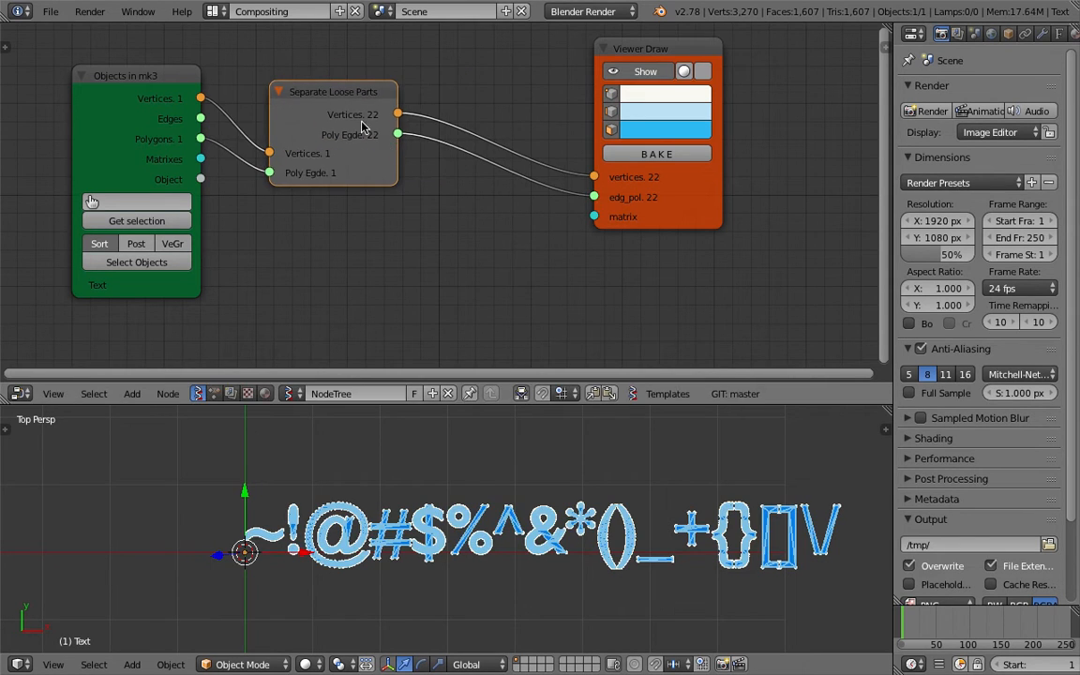
- Save, spread the nodes apart, and toggle the Viewer Draw display off and on
scroll(375, 132, down, 3)
key(ctrl+s)
click(411, 164)
drag(578, 181, 640, 209)
drag(194, 102, 111, 100)
click(672, 128)
click(672, 127)
click(674, 129)
click(673, 129)
key(ctrl+s)
click(586, 359)
- Split an Outliner from the properties area and hide the Text object from viewport, render and selection
drag(1075, 32, 1050, 237)
click(915, 34)
click(943, 304)
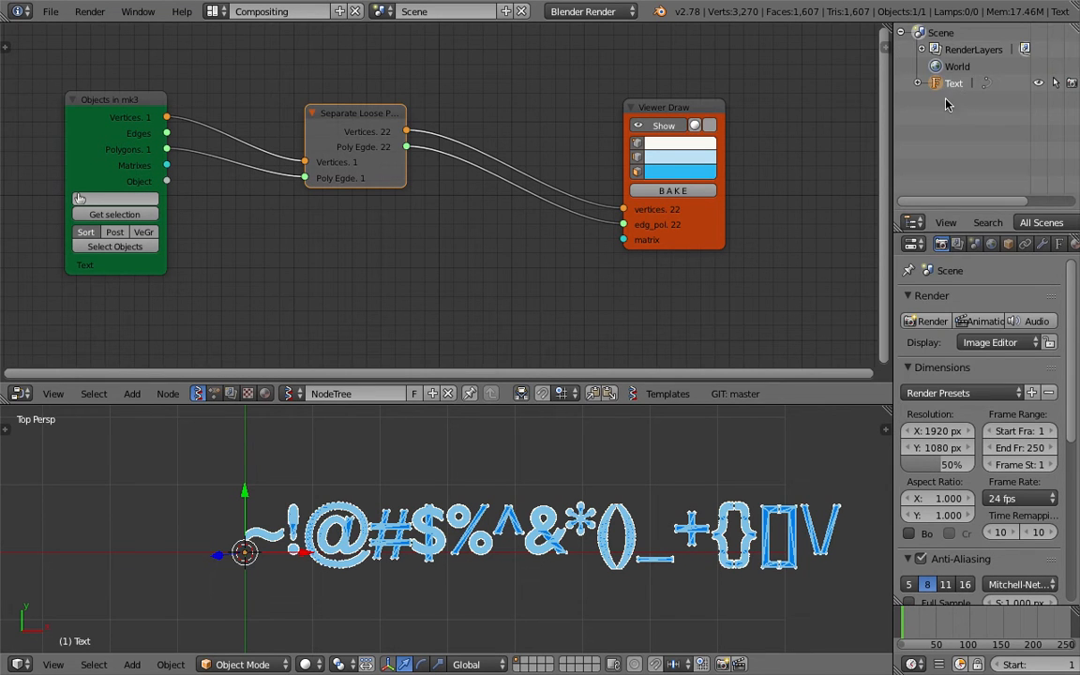
click(1037, 88)
click(1071, 86)
click(1058, 85)
- Save the file, frame the separated glyphs, and reposition the Separate Loose Parts node
scroll(544, 536, down, 1)
shift+middle_drag(521, 527, 506, 527)
scroll(504, 525, up, 1)
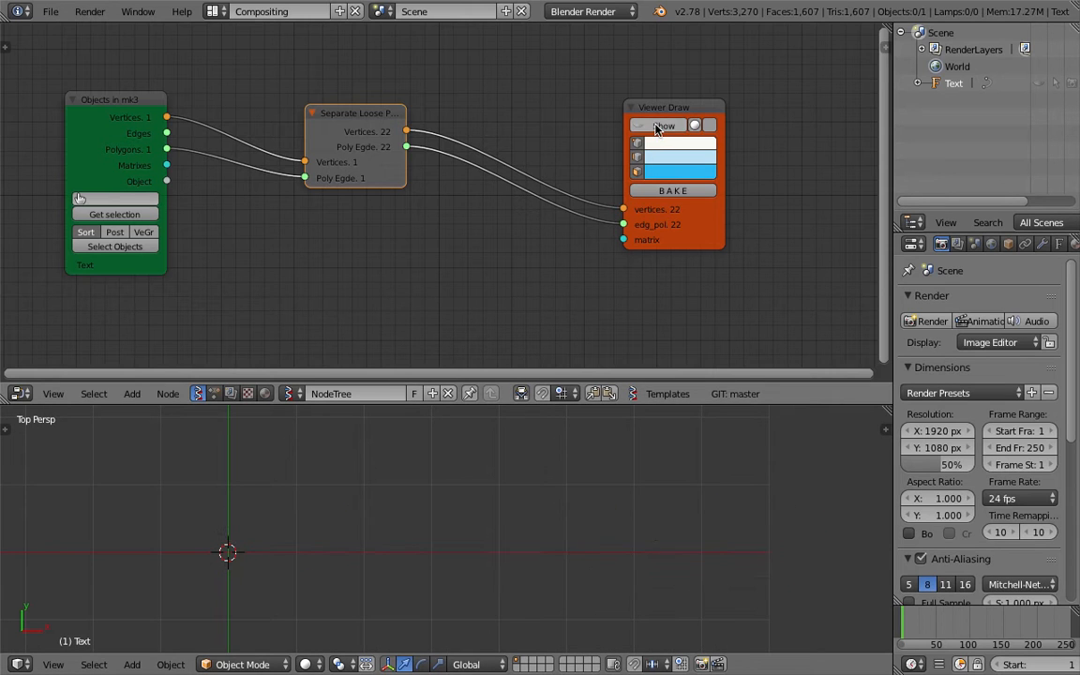
key(ctrl+s)
click(512, 528)
scroll(524, 533, up, 2)
shift+middle_drag(524, 532, 498, 553)
scroll(492, 534, down, 1)
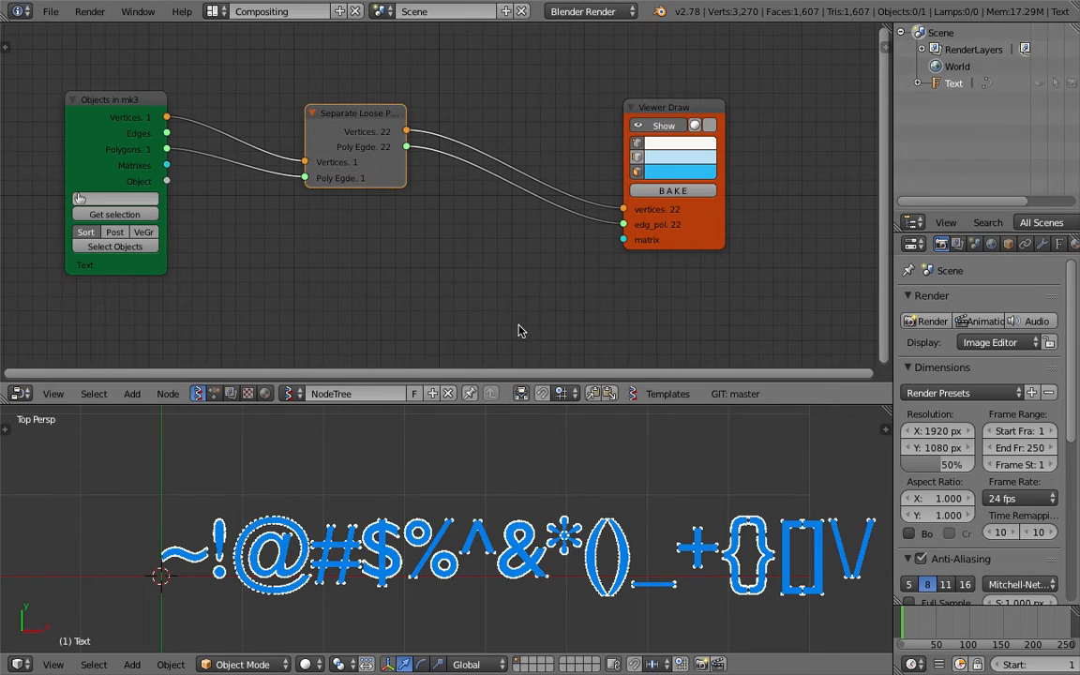
scroll(589, 600, down, 2)
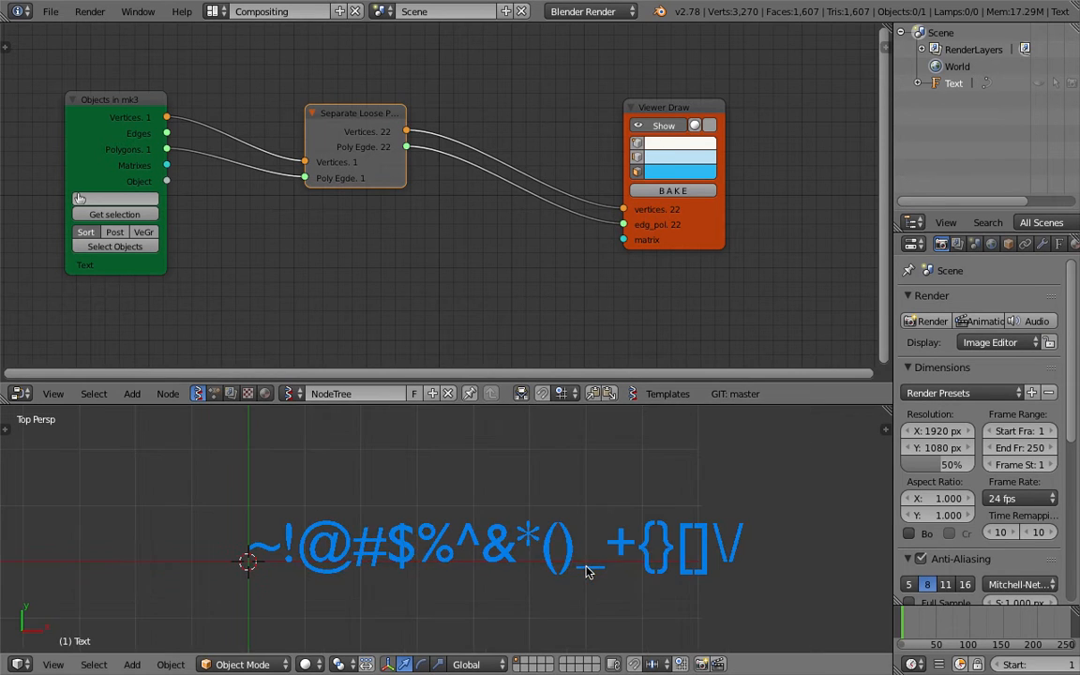
drag(356, 158, 320, 183)
scroll(323, 183, up, 1)
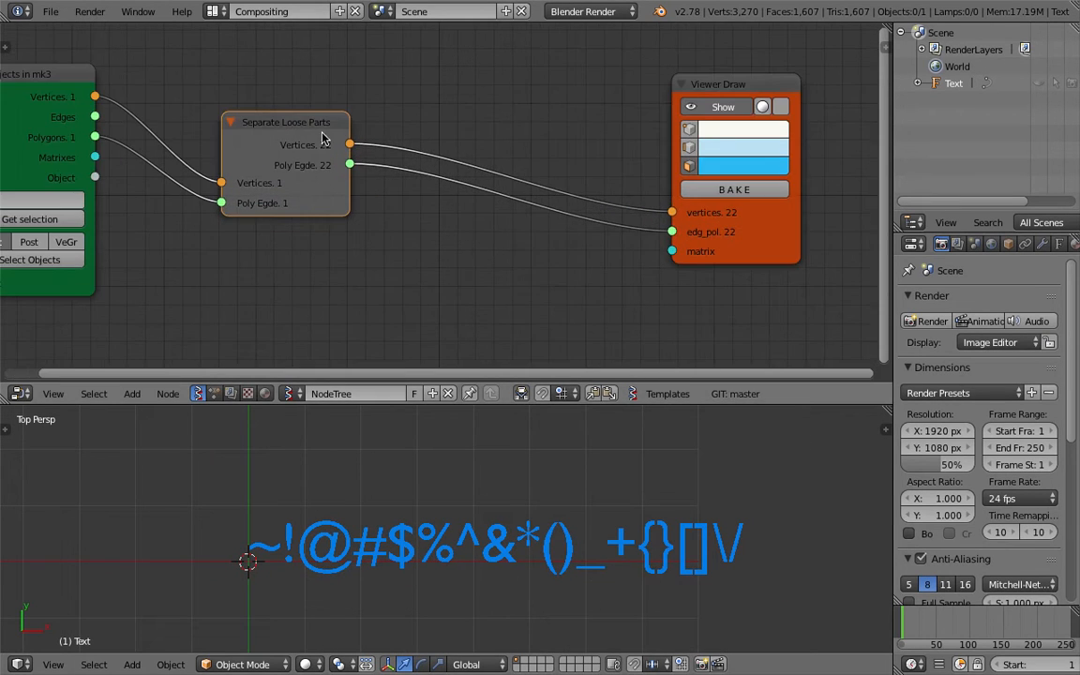
drag(266, 120, 288, 109)
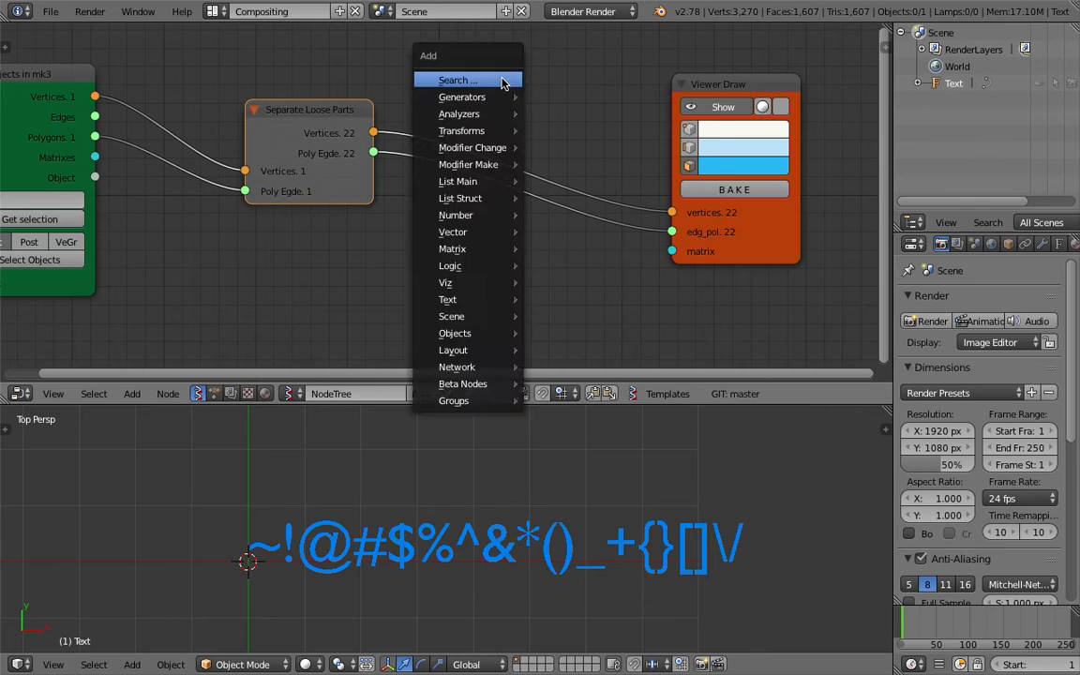
- Add a List Item node onto the vertices link
key(space)
text(list i)
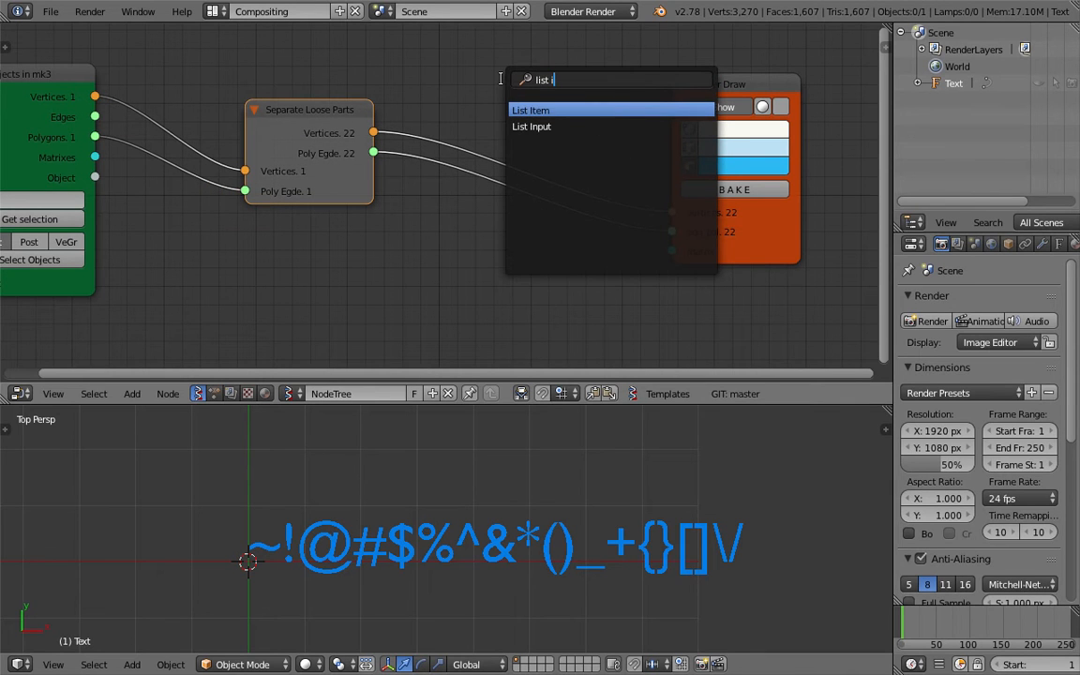
key(Return)
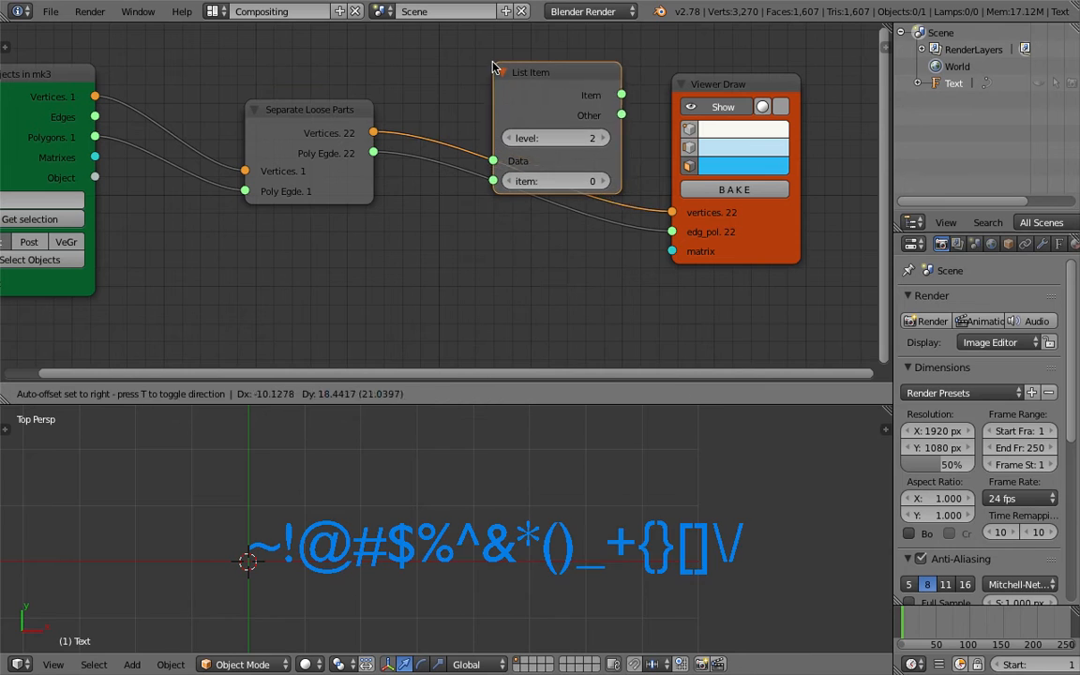
click(583, 119)
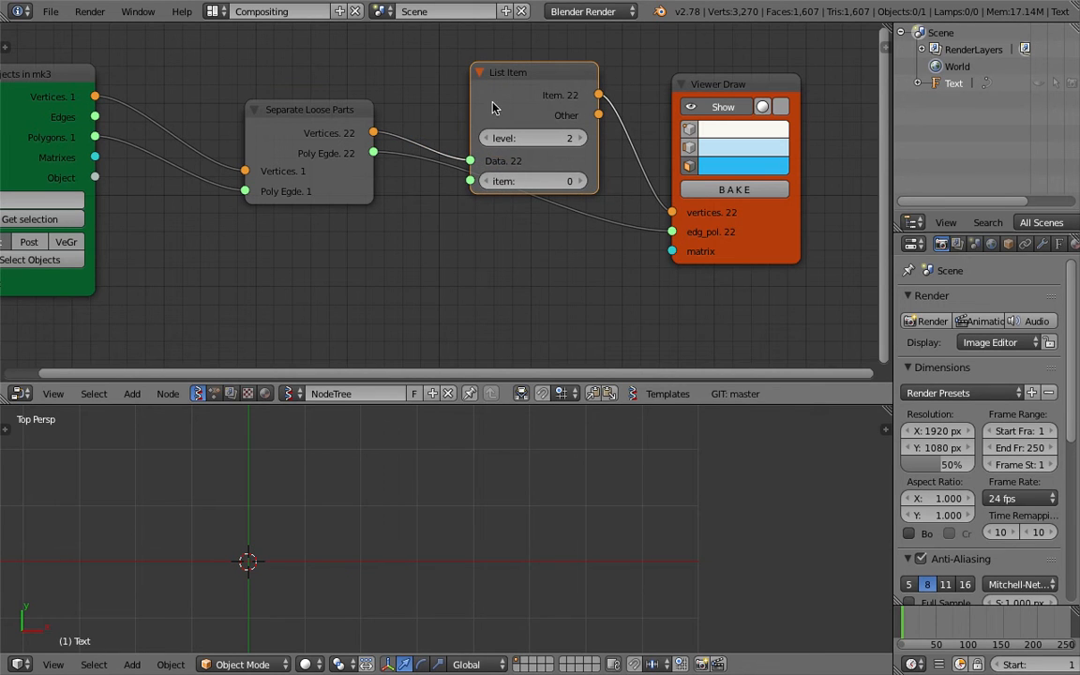
- Duplicate the List Item node onto the polygon link and set both List Item levels to 1
drag(490, 119, 515, 67)
key(shift+d)
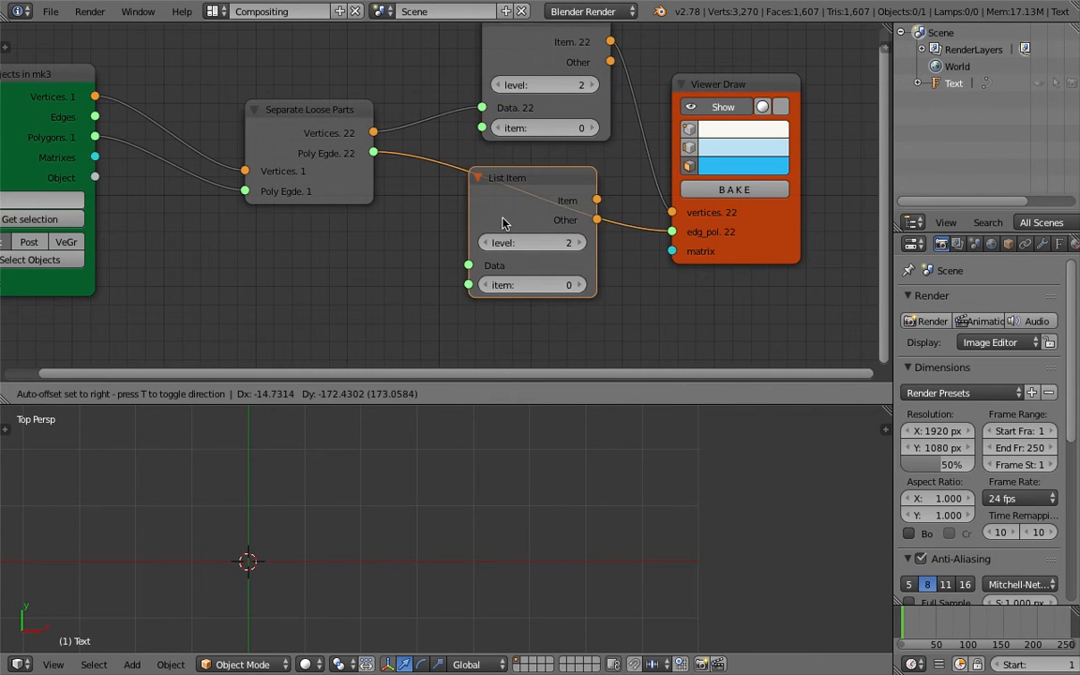
click(503, 207)
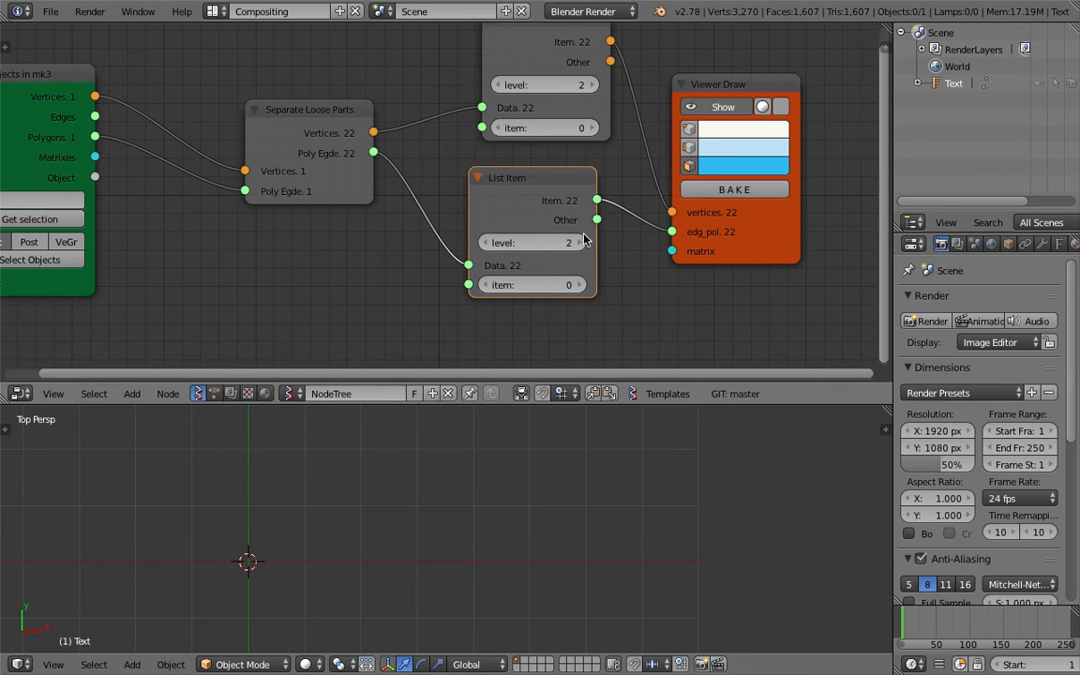
drag(502, 240, 491, 240)
drag(508, 87, 497, 86)
- Add an Int node above the others and wire it into both List Item index inputs
middle_drag(367, 89, 376, 113)
key(shift+a)
click(379, 110)
text(int)
key(Down)
key(Down)
key(Down)
key(Return)
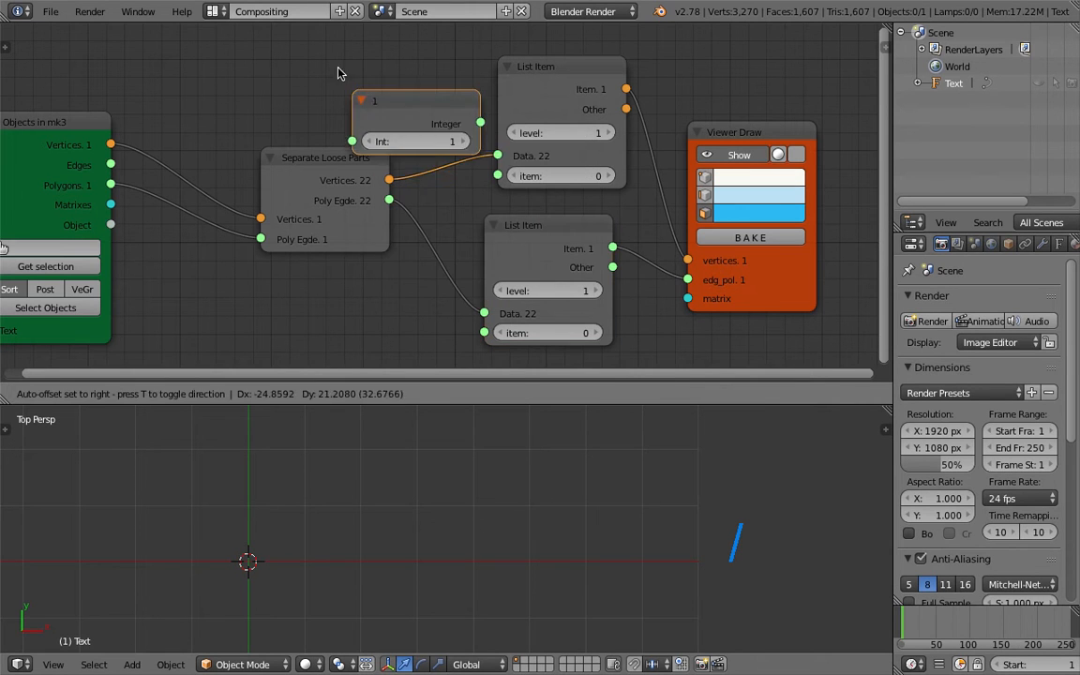
click(307, 53)
drag(437, 83, 484, 333)
- Set the Int value to 15 so a single glyph is shown
click(420, 99)
click(423, 101)
click(422, 100)
click(422, 100)
click(422, 101)
double_click(422, 100)
click(421, 100)
click(421, 100)
click(421, 100)
double_click(422, 100)
click(422, 101)
double_click(422, 101)
click(422, 101)
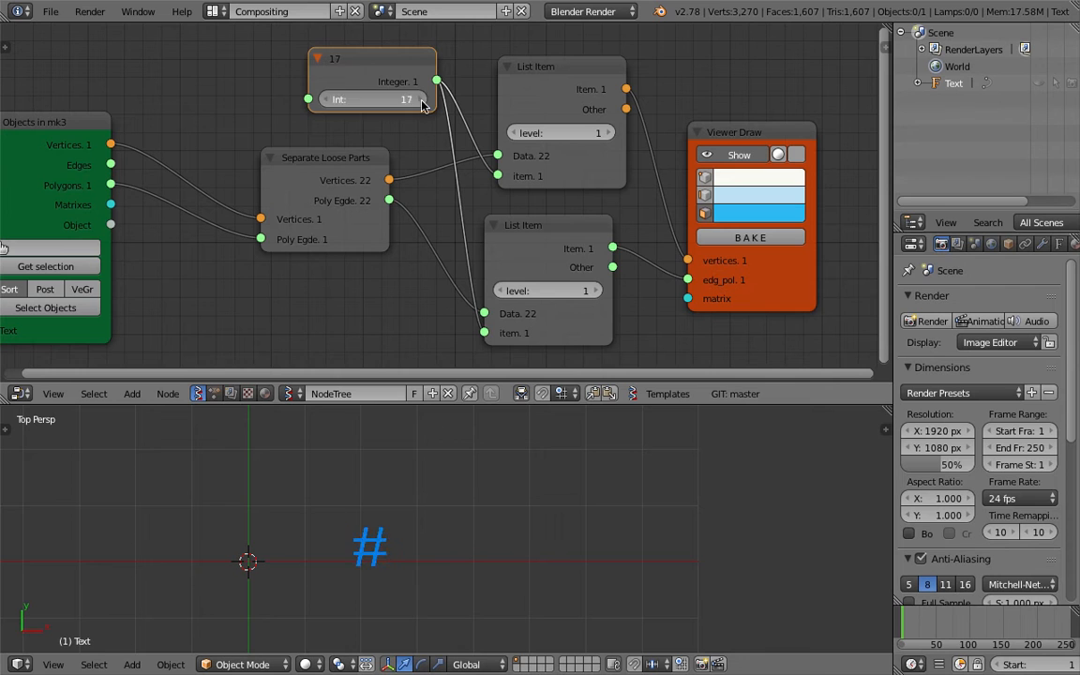
double_click(422, 101)
click(422, 100)
double_click(331, 100)
click(330, 100)
double_click(330, 99)
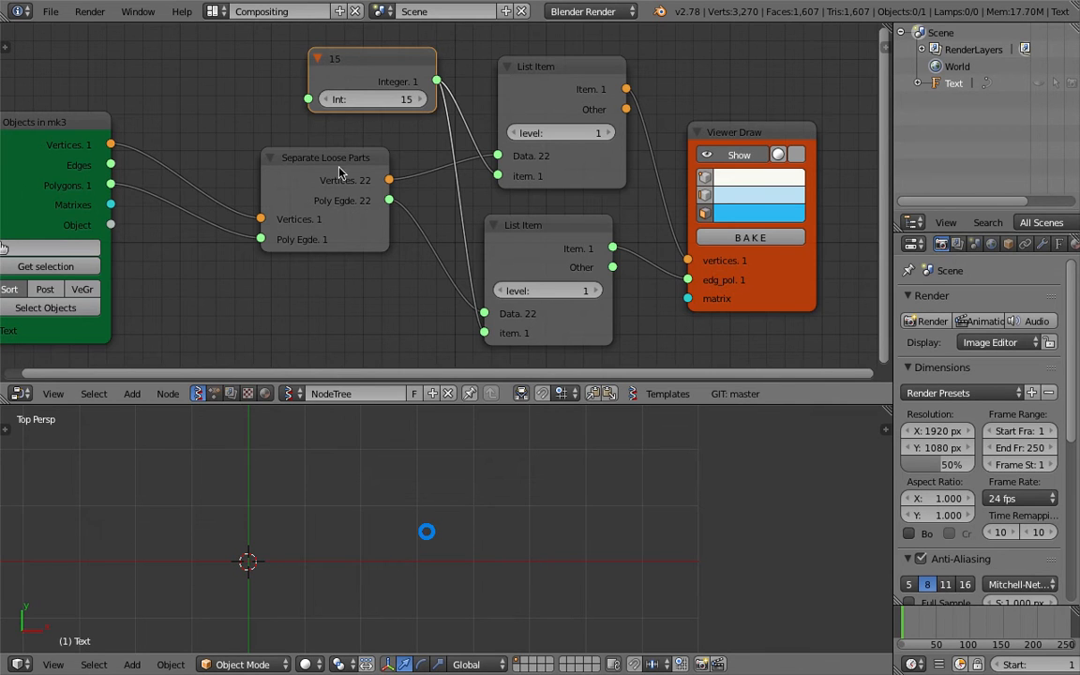
- Shift the Separate Loose Parts and Objects in mk3 nodes left and save the file
drag(340, 169, 296, 166)
key(ctrl+s)
click(296, 167)
scroll(111, 143, down, 3)
middle_drag(111, 141, 358, 126)
drag(323, 114, 152, 112)
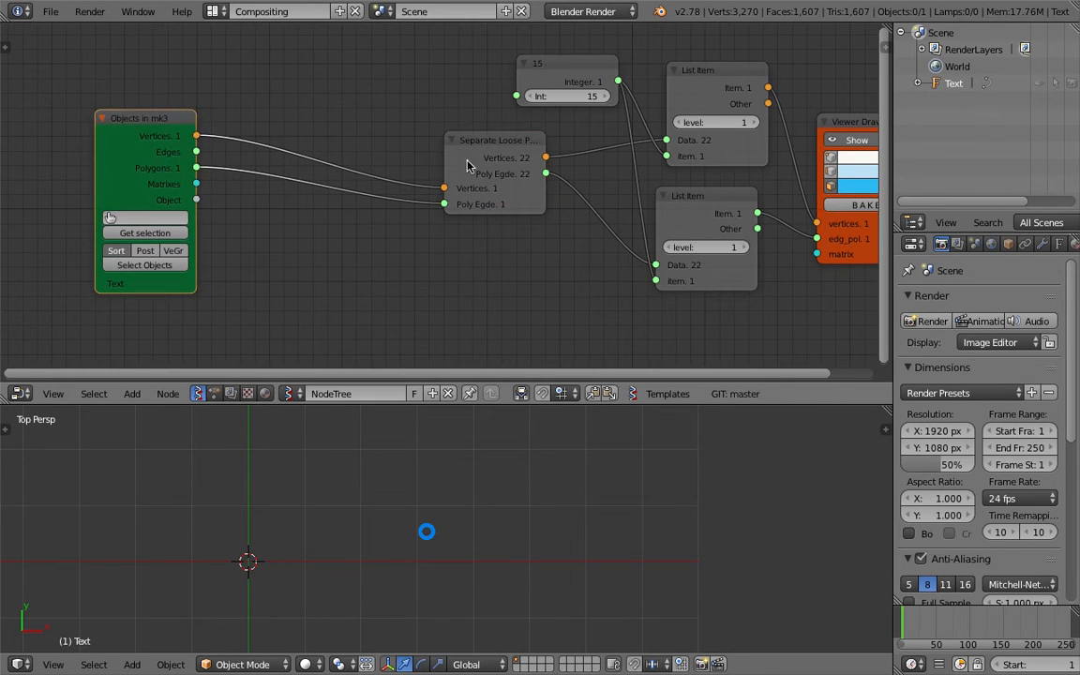
drag(442, 141, 264, 156)
middle_drag(355, 130, 56, 200)
- Insert a Vector Drop node into the vertices link
middle_drag(144, 198, 263, 167)
key(shift+a)
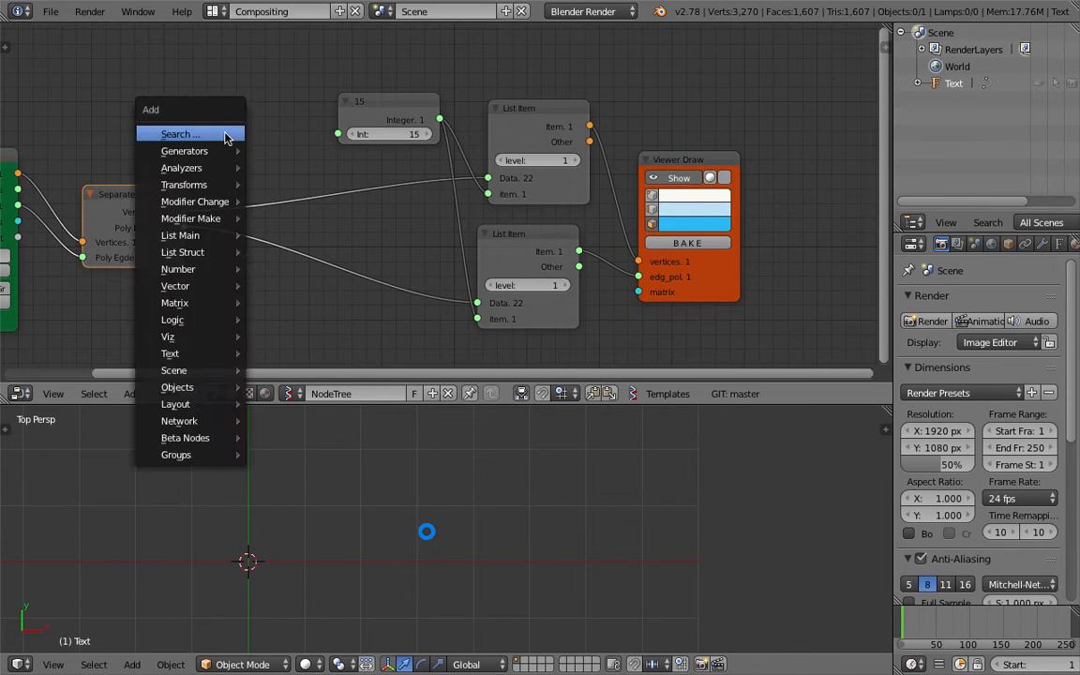
click(226, 136)
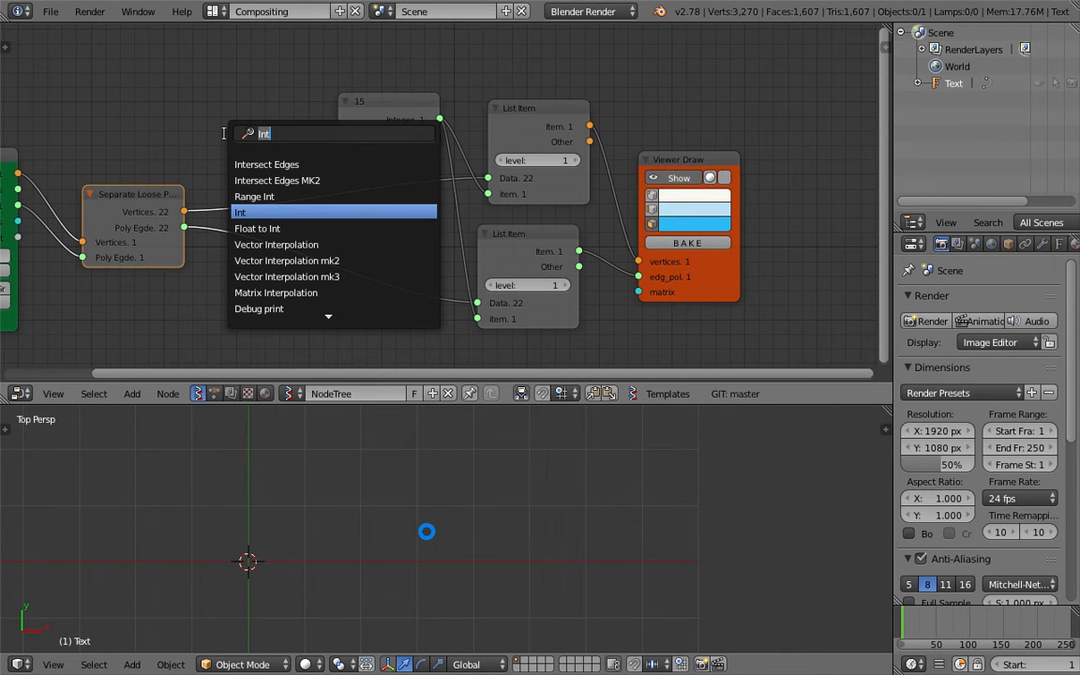
text(vectro)
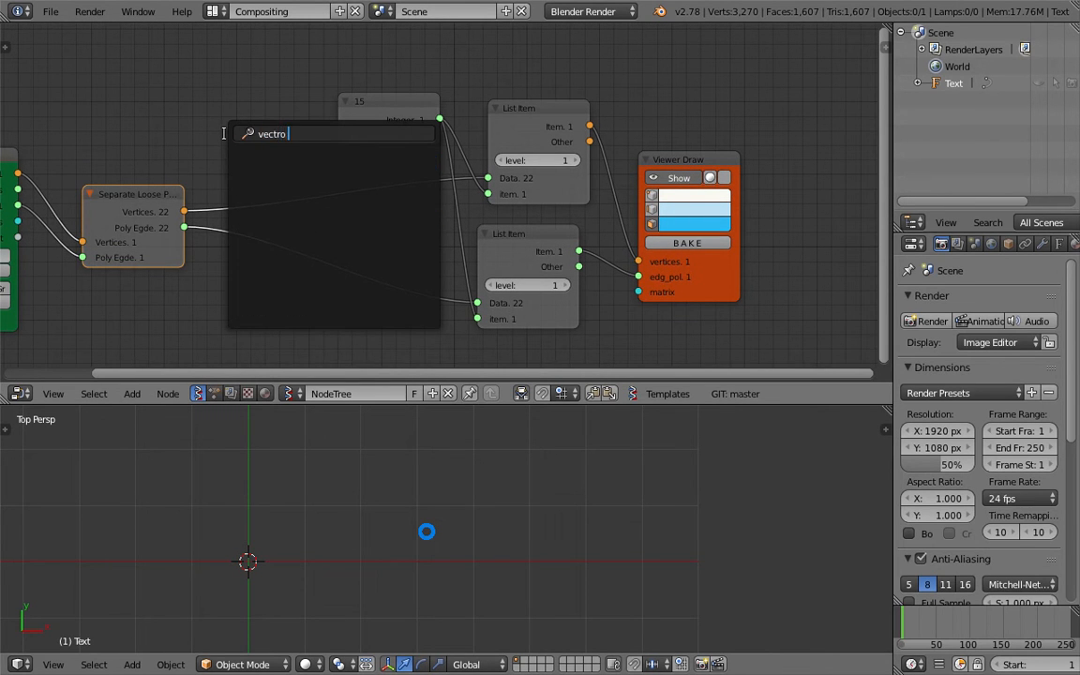
key(BackSpace)
key(BackSpace)
text(or d)
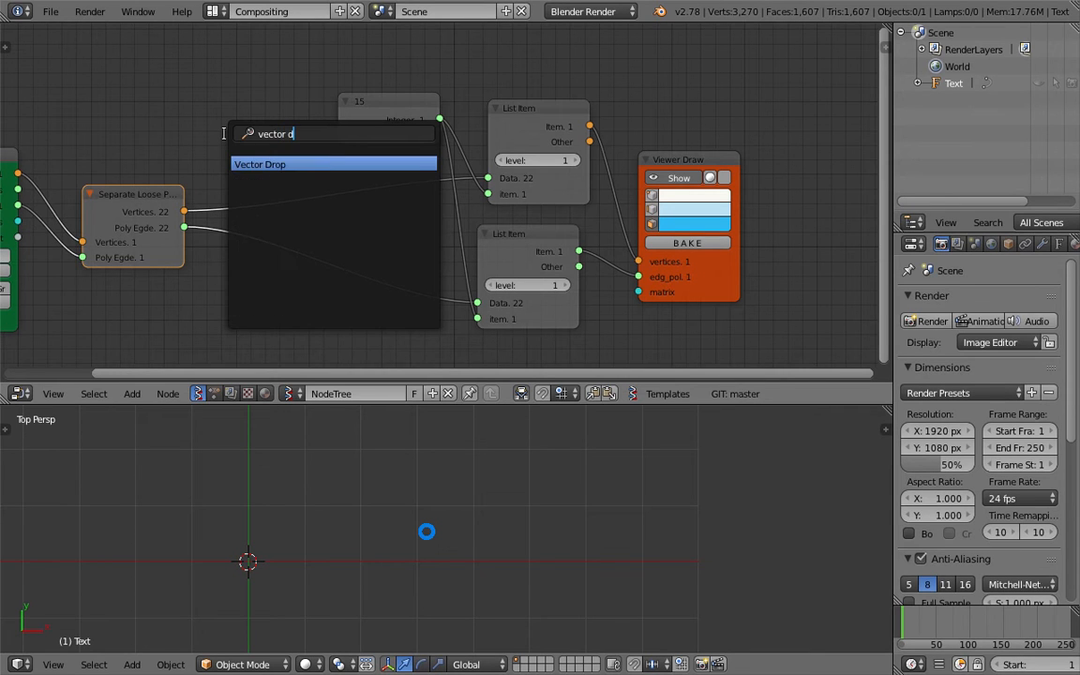
key(Return)
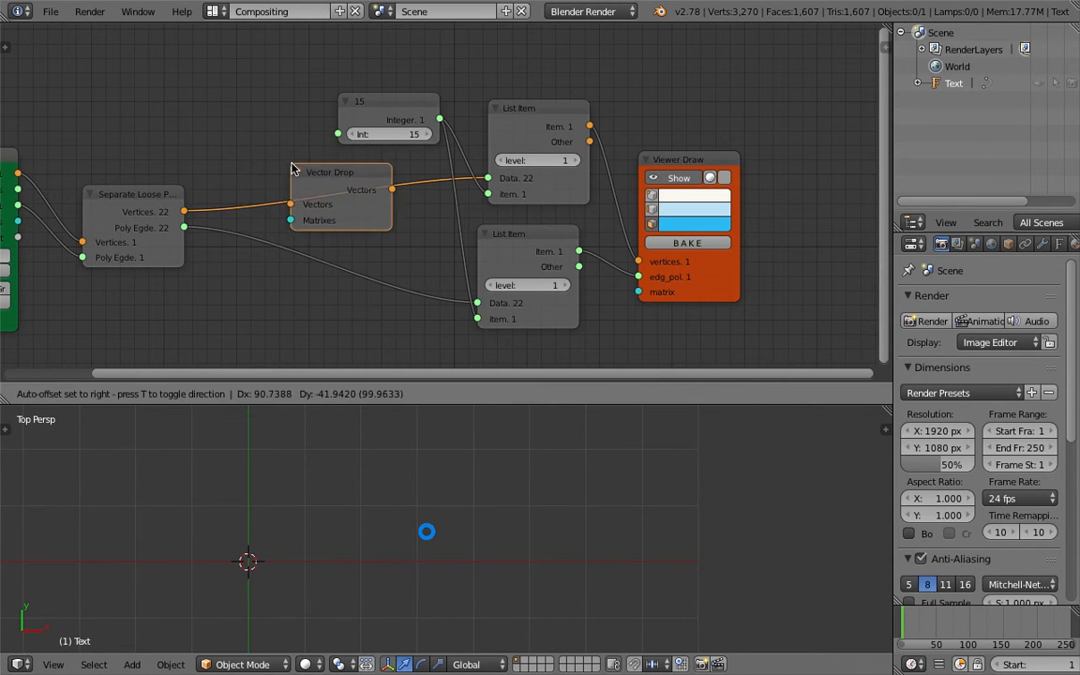
click(291, 164)
- Add a Matrix in node at top left, connect it to Vector Drop's Matrixes, and save
key(shift+a)
click(252, 109)
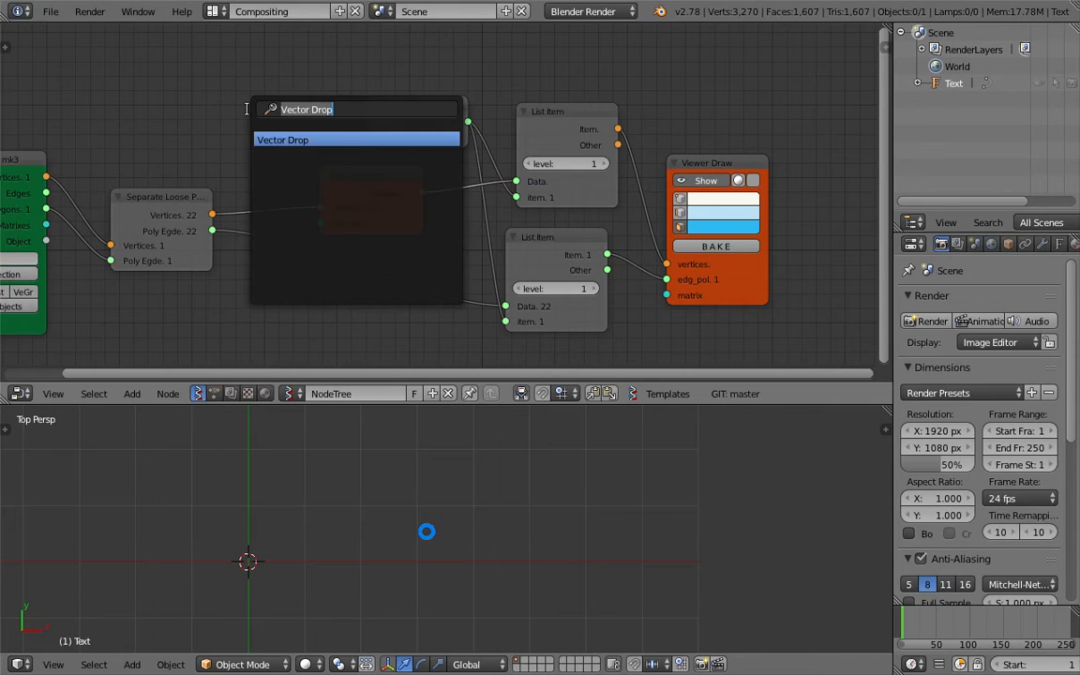
text(matr)
text(in)
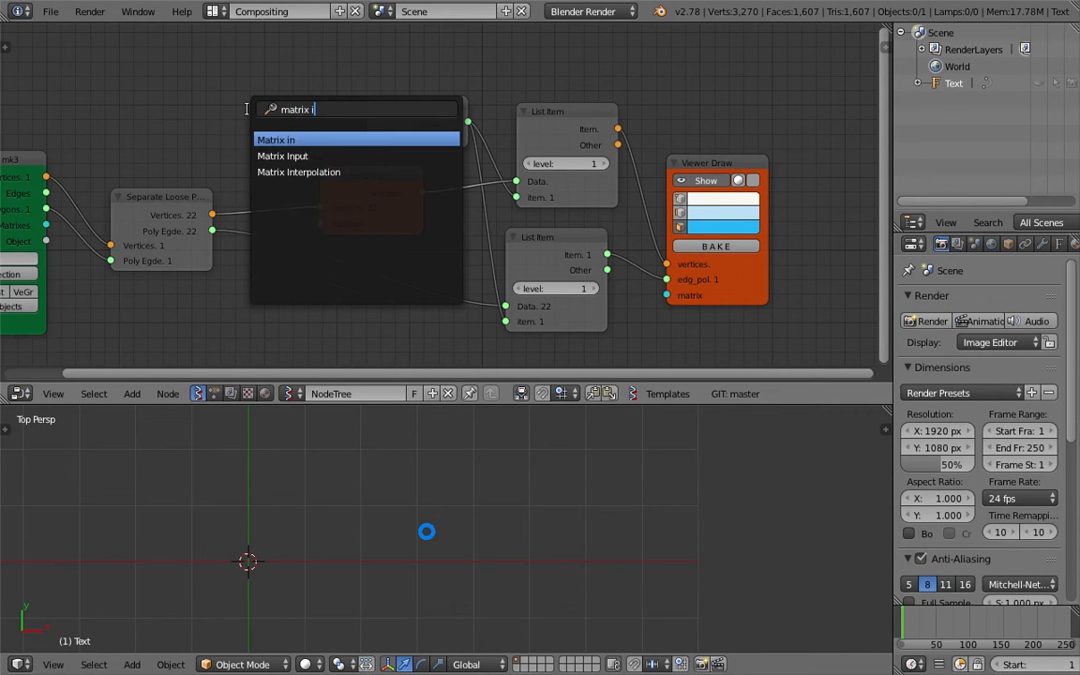
key(Down)
key(Up)
key(Return)
click(193, 73)
drag(302, 91, 325, 223)
middle_drag(260, 172, 302, 186)
key(ctrl+s)
click(294, 183)
- Add a Vector in node feeding Matrix in's Location input
key(shift+a)
click(163, 102)
text(vec)
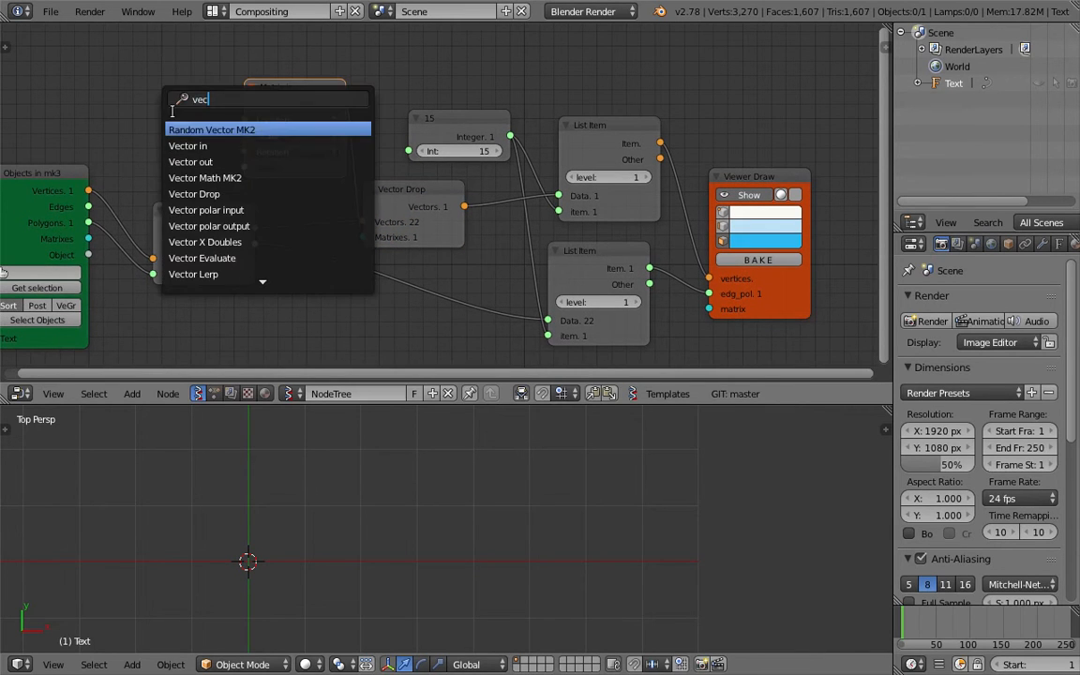
key(Return)
click(118, 94)
drag(105, 68, 146, 88)
- Delete the Vector Drop node and link separated vertices directly to List Item's Data
scroll(424, 454, down, 3)
scroll(424, 480, up, 5)
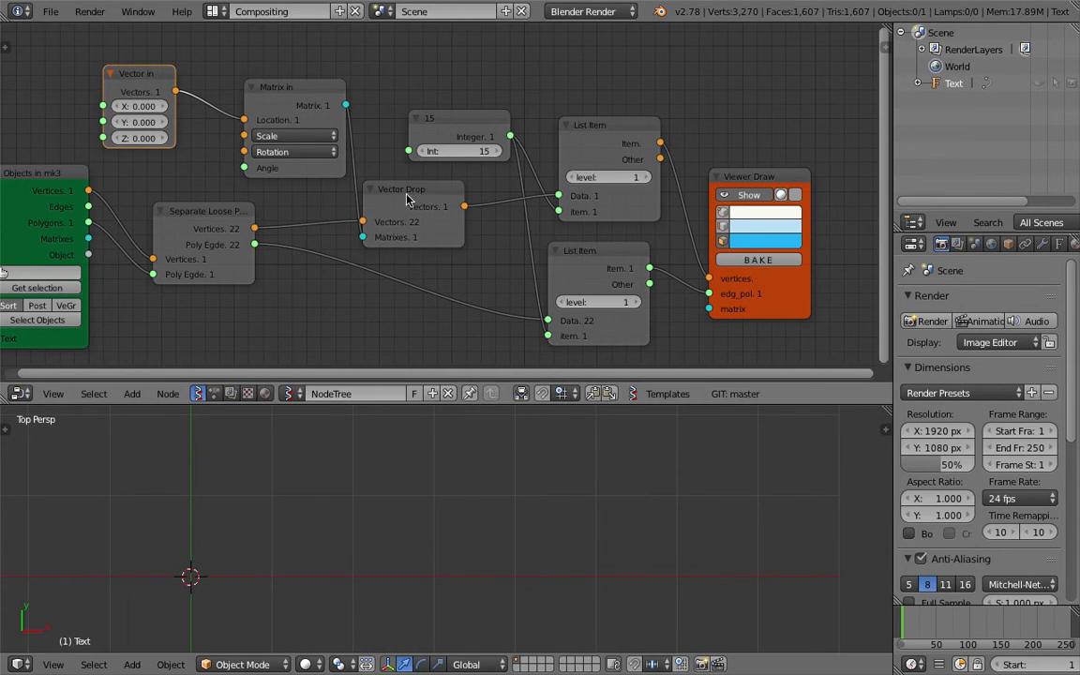
drag(407, 199, 418, 208)
drag(431, 128, 444, 93)
middle_drag(372, 151, 459, 139)
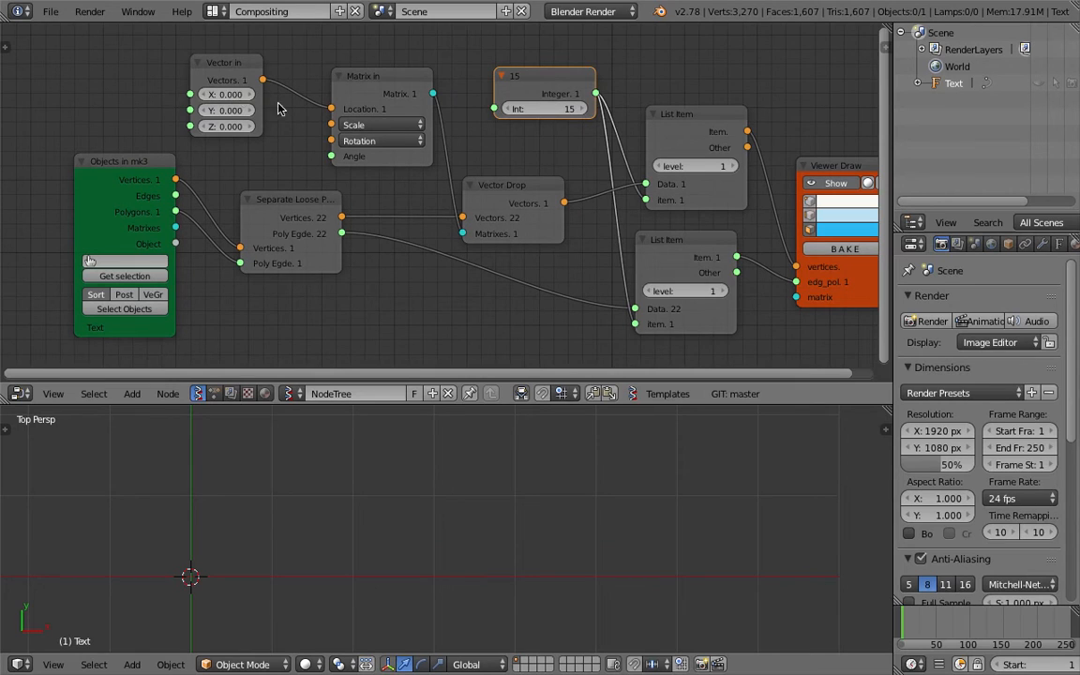
click(499, 198)
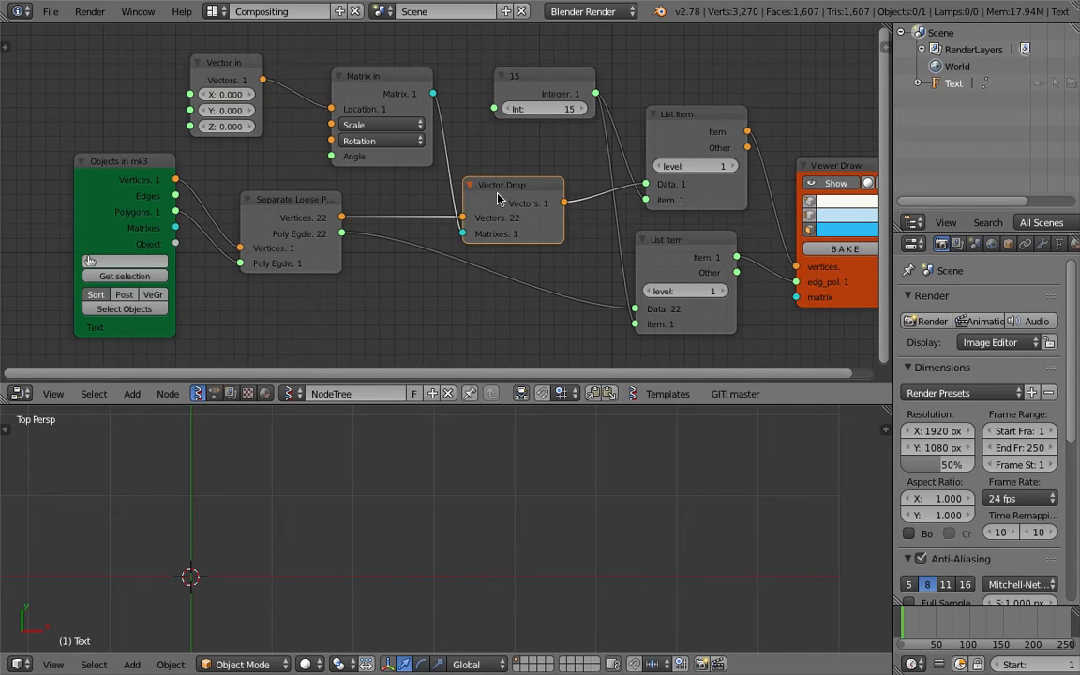
key(x)
drag(343, 217, 646, 184)
- Delete the Matrix in and Vector in nodes, move the 15 node left, and save
click(388, 83)
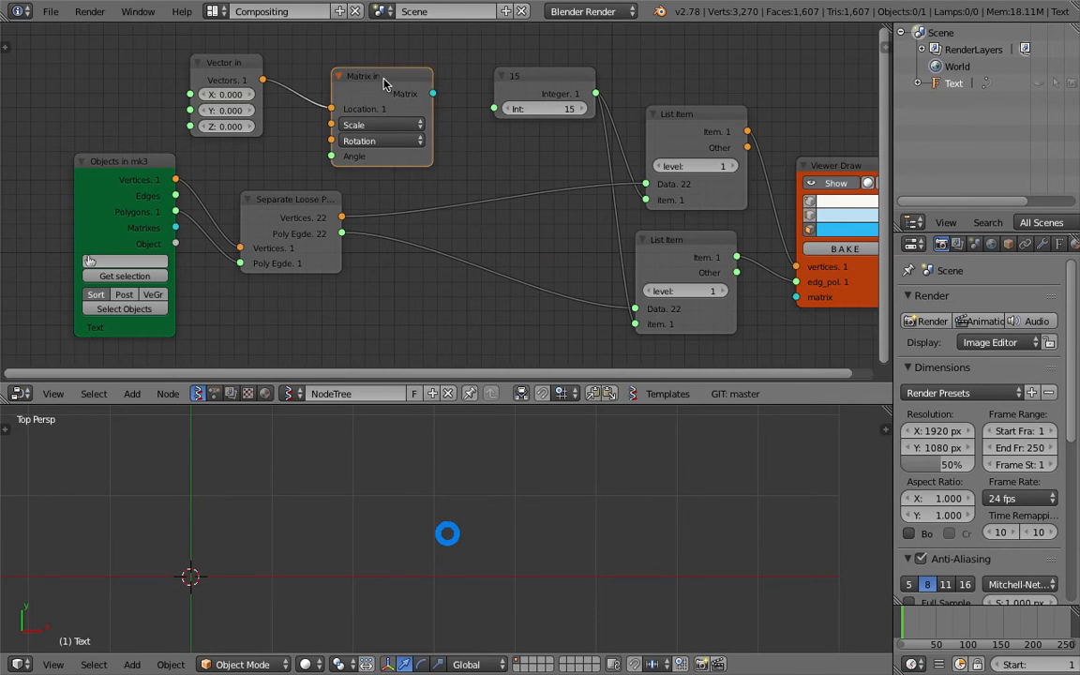
key(x)
click(234, 68)
key(x)
drag(557, 87, 460, 97)
key(ctrl+s)
click(460, 98)
- Move Viewer Draw to the right and List Item up-left, saving the layout
middle_drag(496, 130, 371, 134)
drag(705, 173, 754, 149)
middle_drag(692, 153, 619, 142)
key(ctrl+s)
click(623, 154)
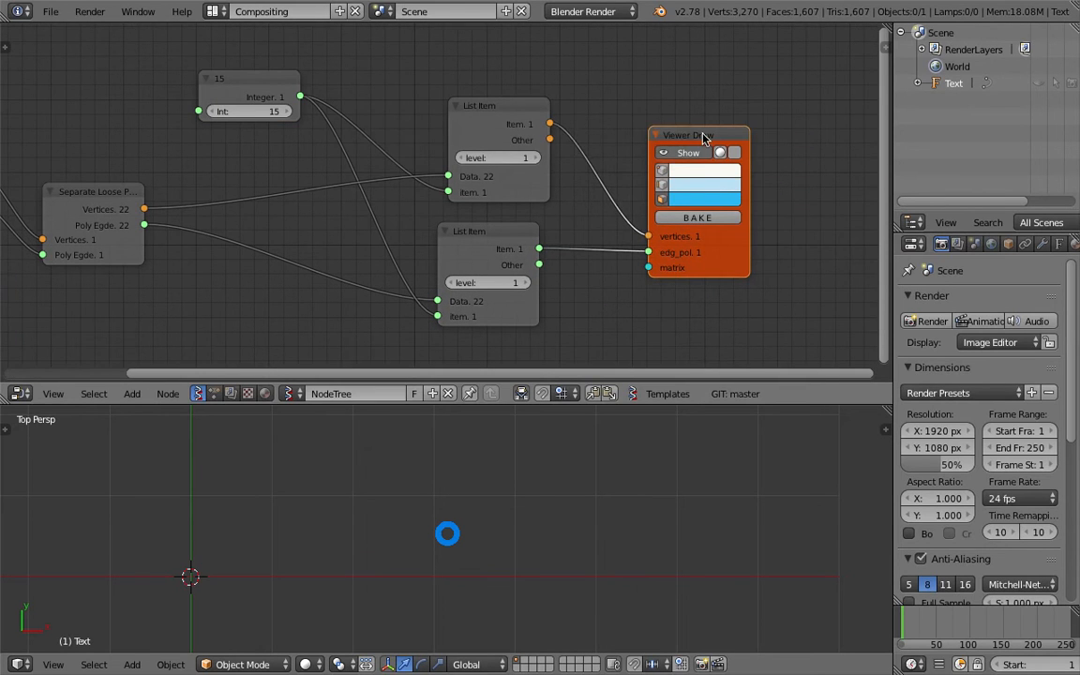
drag(704, 135, 788, 135)
drag(512, 120, 471, 105)
scroll(525, 479, down, 4)
key(ctrl+s)
click(531, 474)
- Save the file as incremented version 002 and make the Text object visible again
middle_drag(246, 174, 304, 201)
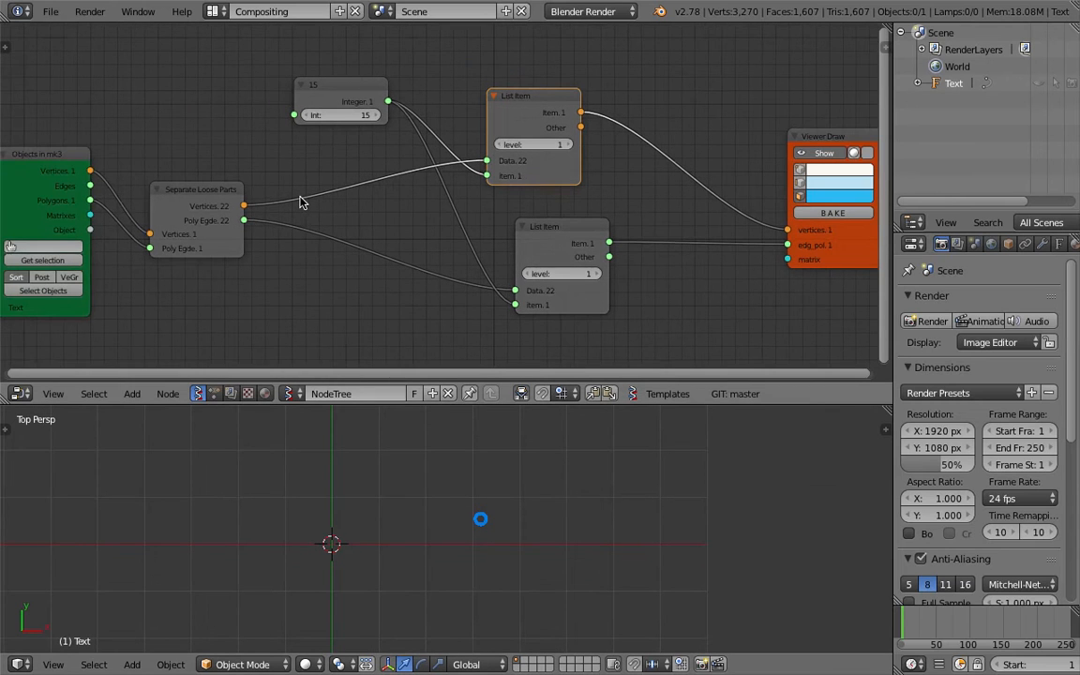
click(51, 12)
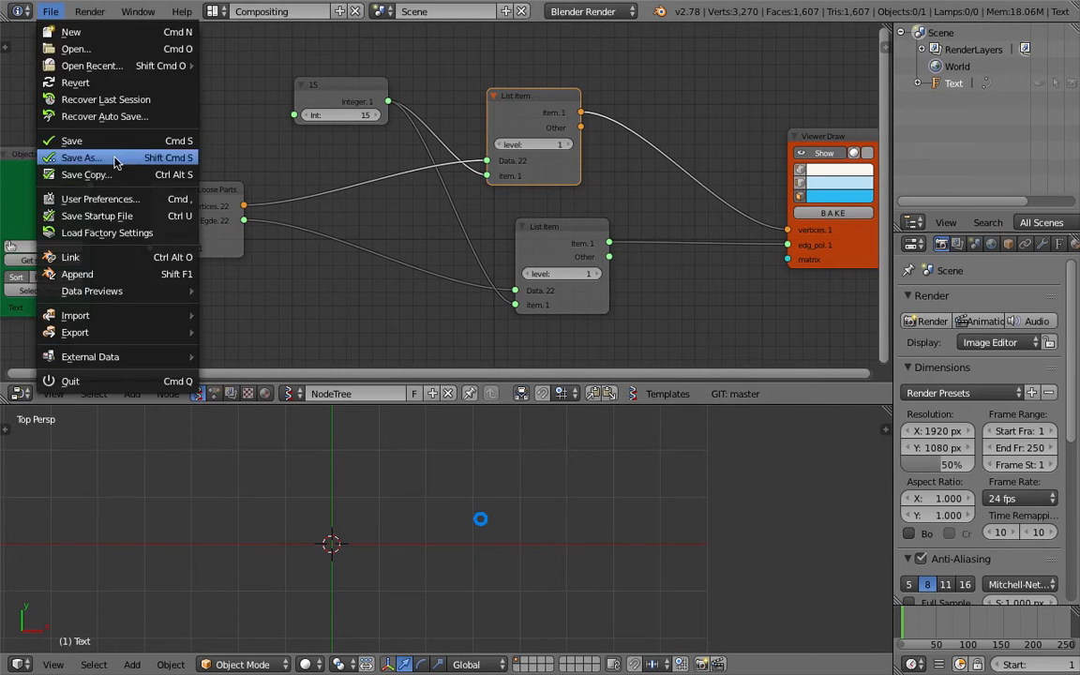
click(56, 157)
click(957, 78)
key(Return)
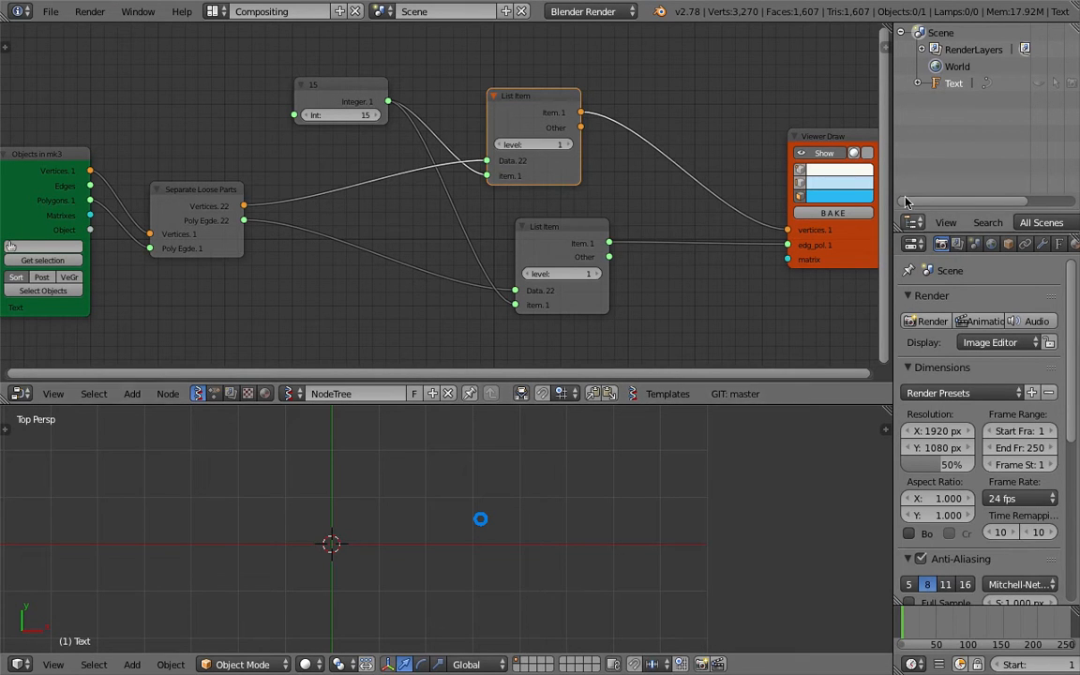
scroll(630, 415, down, 1)
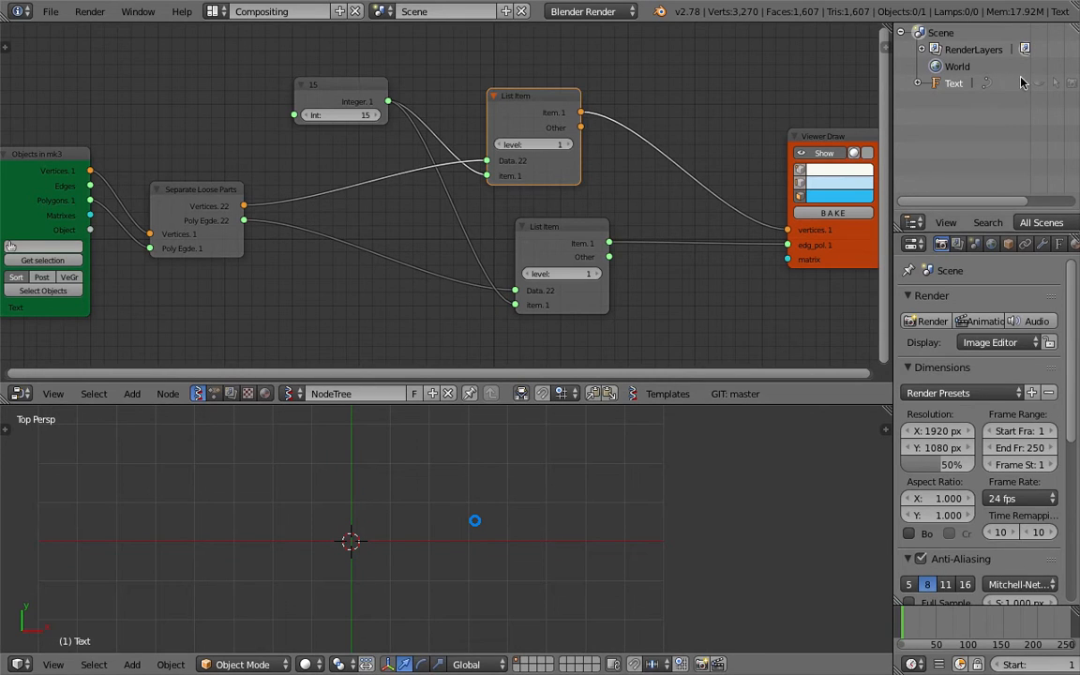
click(1039, 83)
- Select the symbol text object and convert it to a mesh
right_click(636, 525)
scroll(586, 488, up, 3)
scroll(575, 153, down, 1)
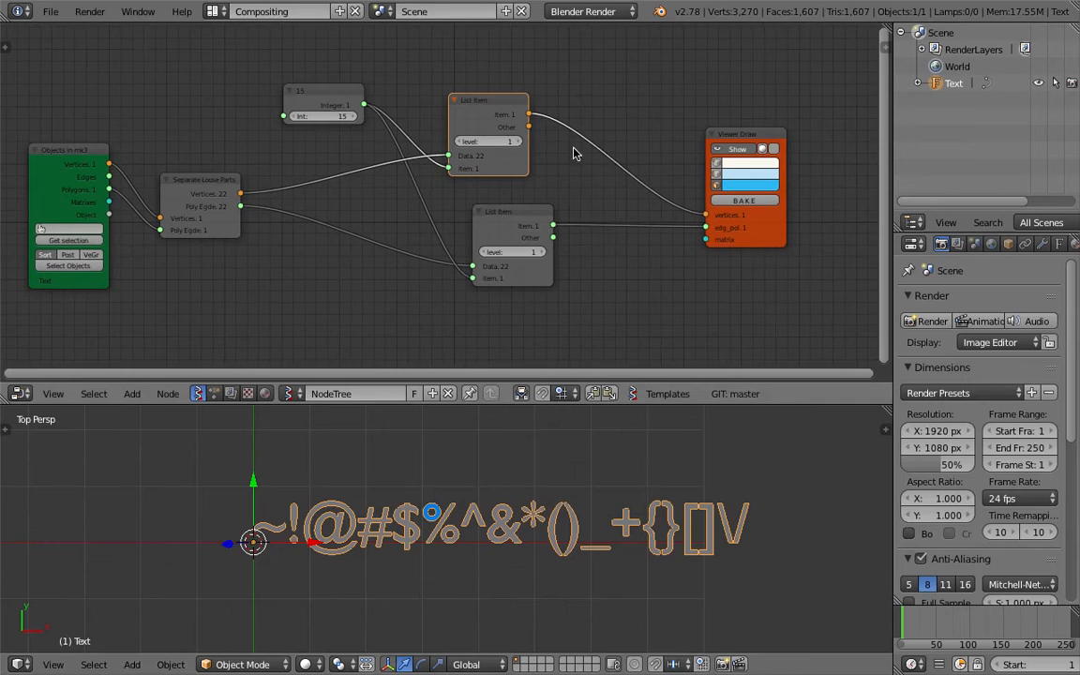
key(ctrl+s)
click(591, 266)
scroll(566, 535, up, 1)
key(g)
right_click(532, 519)
scroll(537, 518, down, 1)
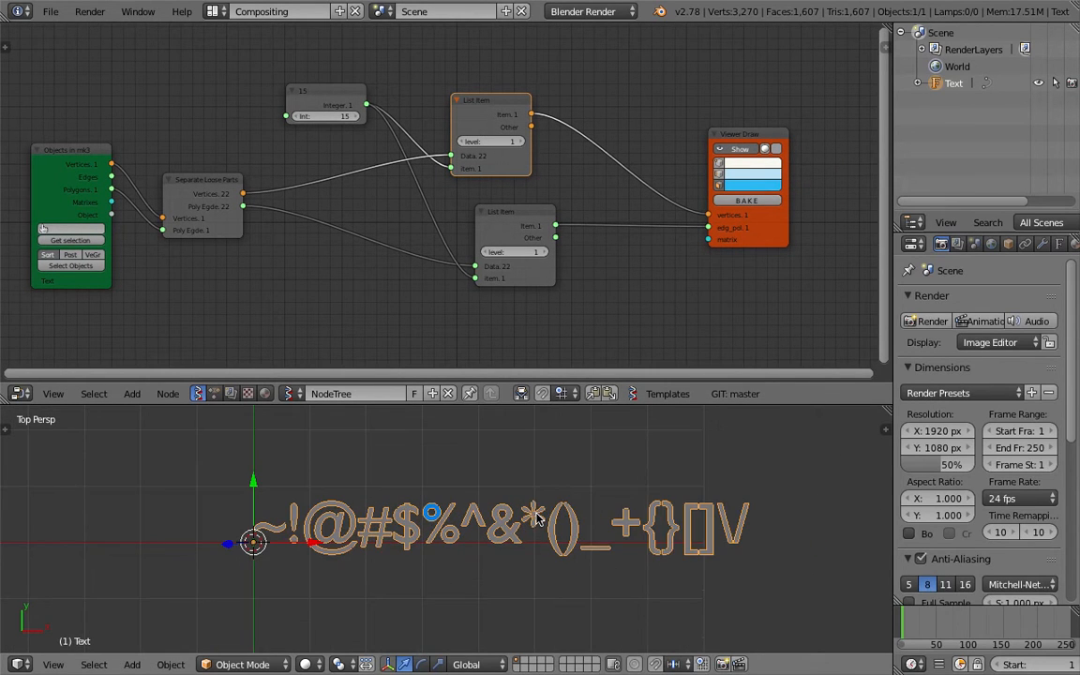
key(space)
text(convert)
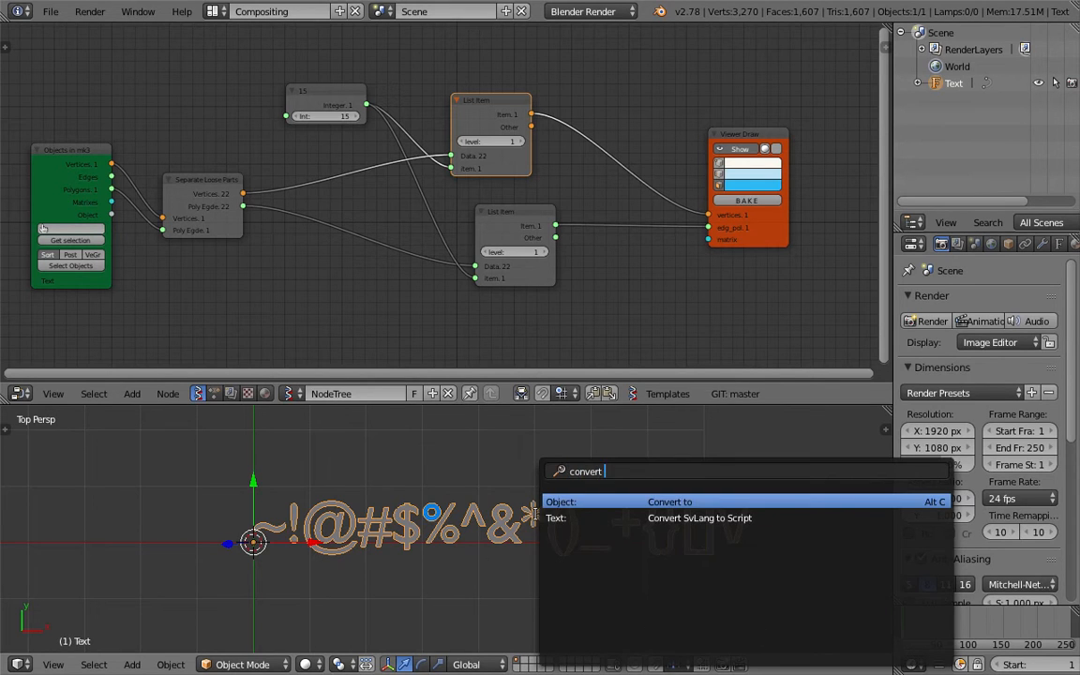
key(Return)
click(469, 467)
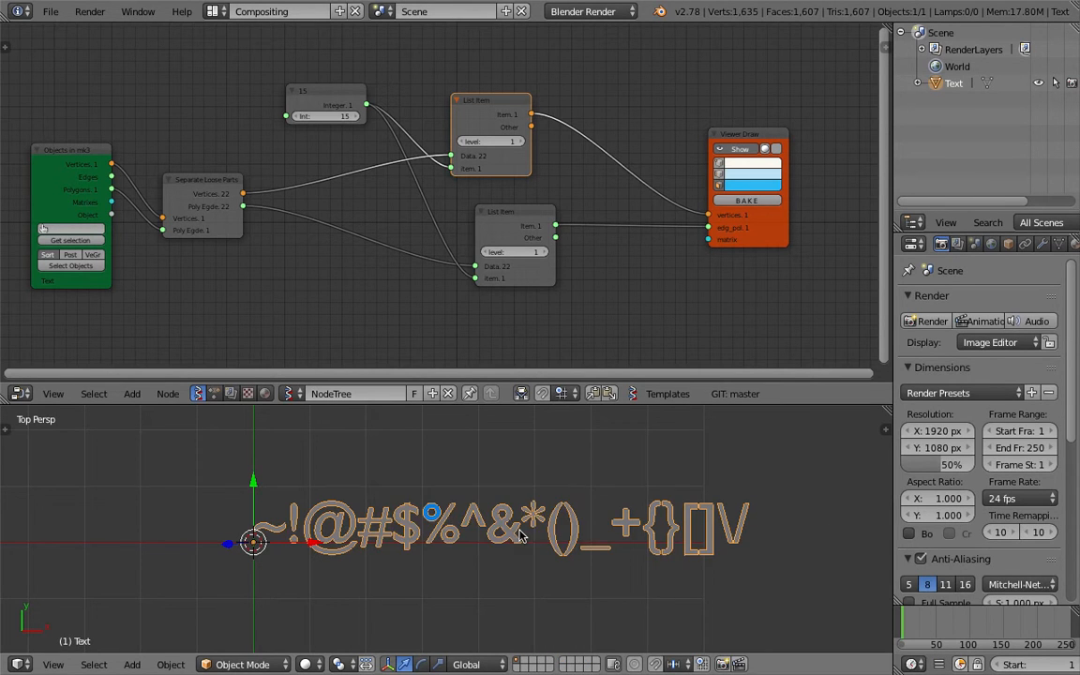
- Separate the mesh by loose parts into individual character objects
key(g)
right_click(512, 520)
key(space)
key(BackSpace)
text(separate)
key(Return)
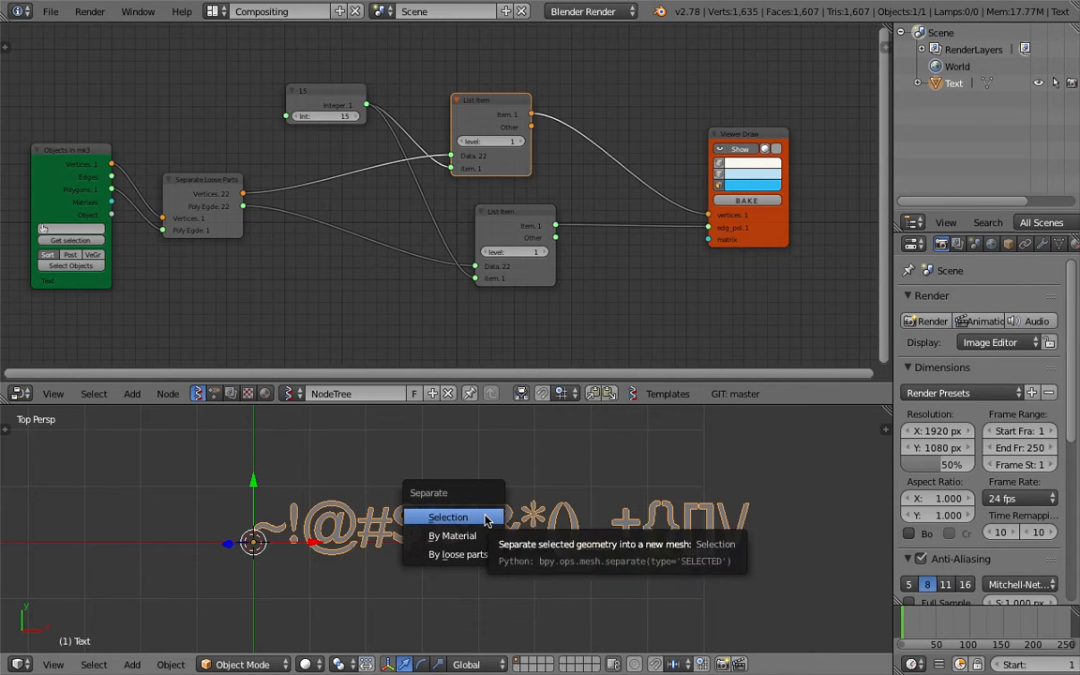
click(473, 554)
- Set each character's origin to its own geometry centre
key(g)
key(Escape)
key(space)
text(cen)
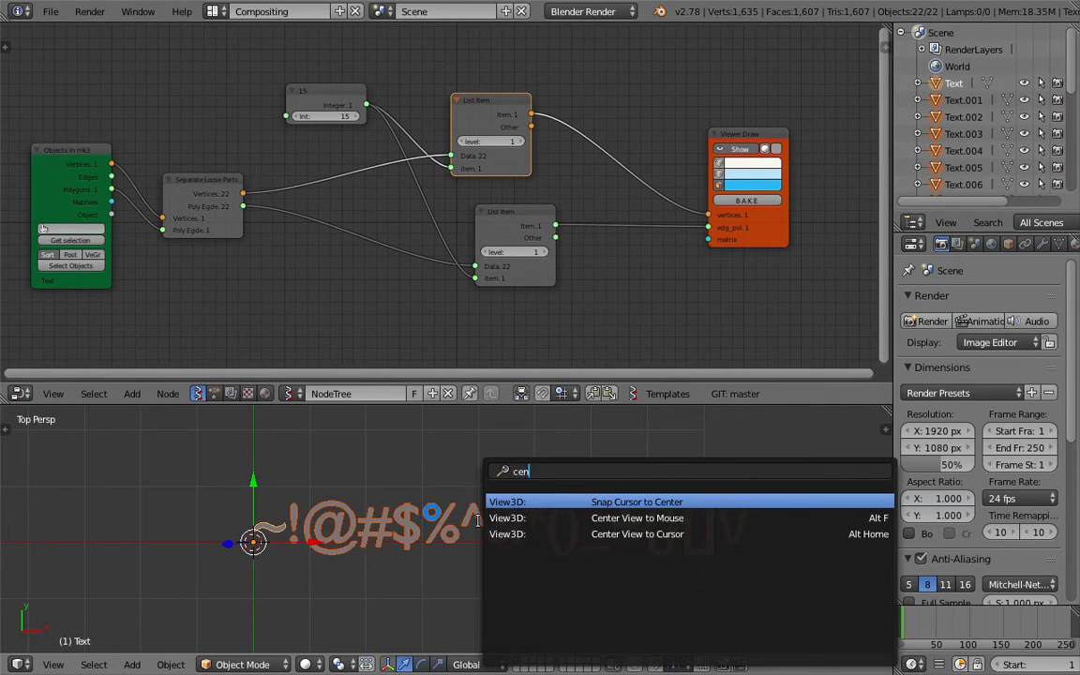
text(set ori)
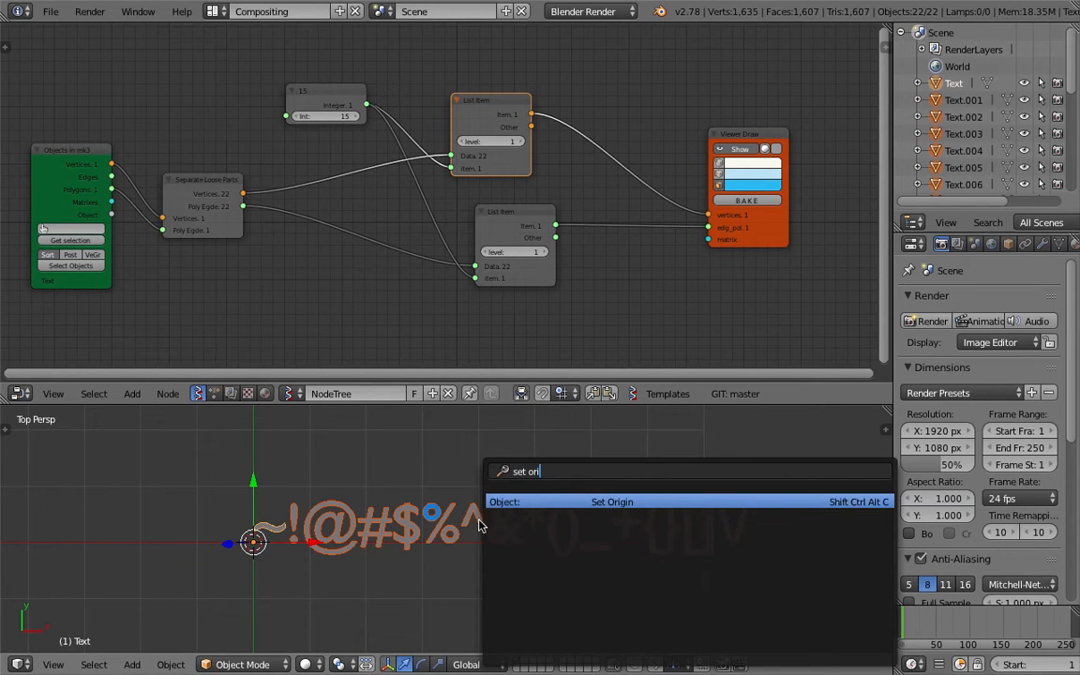
key(Return)
click(477, 542)
- Load the selected characters into the Objects in mk3 node with Get selection
middle_drag(56, 220, 158, 206)
click(170, 231)
scroll(221, 294, down, 2)
scroll(191, 231, up, 1)
middle_drag(505, 271, 445, 252)
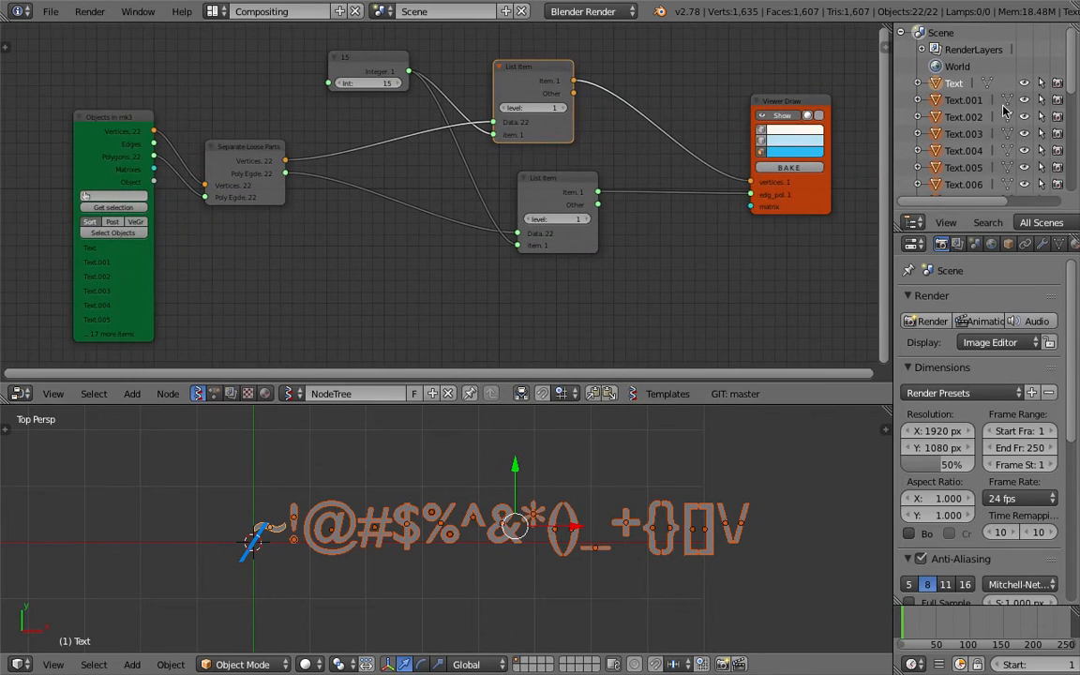
scroll(683, 488, down, 2)
scroll(682, 487, up, 1)
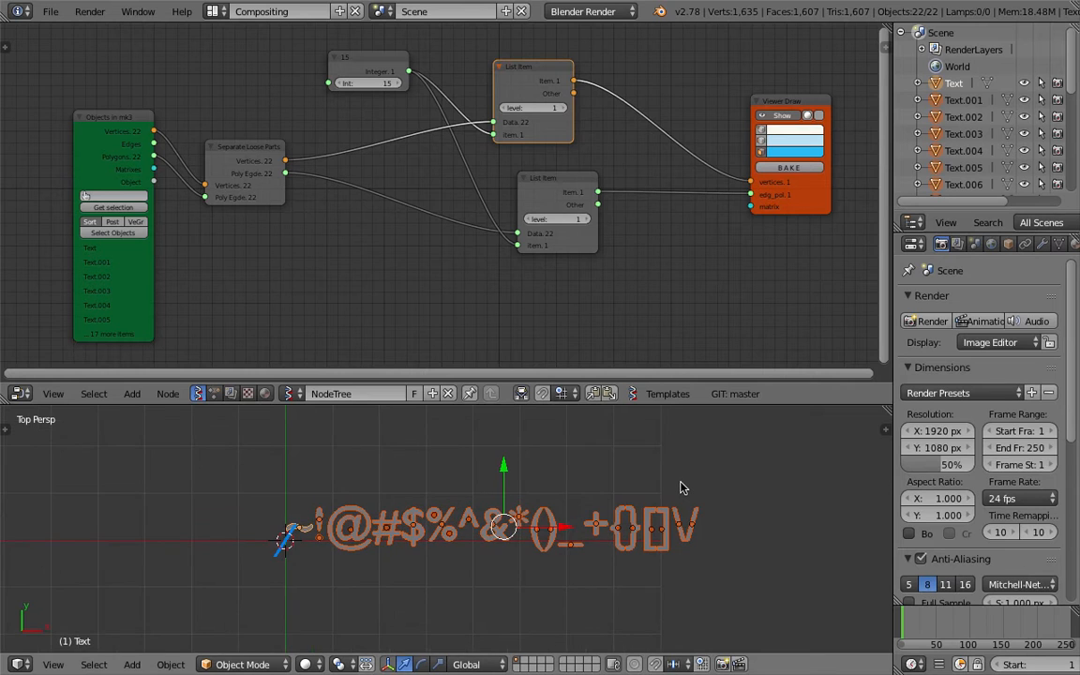
- Group the character objects and move them to layer 2
key(ctrl+g)
key(m)
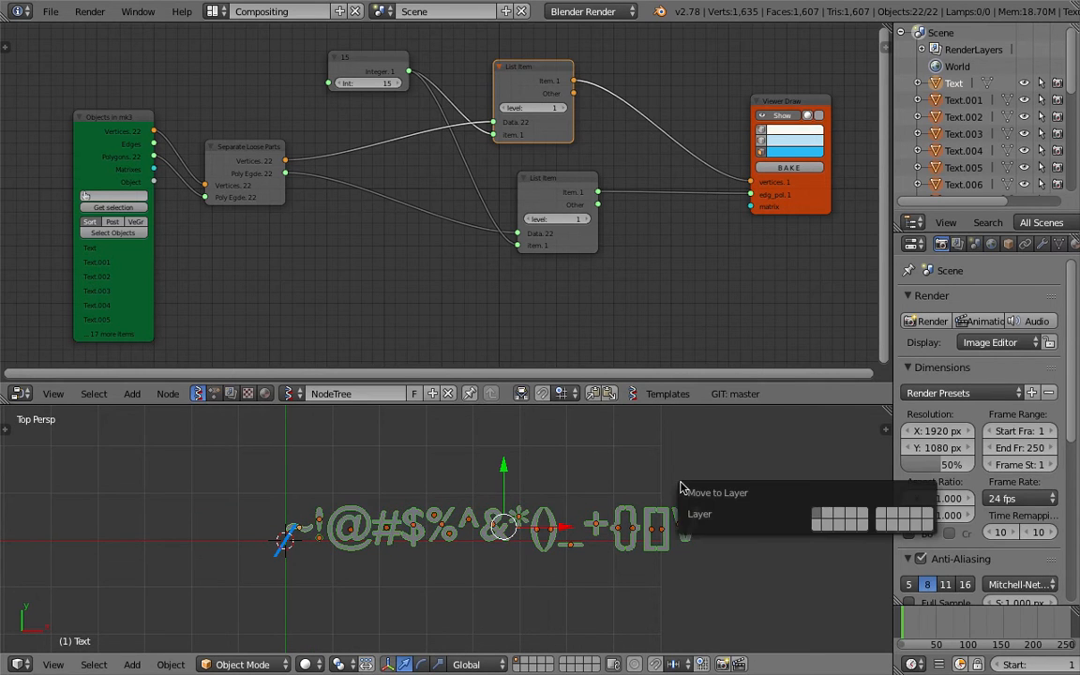
key(2)
click(469, 440)
scroll(324, 511, up, 2)
shift+middle_drag(321, 511, 526, 481)
- Set the Integer node's character index to 14 and save the file
scroll(479, 167, up, 3)
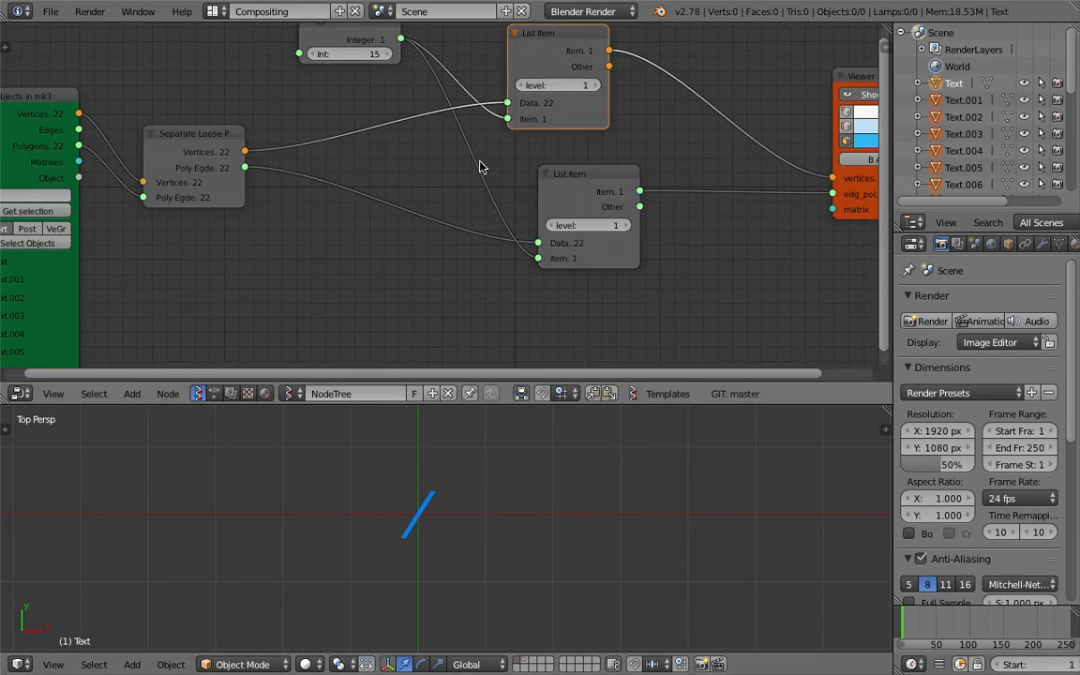
mouse_move(379, 58)
mouse_down()
mouse_move(338, 58)
mouse_move(384, 54)
mouse_up()
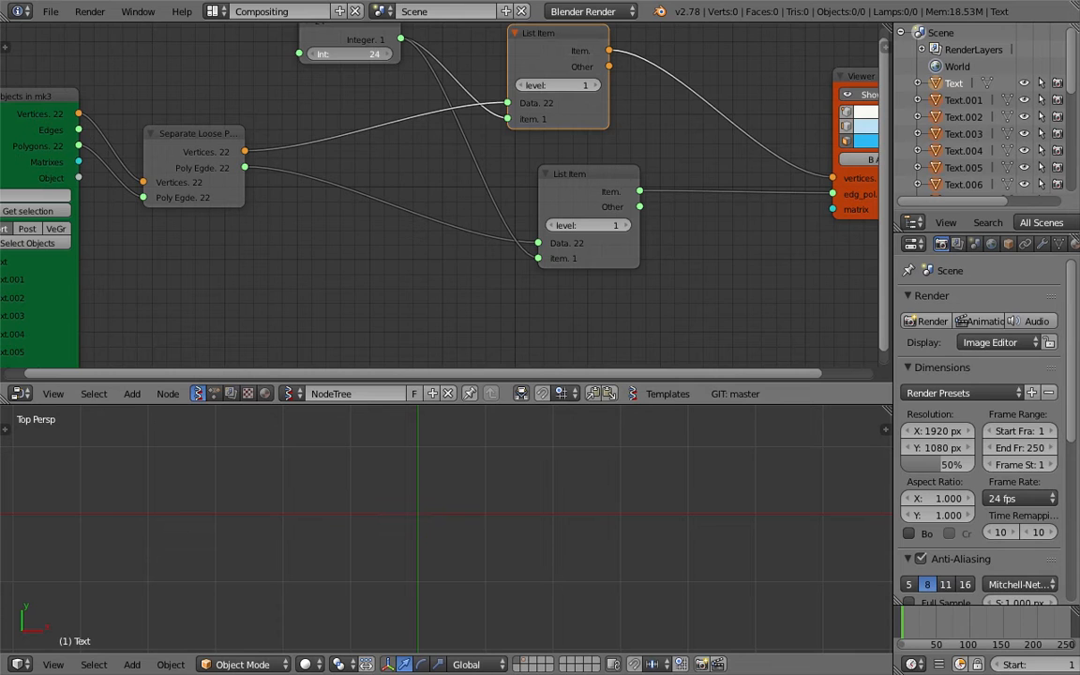
drag(385, 53, 368, 53)
key(ctrl+s)
click(373, 61)
- Move the Viewer Draw node up and to the right, saving along the way
scroll(446, 150, down, 3)
middle_drag(449, 153, 323, 126)
key(ctrl+s)
click(364, 147)
drag(692, 177, 752, 162)
key(ctrl+s)
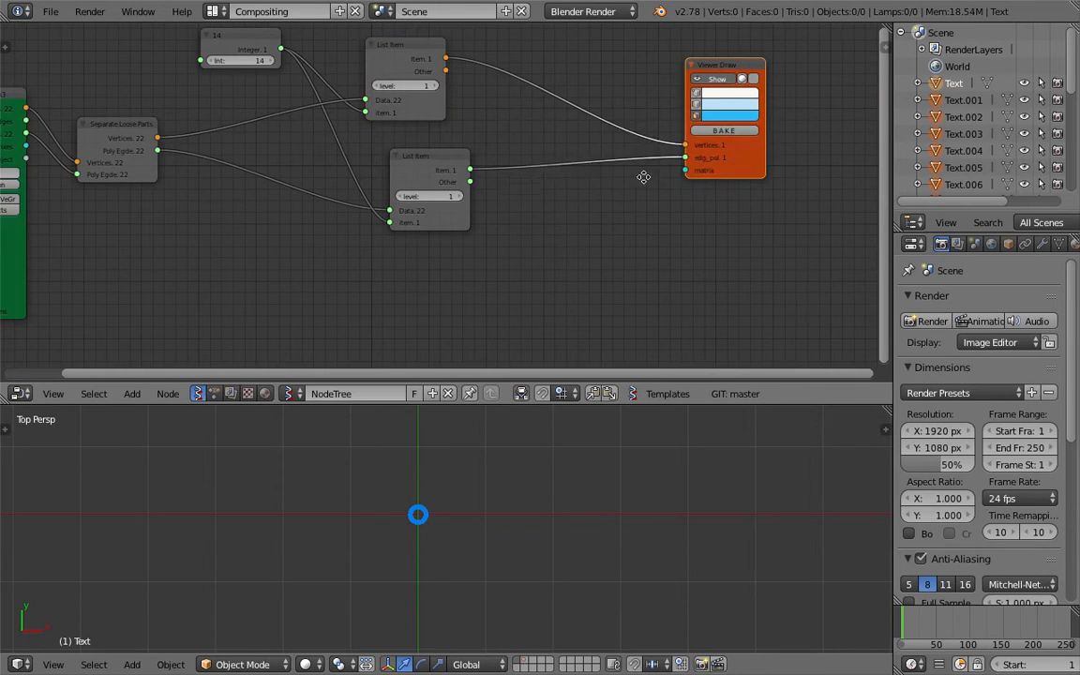
click(746, 165)
middle_drag(679, 102, 630, 177)
drag(663, 140, 674, 94)
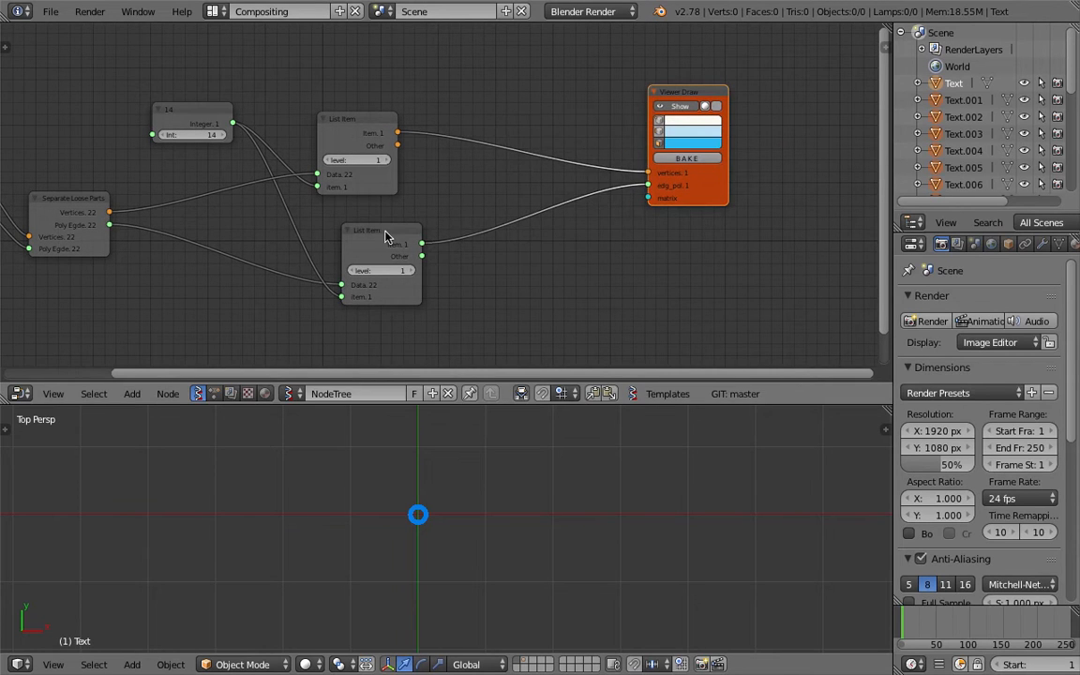
- Move the lower List Item node up and left, then save the file
drag(387, 233, 360, 223)
scroll(639, 509, down, 3)
shift+middle_drag(638, 510, 588, 476)
key(ctrl+s)
click(578, 471)
middle_drag(636, 352, 636, 307)
click(688, 453)
key(ctrl+s)
click(688, 457)
middle_drag(553, 256, 552, 231)
key(shift+a)
click(552, 228)
- Add a Matrix in node and link it to the Viewer Draw matrix input
text(matrix i)
key(Return)
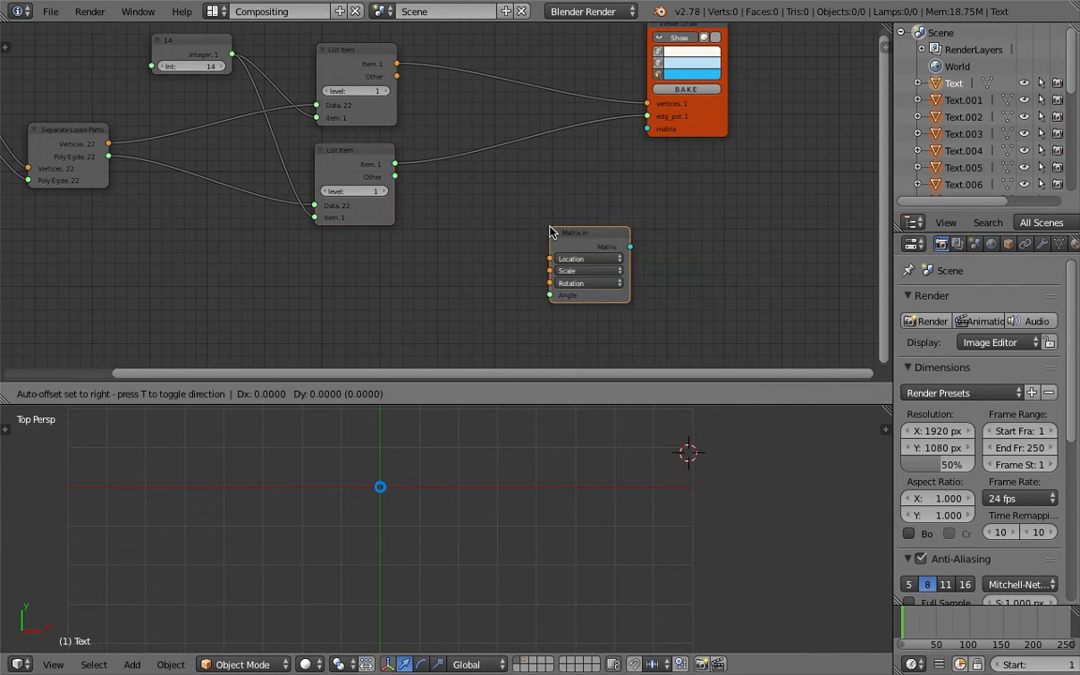
click(479, 186)
drag(569, 213, 648, 128)
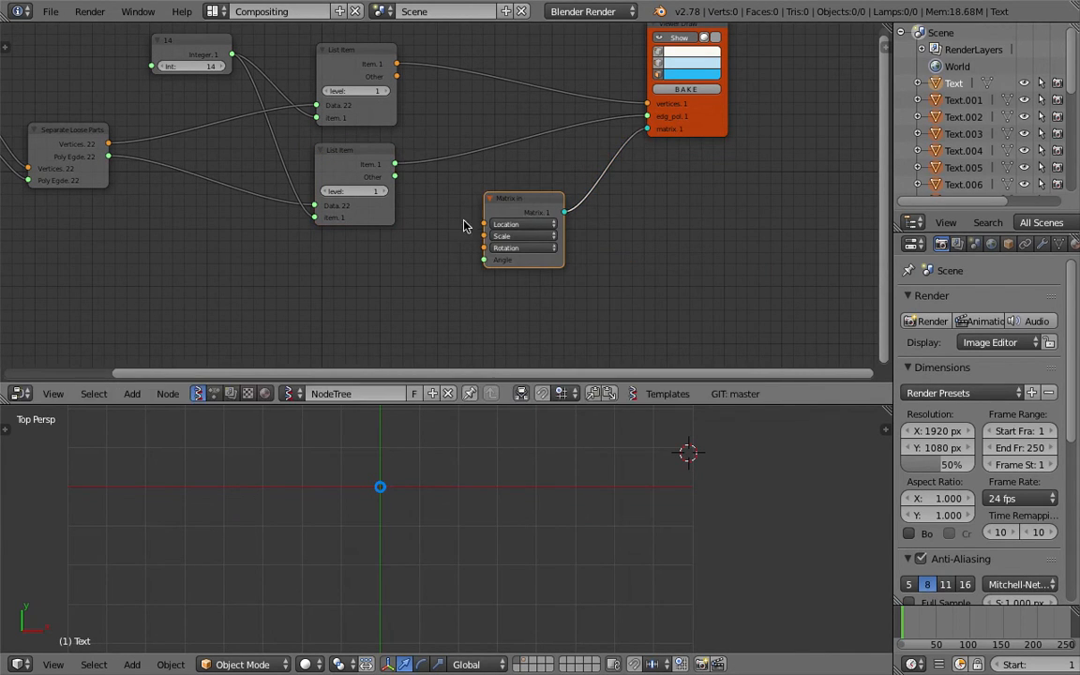
- Add a Plane node with 10×10 vertices feeding Matrix in's Location
middle_drag(405, 269, 422, 237)
key(space)
text(grid)
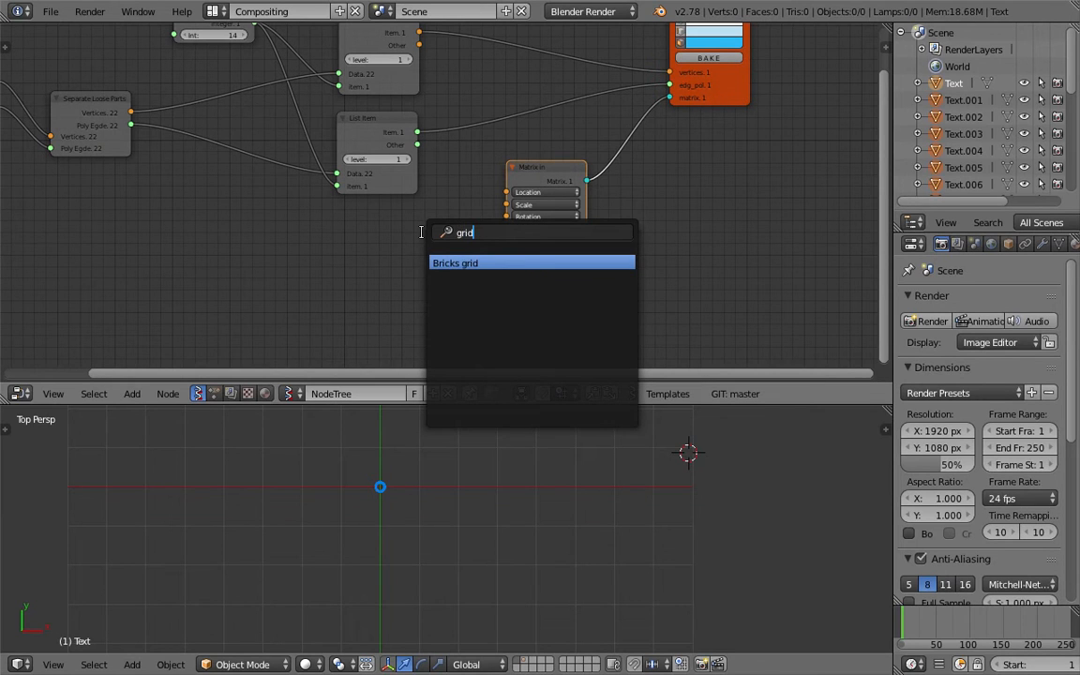
text(pl)
key(Return)
click(380, 218)
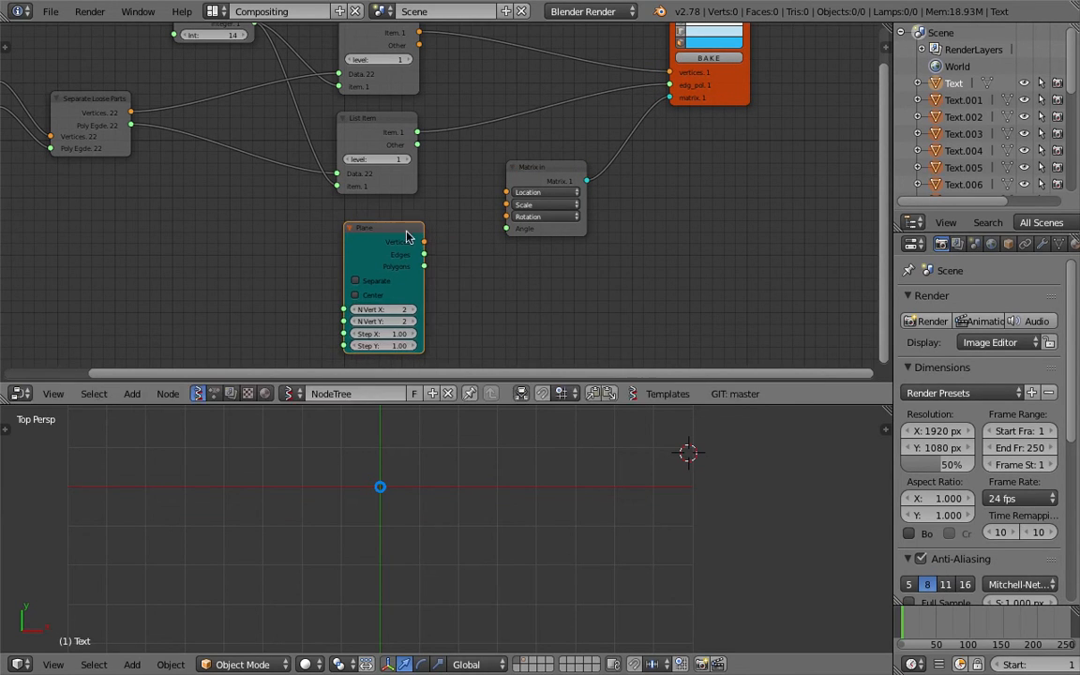
drag(502, 195, 507, 192)
click(398, 308)
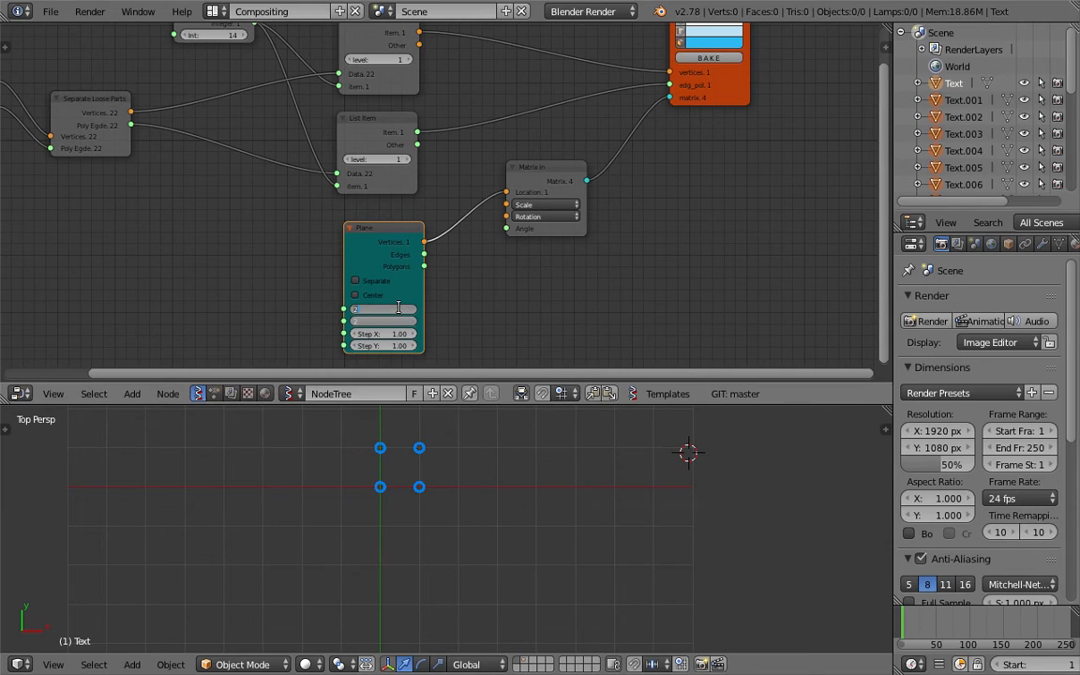
text(10)
key(Return)
- Resize the 3D view and node editor, and move the Objects in mk3 node left
scroll(550, 508, down, 3)
shift+middle_drag(608, 441, 593, 545)
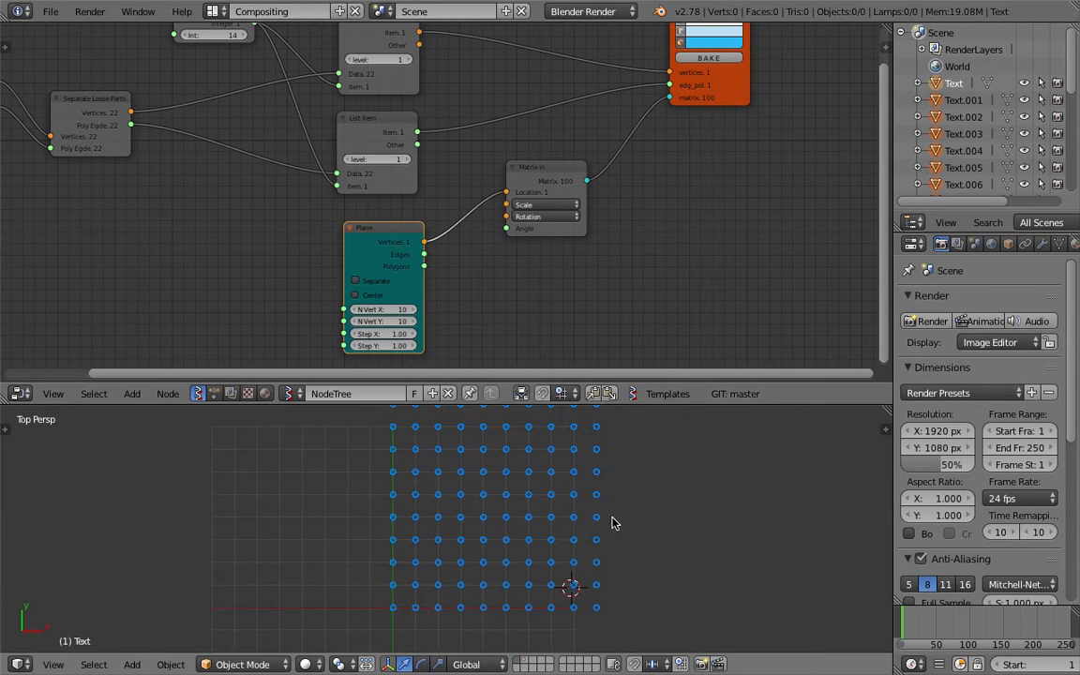
drag(690, 405, 689, 221)
scroll(665, 335, up, 2)
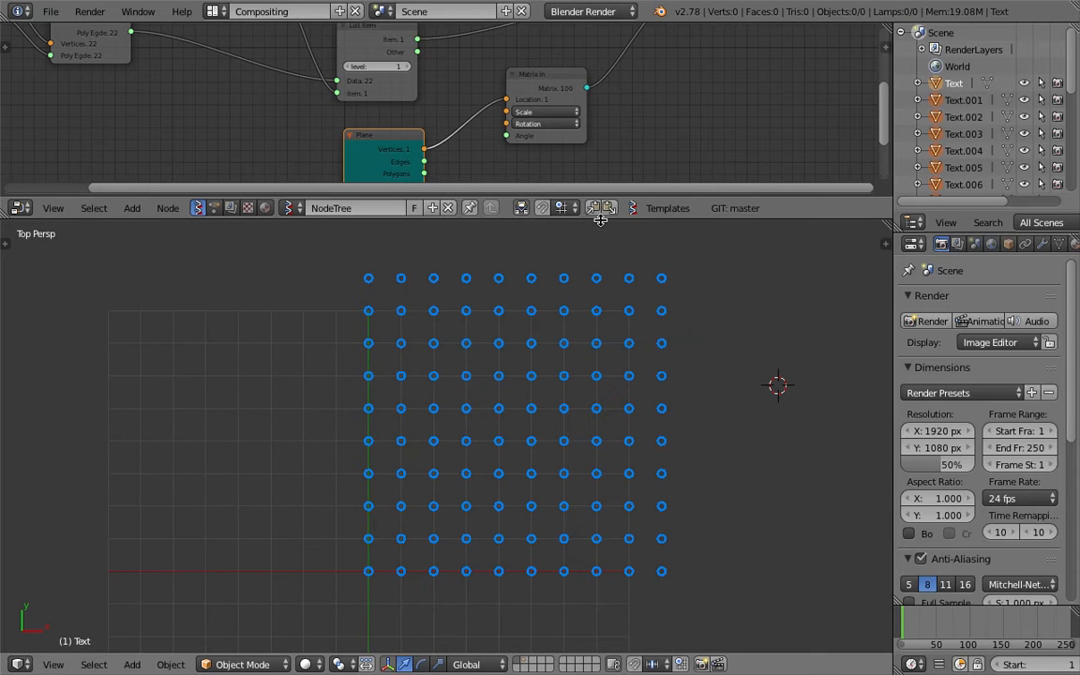
drag(600, 220, 600, 253)
scroll(682, 393, down, 1)
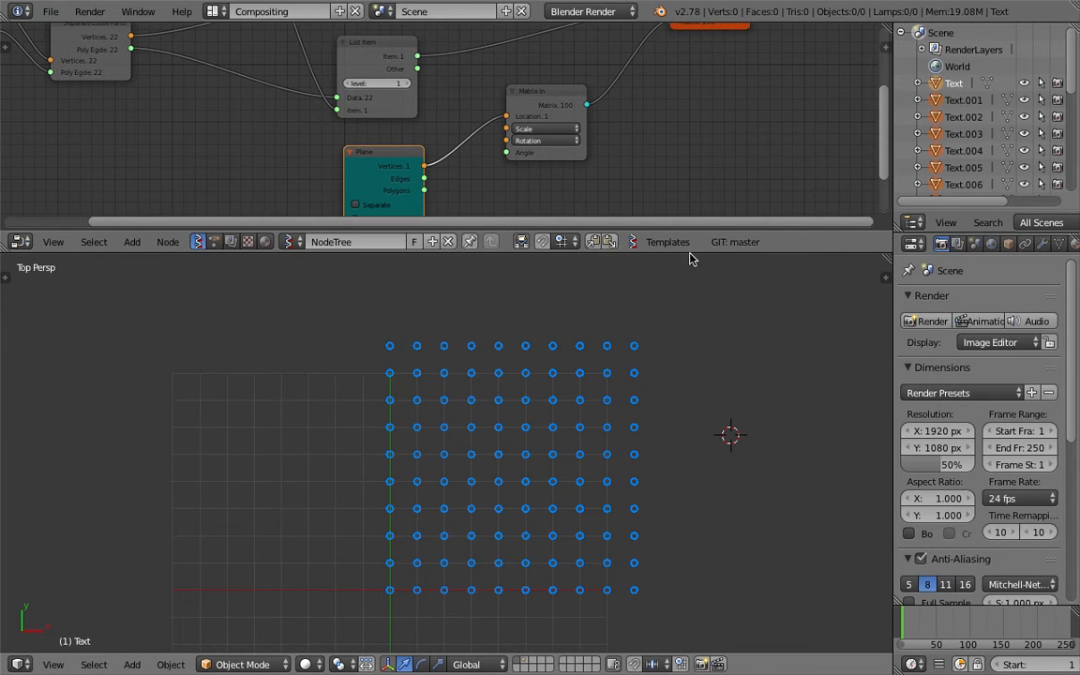
drag(689, 252, 572, 320)
middle_drag(452, 219, 578, 263)
scroll(429, 178, down, 1)
drag(263, 118, 208, 118)
middle_drag(313, 116, 252, 147)
scroll(244, 224, up, 1)
- Lower the Integer node's character index to 9
drag(409, 140, 388, 112)
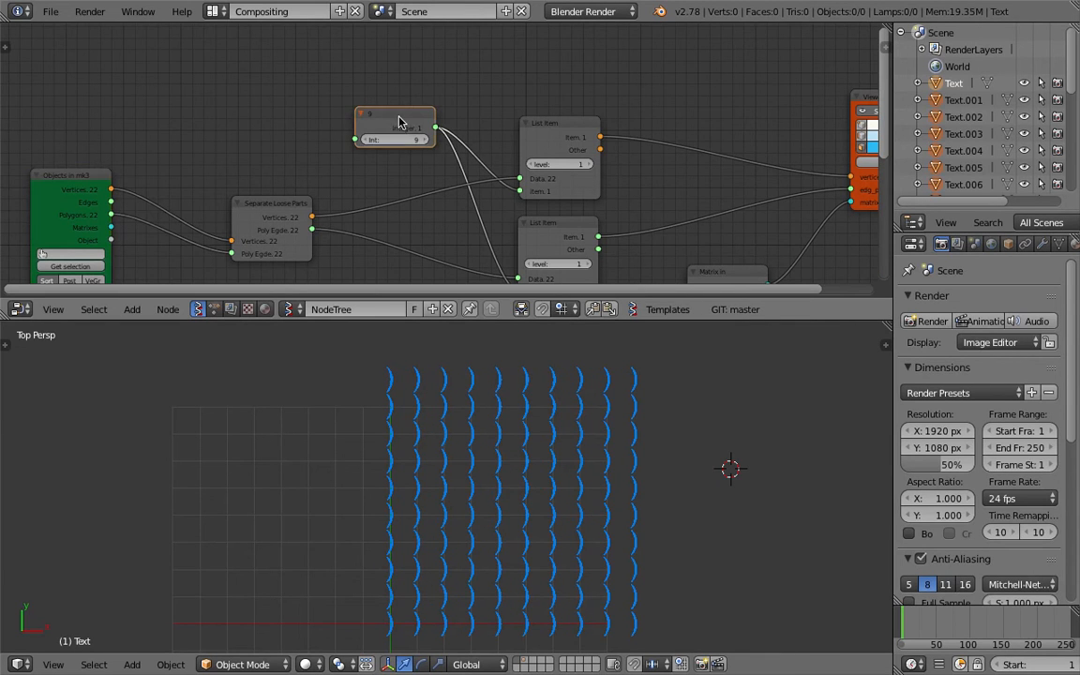
middle_drag(369, 184, 354, 133)
drag(449, 320, 450, 347)
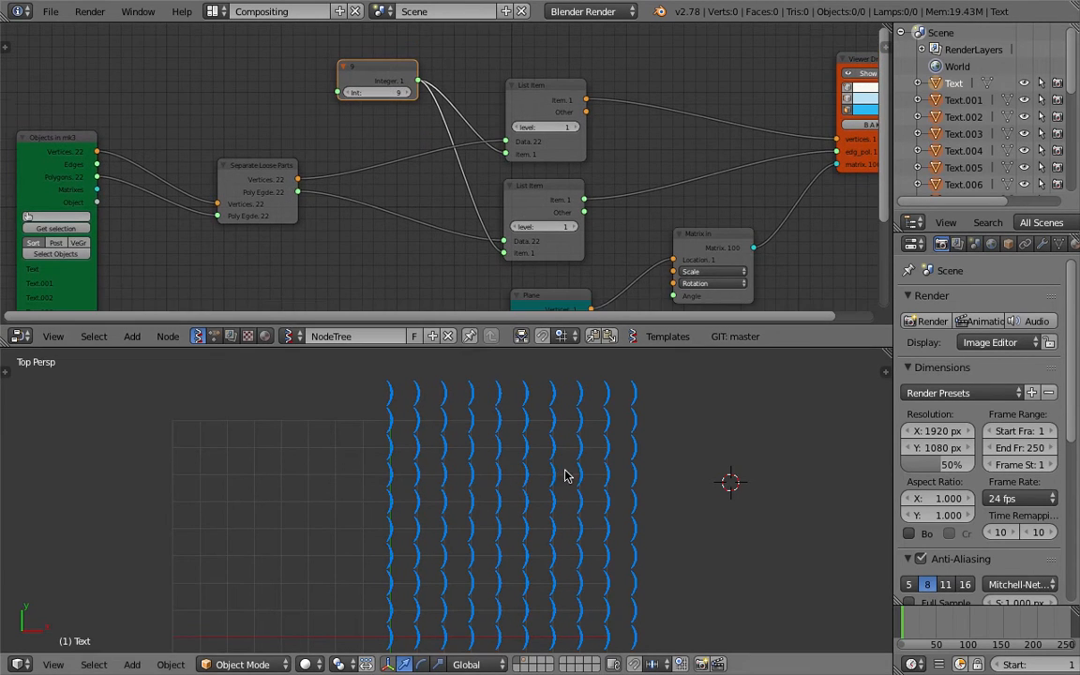
scroll(458, 305, down, 1)
- Frame the top of the node tree and save the project
scroll(466, 239, down, 3)
middle_drag(460, 233, 465, 190)
key(ctrl+s)
click(465, 193)
scroll(422, 112, up, 4)
middle_drag(399, 62, 419, 130)
key(ctrl+s)
click(419, 133)
- Add a Random Num Gen node of size 100 feeding the upper List Item's item input
middle_drag(224, 55, 273, 94)
key(shift+a)
click(270, 91)
text(random n)
key(Return)
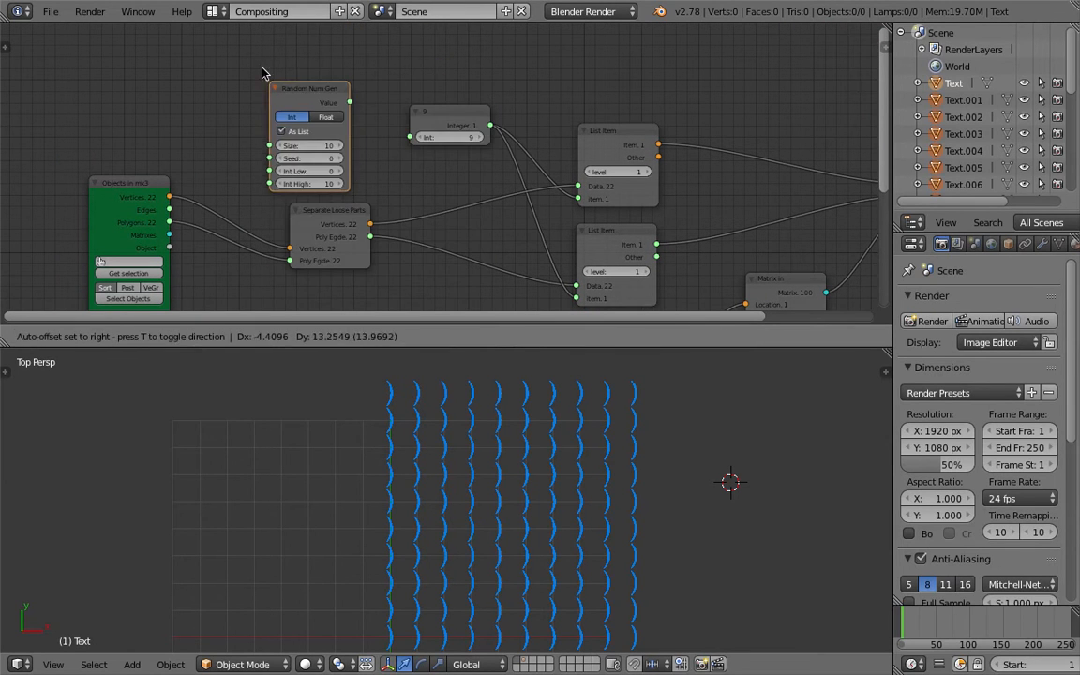
click(248, 56)
click(299, 127)
key(Return)
drag(335, 85, 370, 106)
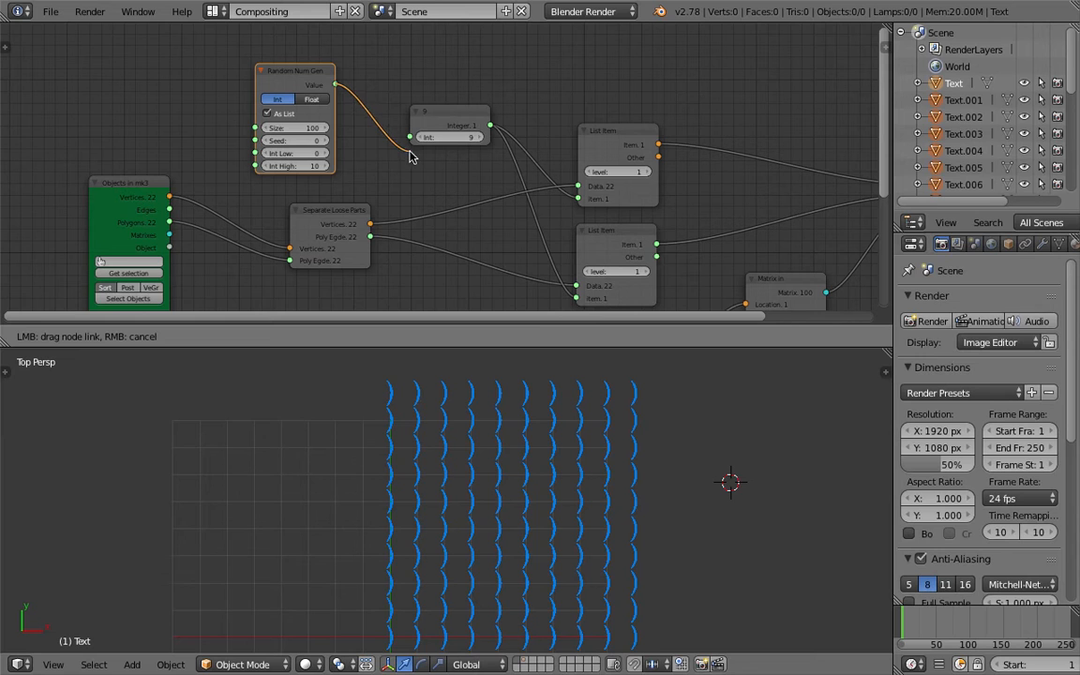
drag(422, 165, 578, 199)
drag(336, 85, 525, 278)
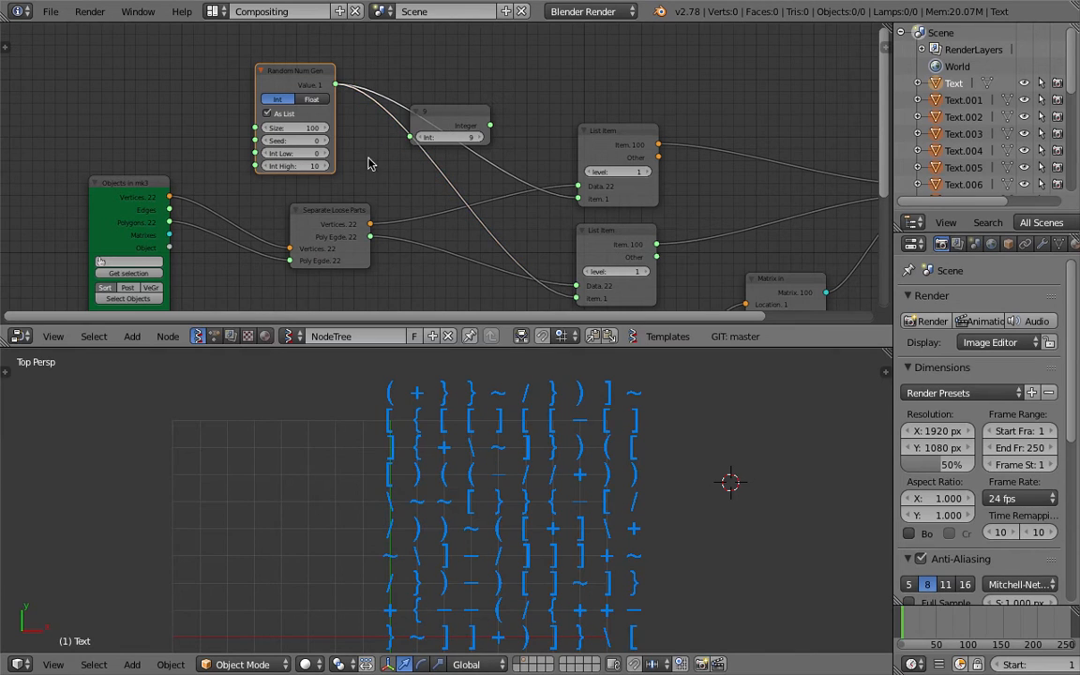
- Delete the unused Integer node and save the project
click(452, 118)
key(x)
key(ctrl+s)
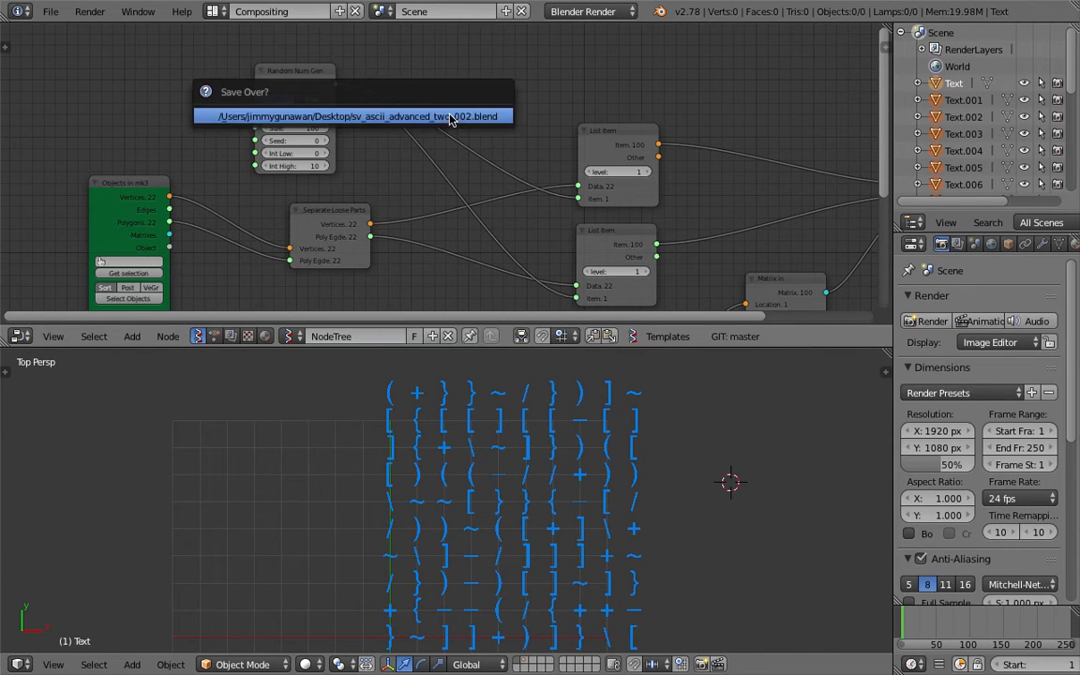
click(452, 120)
- Set the Random Num Gen Int High to 22 and save
middle_drag(343, 135, 344, 126)
click(302, 157)
text(22)
key(Return)
key(ctrl+s)
click(362, 164)
scroll(613, 480, down, 1)
shift+middle_drag(590, 468, 579, 459)
- Try Int High values 11 and 22, then settle on 1
click(311, 156)
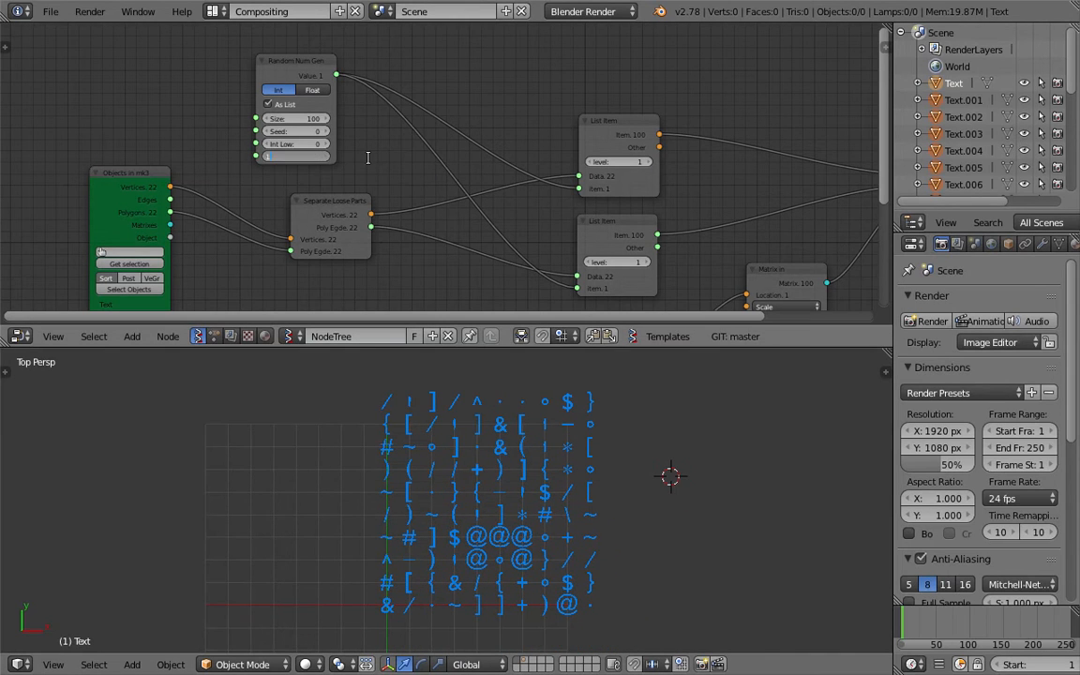
text(11)
key(Return)
click(310, 156)
text(22)
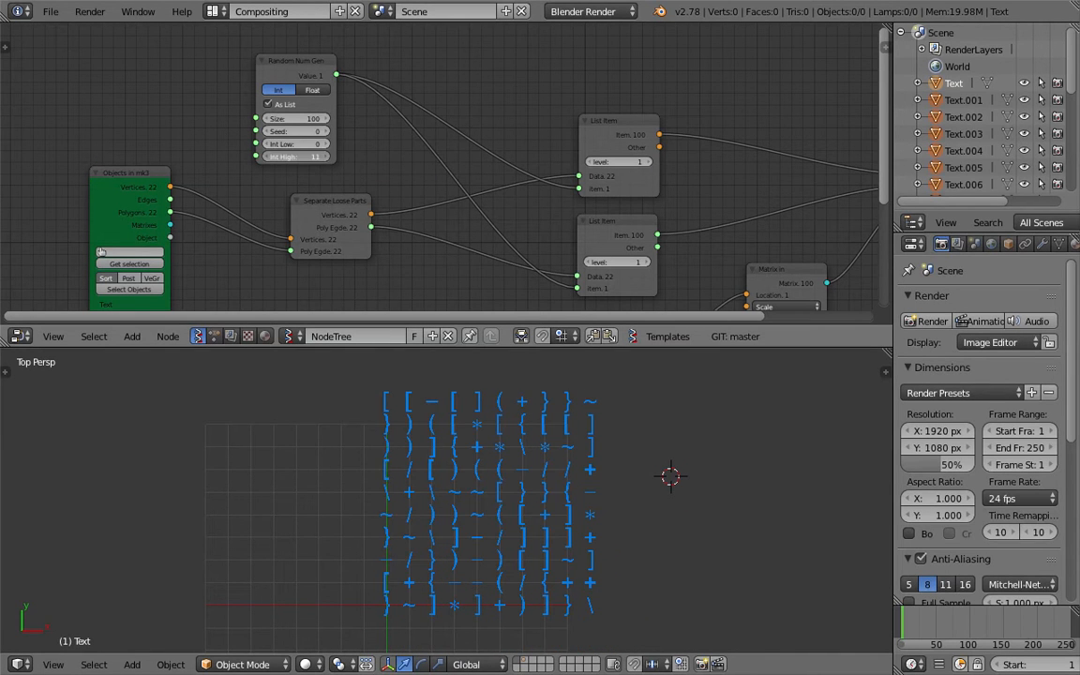
key(Return)
click(306, 156)
text(1)
key(Return)
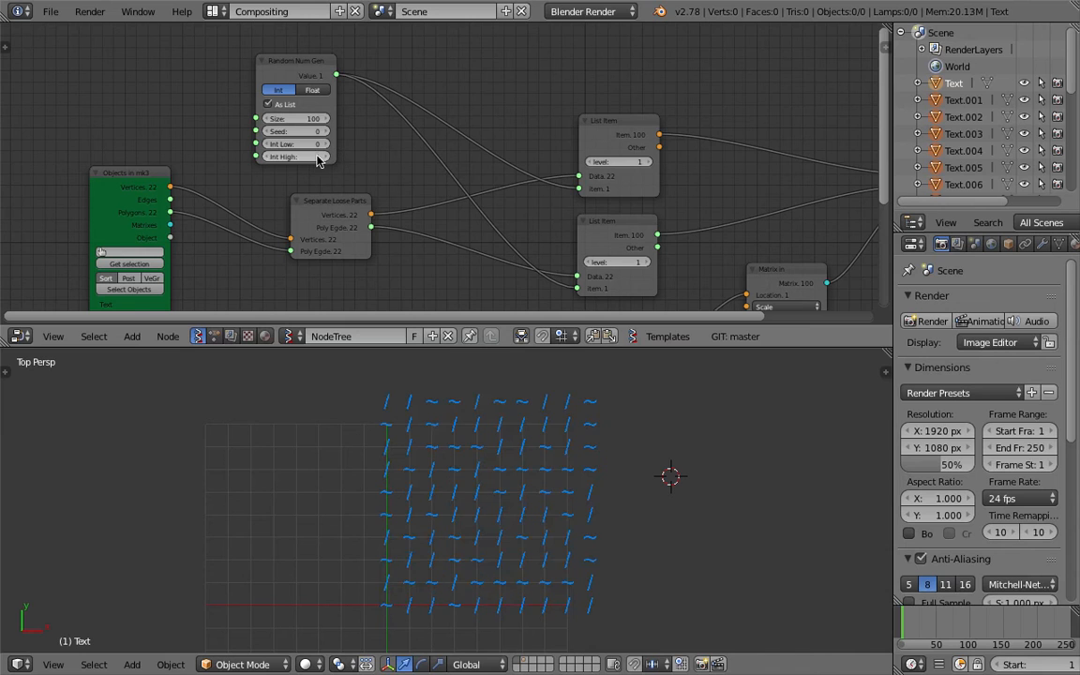
key(Return)
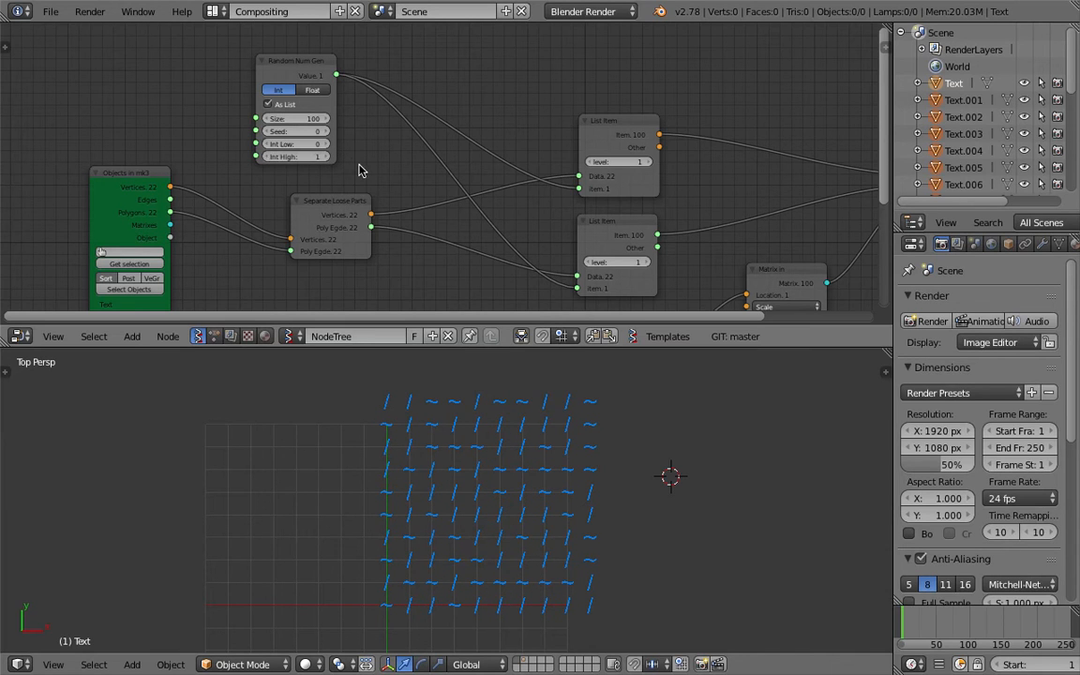
scroll(551, 434, up, 3)
- Shift the glyph grid left, enlarge the 3D viewport, and save the project
scroll(554, 436, down, 4)
shift+middle_drag(565, 465, 442, 456)
scroll(442, 457, up, 3)
key(ctrl+s)
click(474, 453)
drag(490, 348, 474, 215)
scroll(498, 369, down, 3)
scroll(498, 369, up, 3)
key(ctrl+s)
click(490, 385)
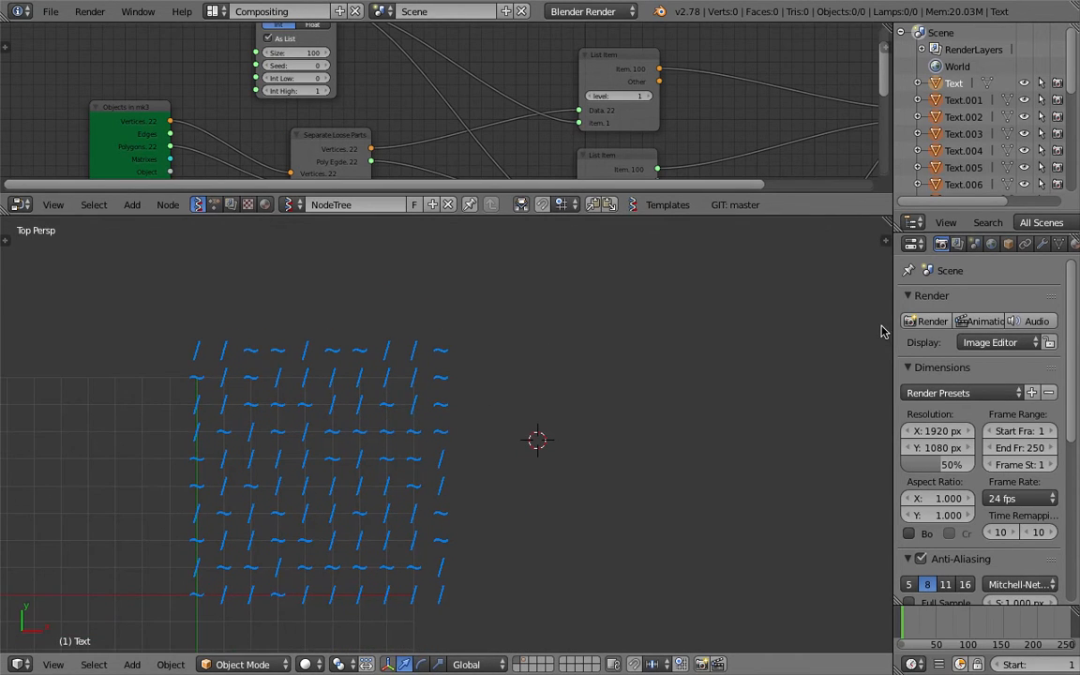
- In World settings, make the Horizon white, enable Blend, and adjust the Zenith colour
click(991, 243)
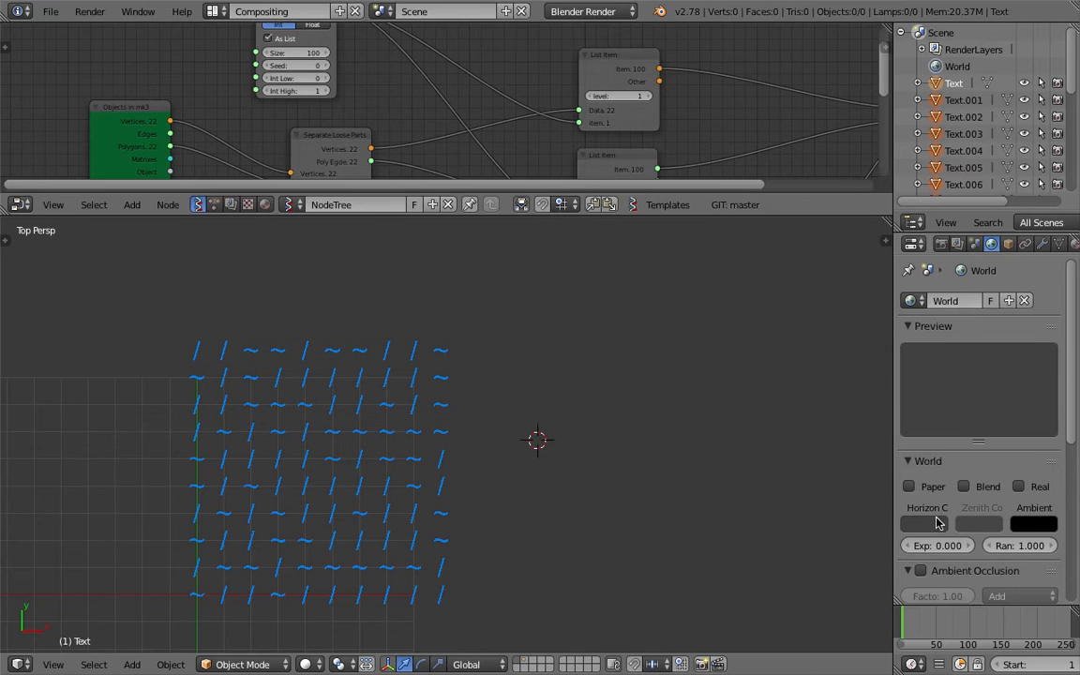
click(937, 524)
drag(936, 429, 936, 305)
click(965, 487)
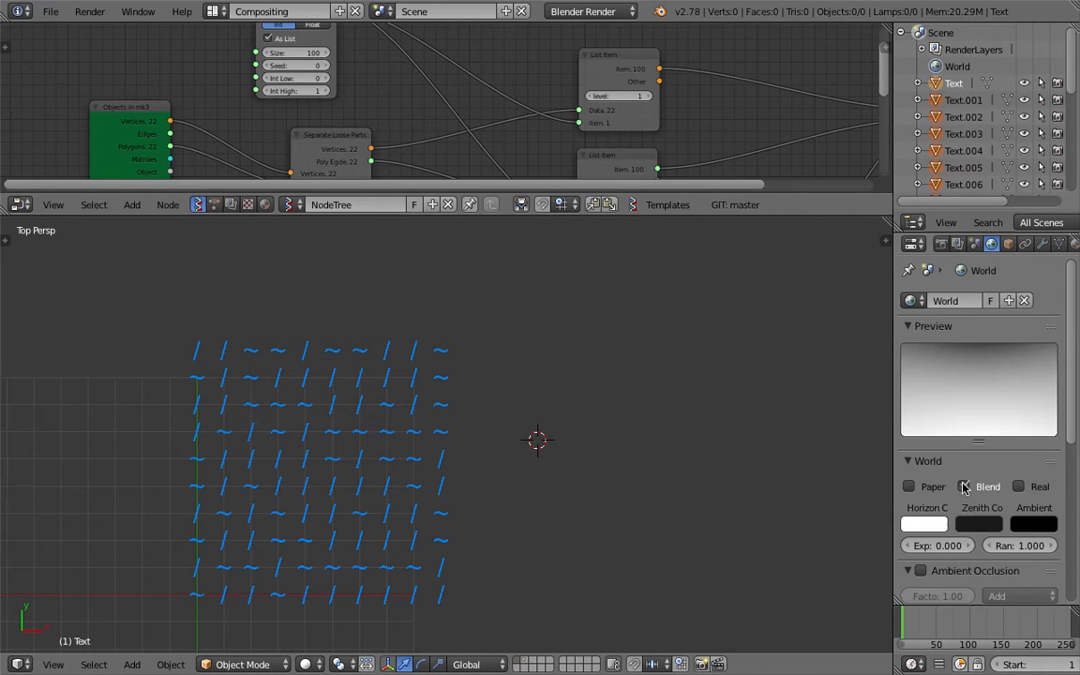
click(979, 523)
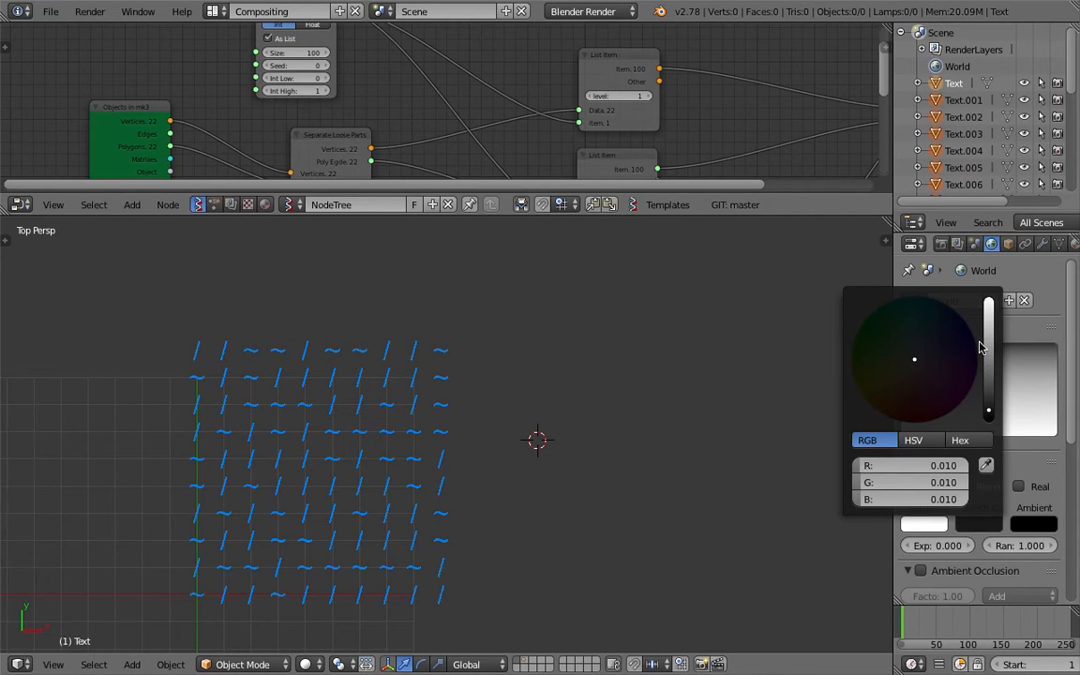
drag(988, 326, 989, 296)
- Enable Only Render and World Background in the viewport, and darken the Zenith to grey
click(885, 241)
scroll(842, 450, down, 6)
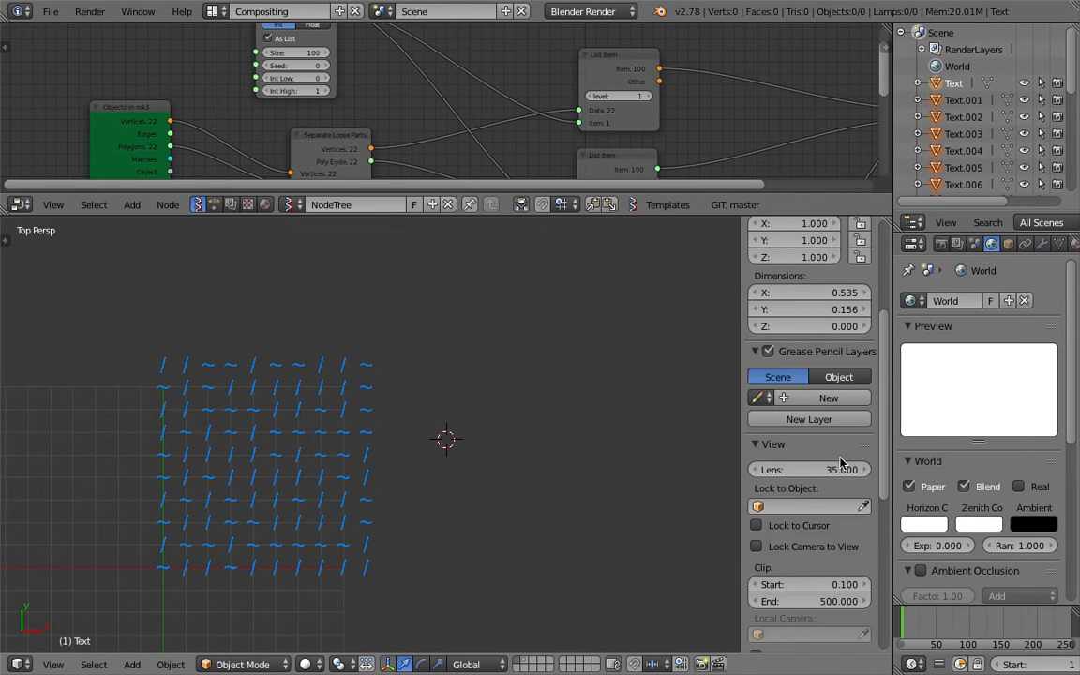
scroll(841, 462, down, 7)
click(794, 539)
click(788, 559)
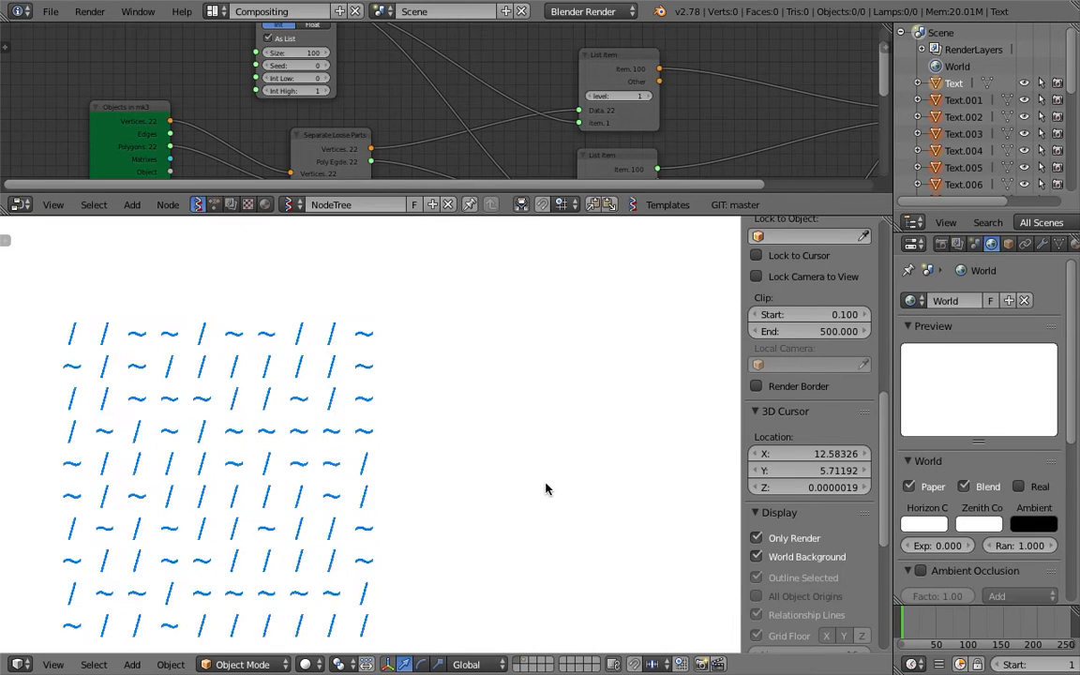
click(971, 526)
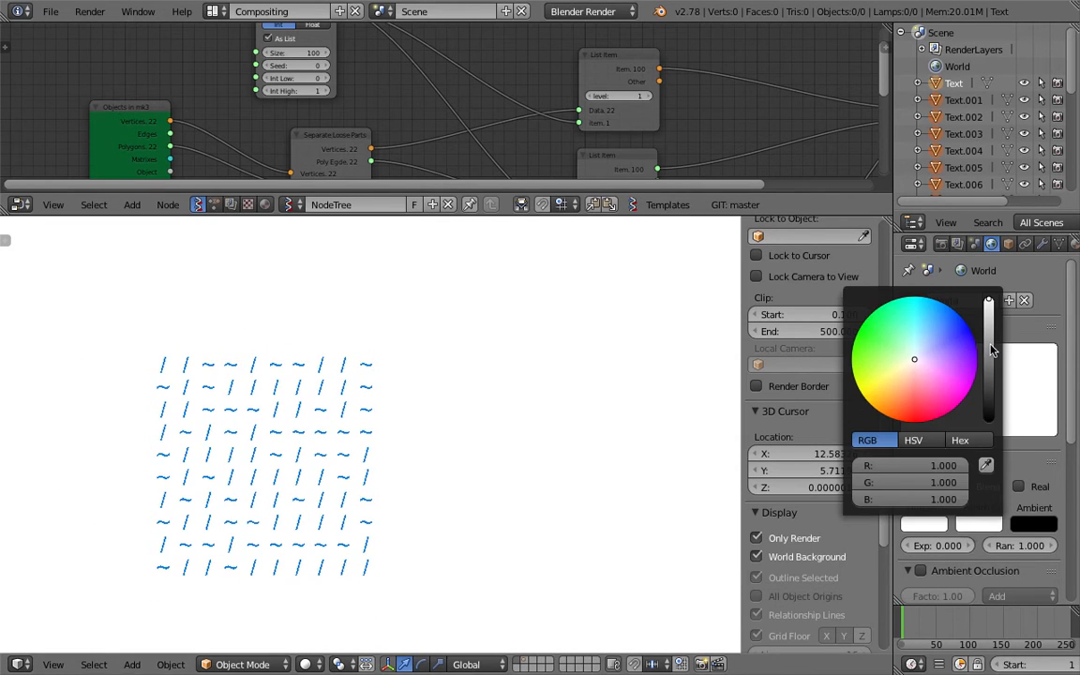
drag(990, 343, 989, 350)
- Set the Viewer Draw glyph colour to red
scroll(683, 106, down, 4)
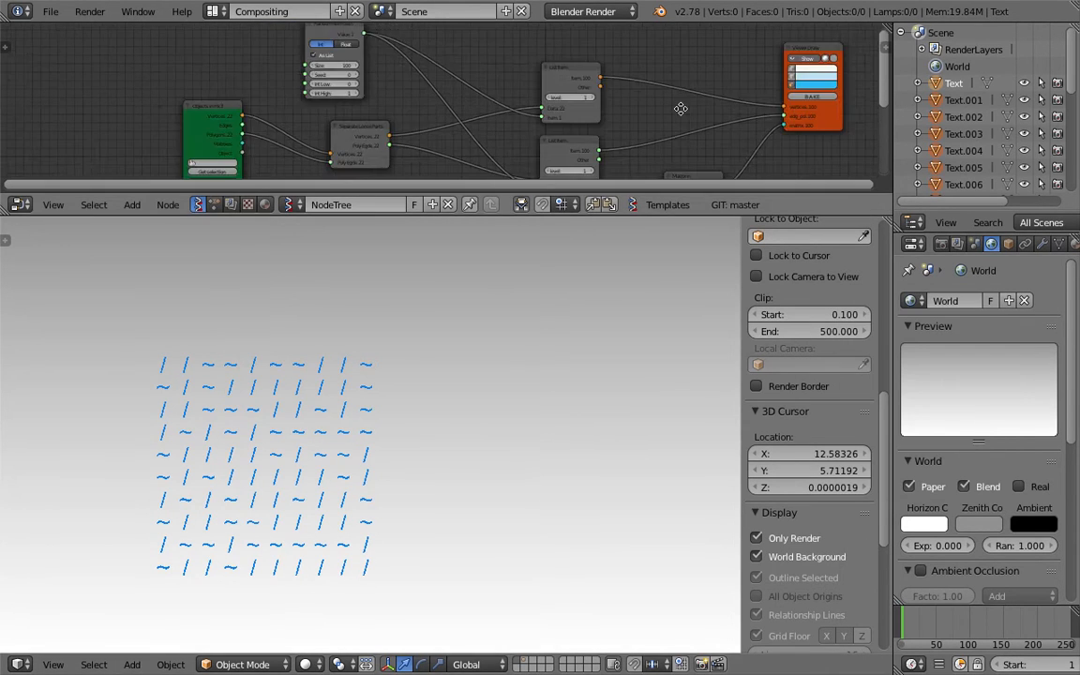
middle_drag(683, 106, 362, 117)
scroll(519, 126, up, 2)
click(505, 106)
click(523, 181)
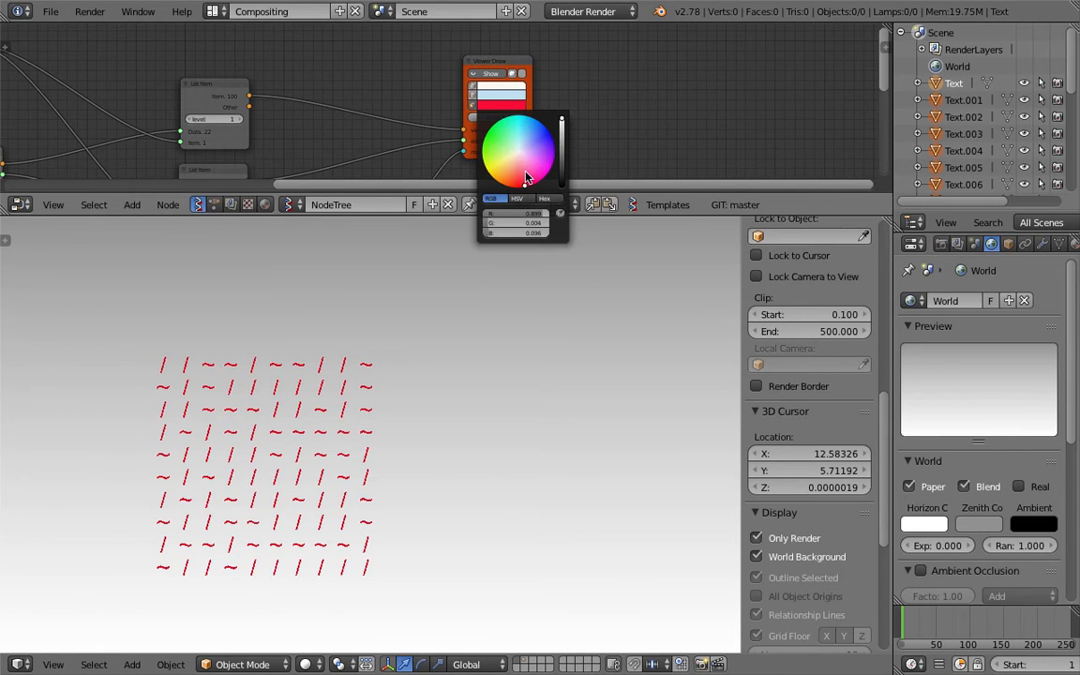
- Pan the glyph grid and node tree, enlarge the node editor, and save
scroll(513, 388, up, 3)
scroll(503, 394, down, 1)
shift+middle_drag(320, 455, 395, 423)
drag(448, 217, 447, 356)
scroll(370, 214, down, 2)
middle_drag(370, 214, 470, 184)
scroll(470, 185, down, 1)
middle_drag(170, 244, 253, 190)
key(ctrl+s)
- Overwrite the current file, then Save As with the name bumped to sv_ascii_advanced_two_003.blend
click(336, 186)
scroll(253, 190, up, 2)
key(ctrl+s)
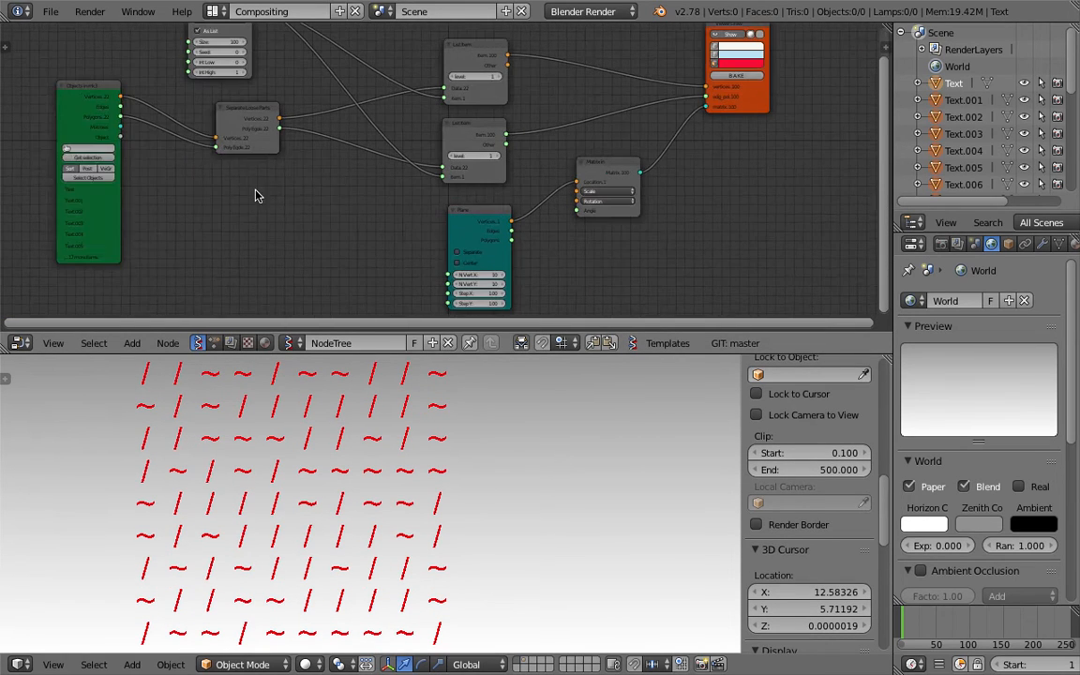
click(51, 11)
click(84, 156)
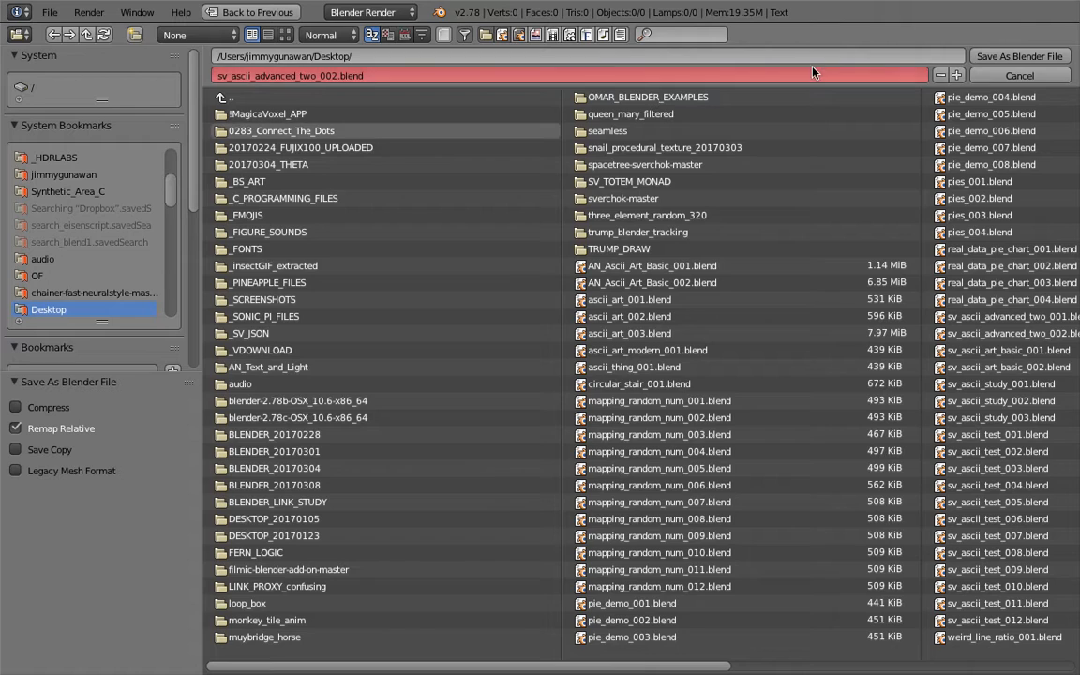
click(959, 78)
click(990, 59)
- Resave the file and start editing the Plane node's N Vert X and Y together
middle_drag(683, 167, 682, 113)
key(ctrl+s)
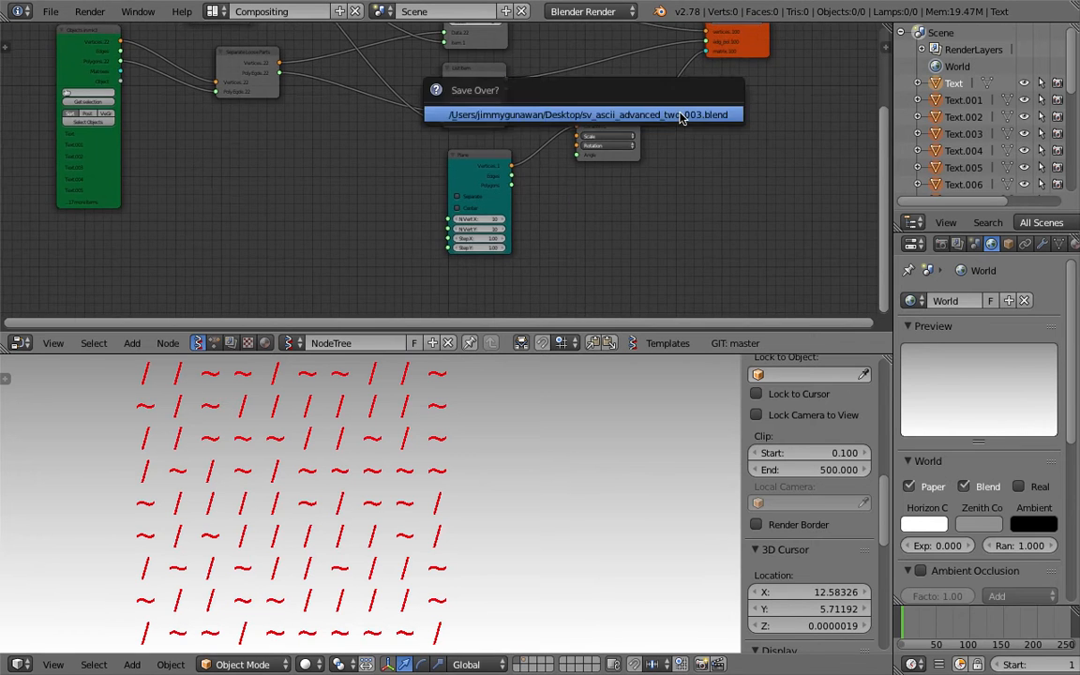
click(682, 114)
scroll(600, 197, up, 4)
scroll(522, 272, up, 1)
drag(514, 227, 514, 240)
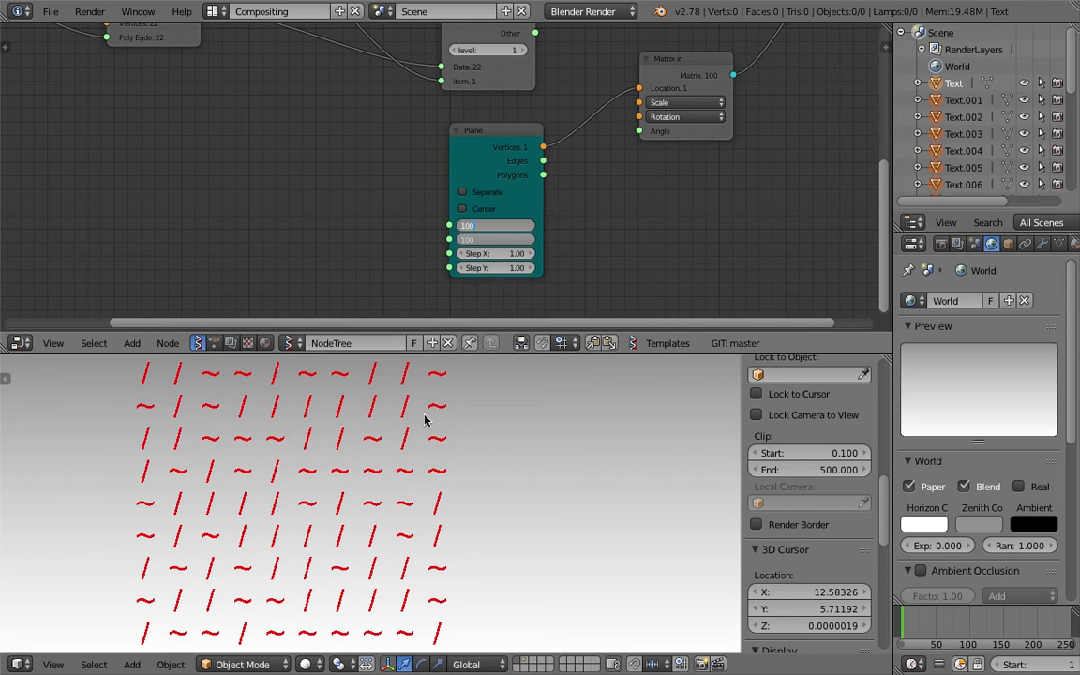
- Set the Plane node's N Vert X and Y together to 100, then 40, then 20
key(Return)
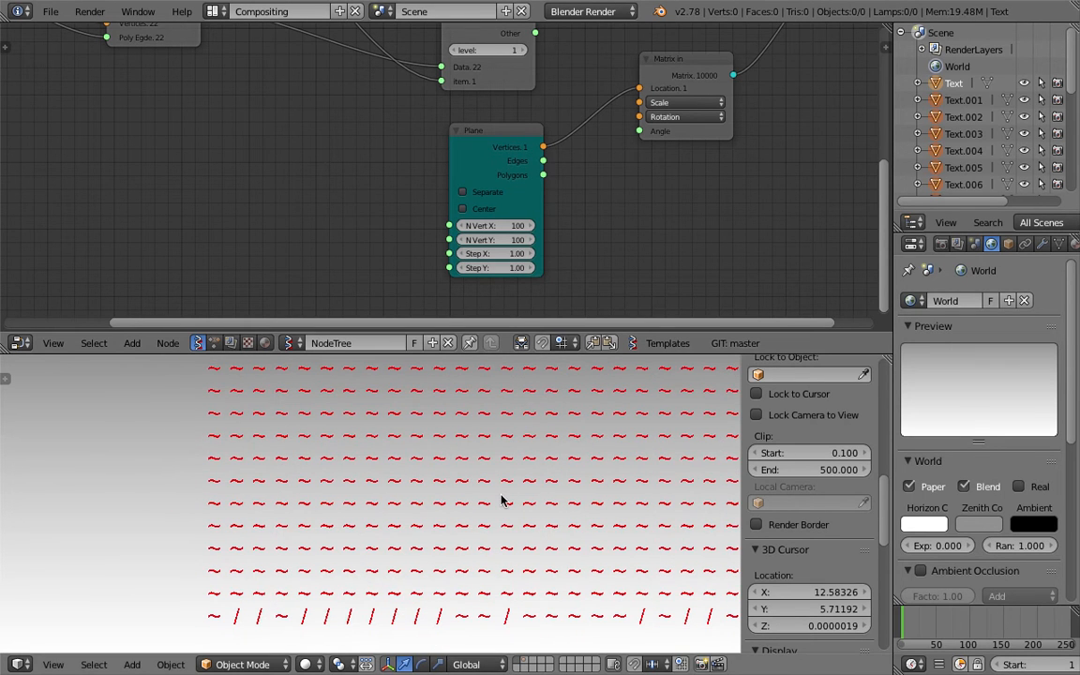
scroll(502, 500, down, 1)
drag(513, 226, 513, 240)
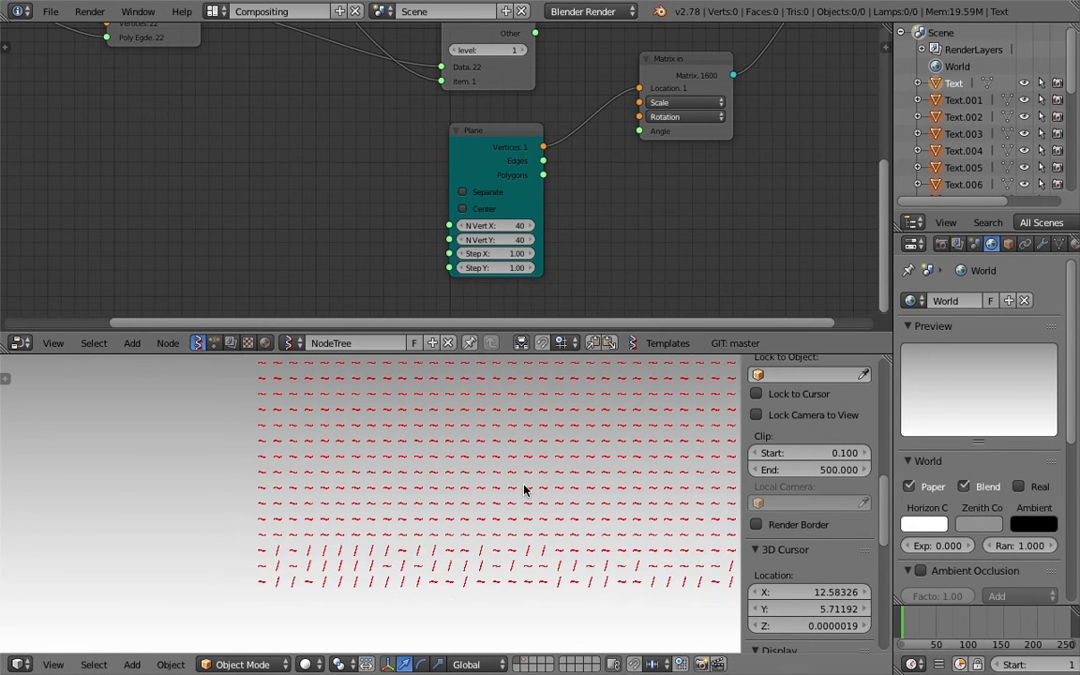
scroll(523, 449, down, 3)
shift+middle_drag(486, 535, 469, 432)
drag(497, 226, 497, 240)
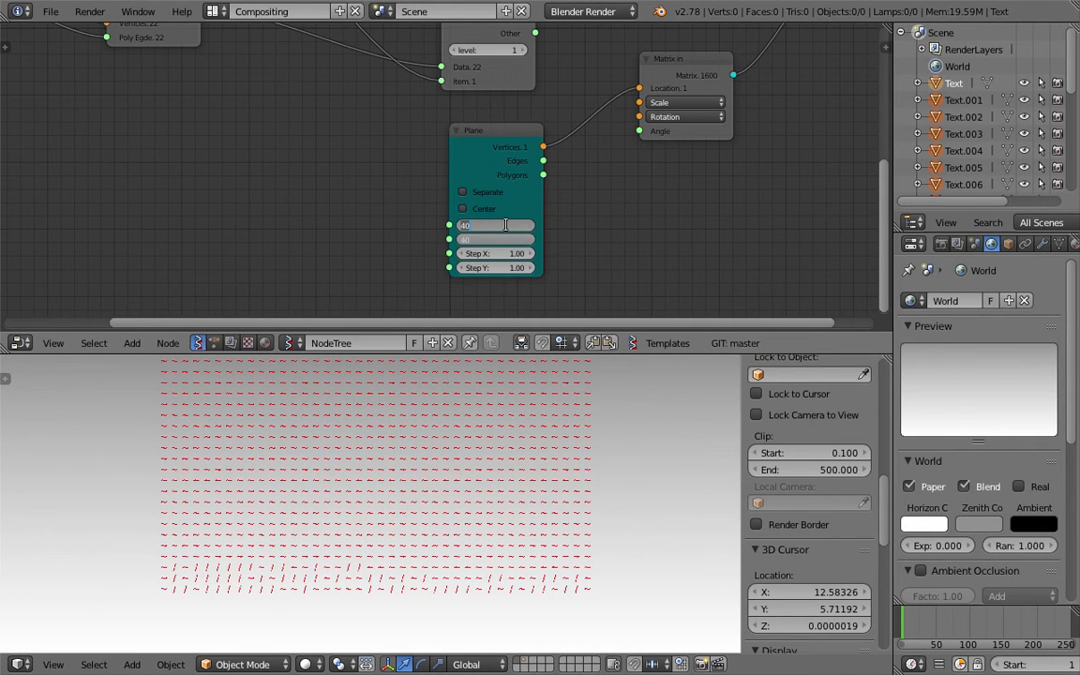
text(20)
key(Return)
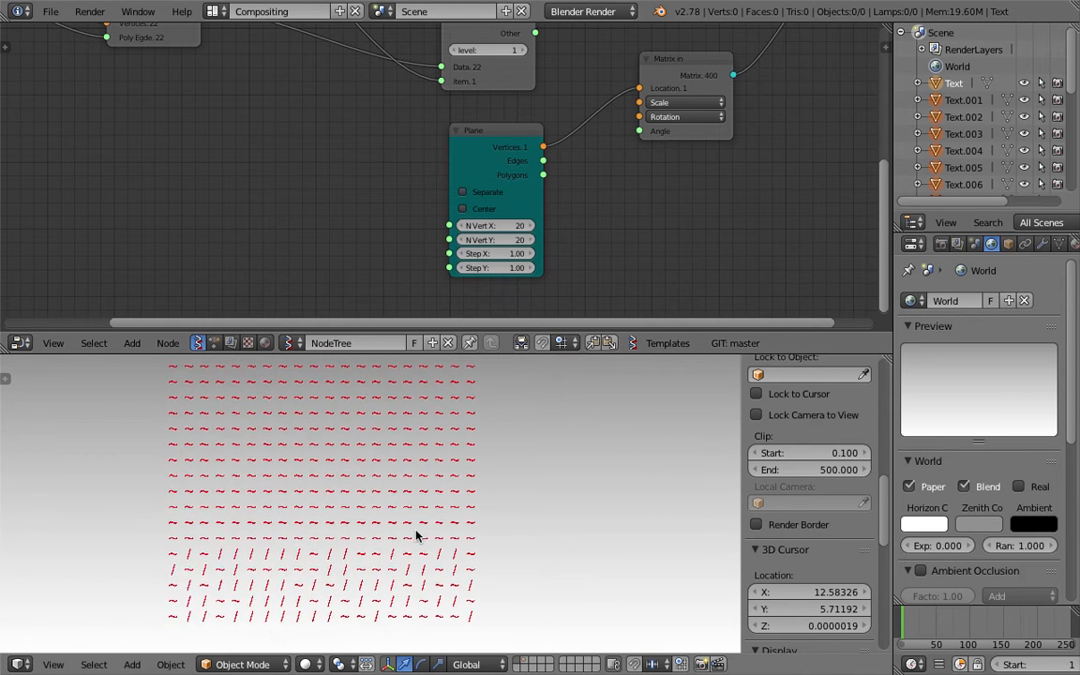
- Set the Random Num Gen node's list Size to 400
shift+middle_drag(421, 521, 439, 534)
scroll(438, 529, down, 1)
middle_drag(339, 194, 365, 297)
middle_drag(272, 191, 448, 346)
click(331, 129)
click(328, 152)
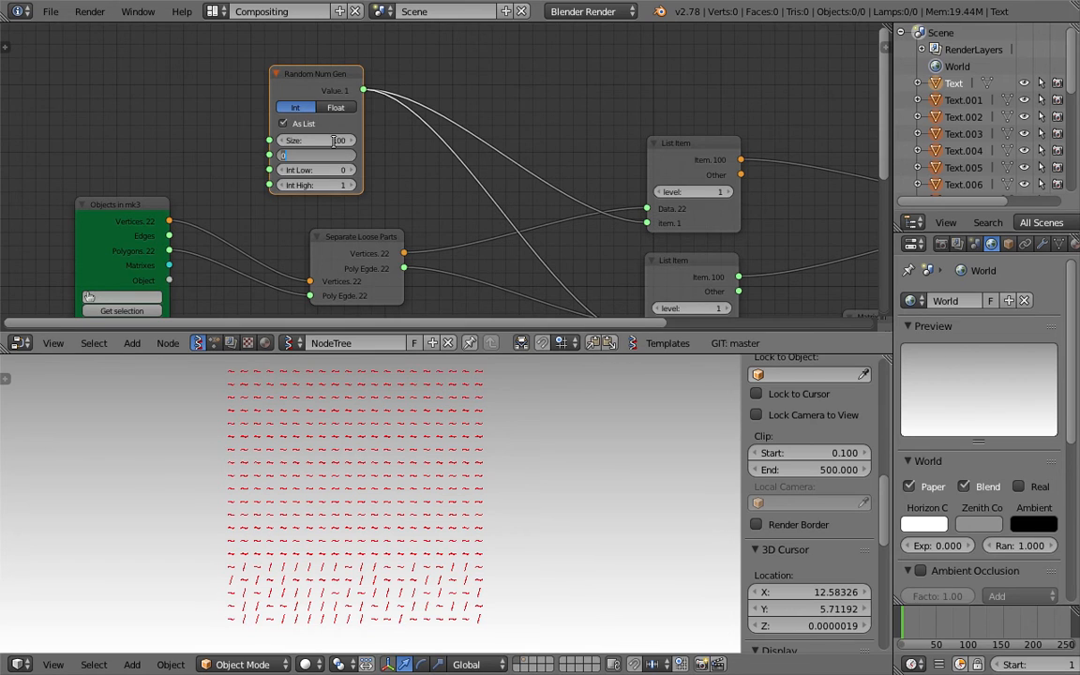
click(325, 141)
text(400)
key(Return)
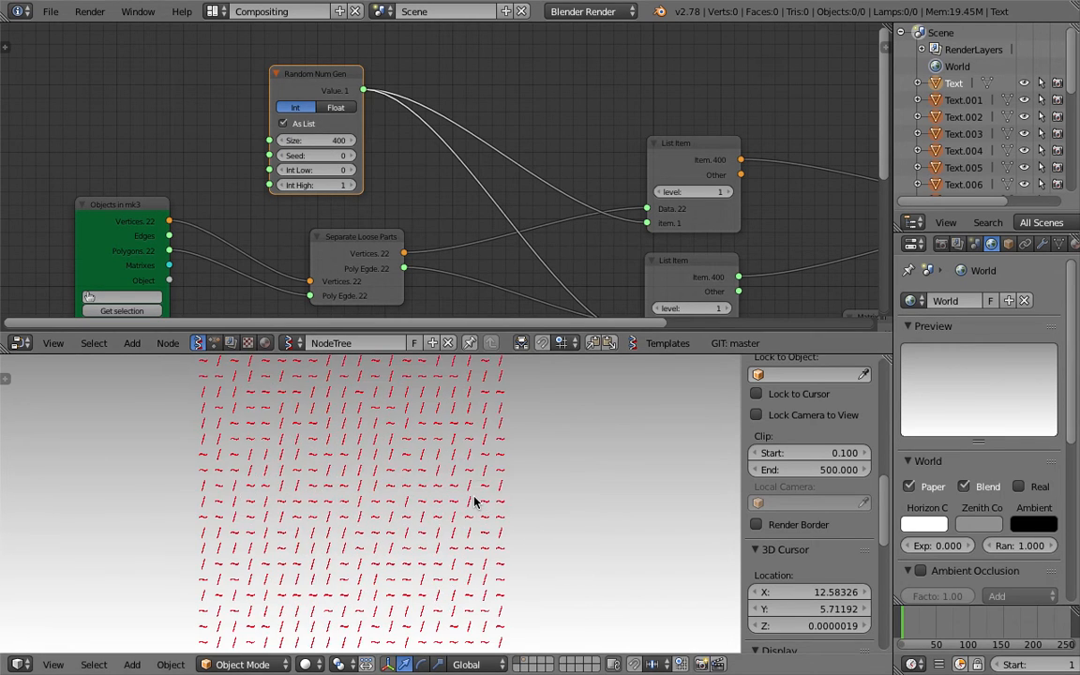
- Raise the Random Num Gen Int High value to 22
scroll(474, 502, up, 3)
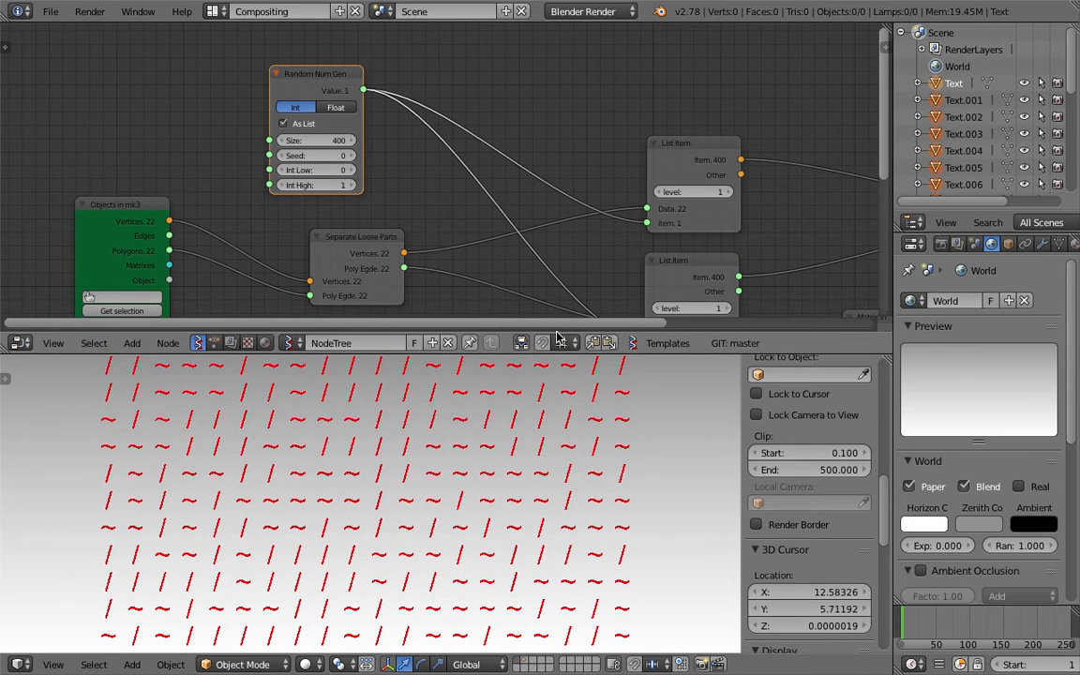
drag(560, 352, 559, 285)
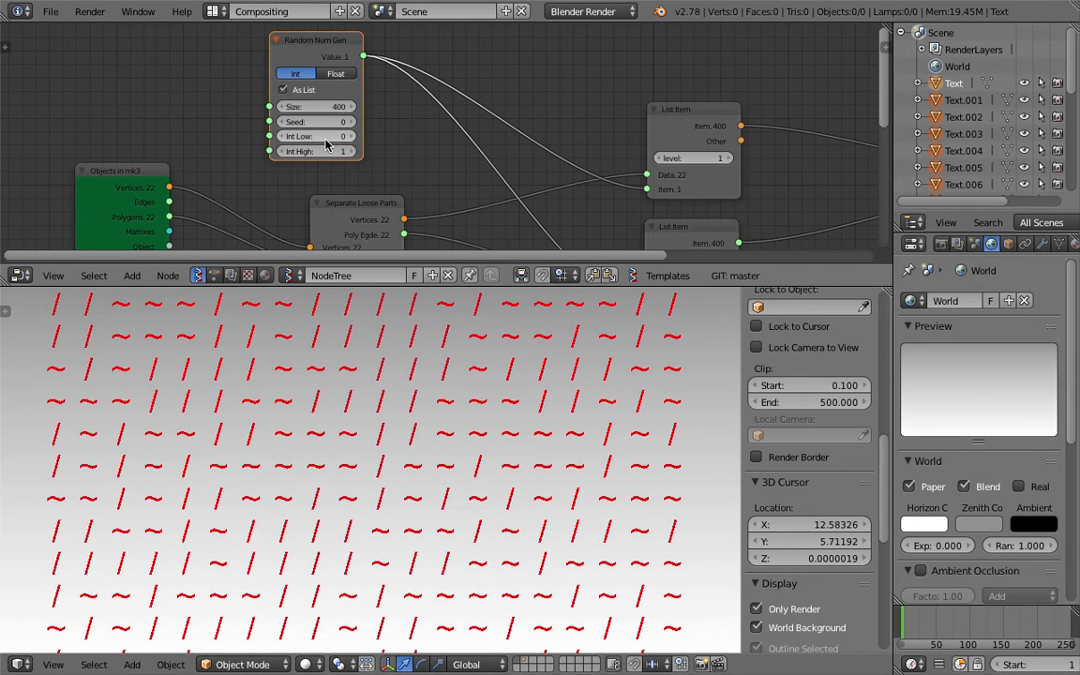
click(352, 152)
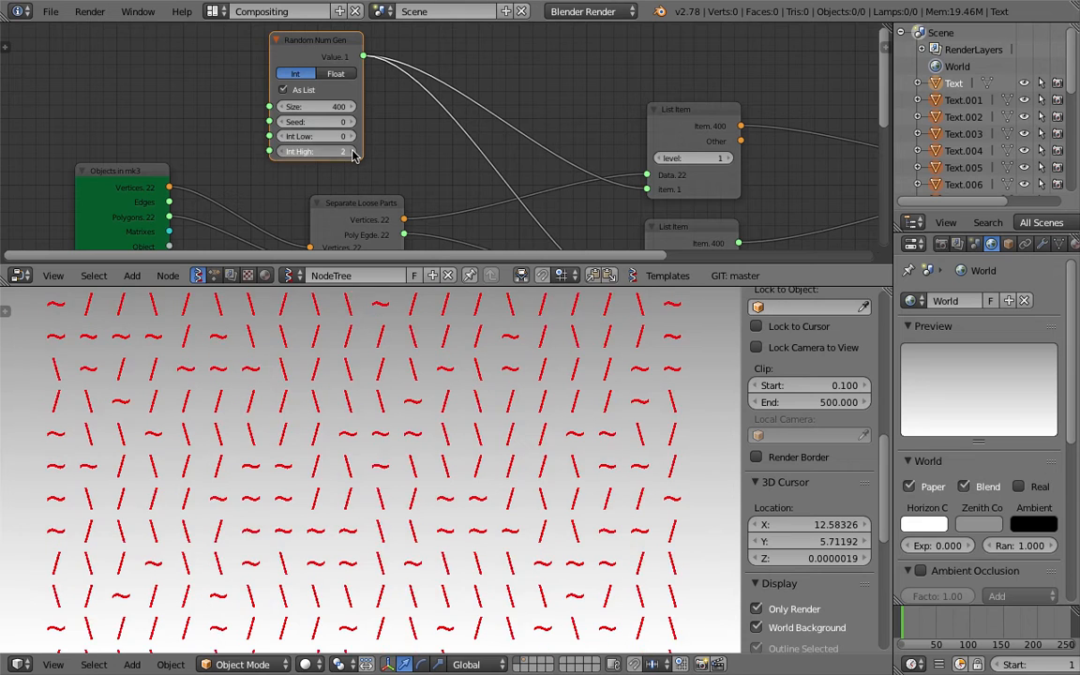
click(352, 153)
click(351, 153)
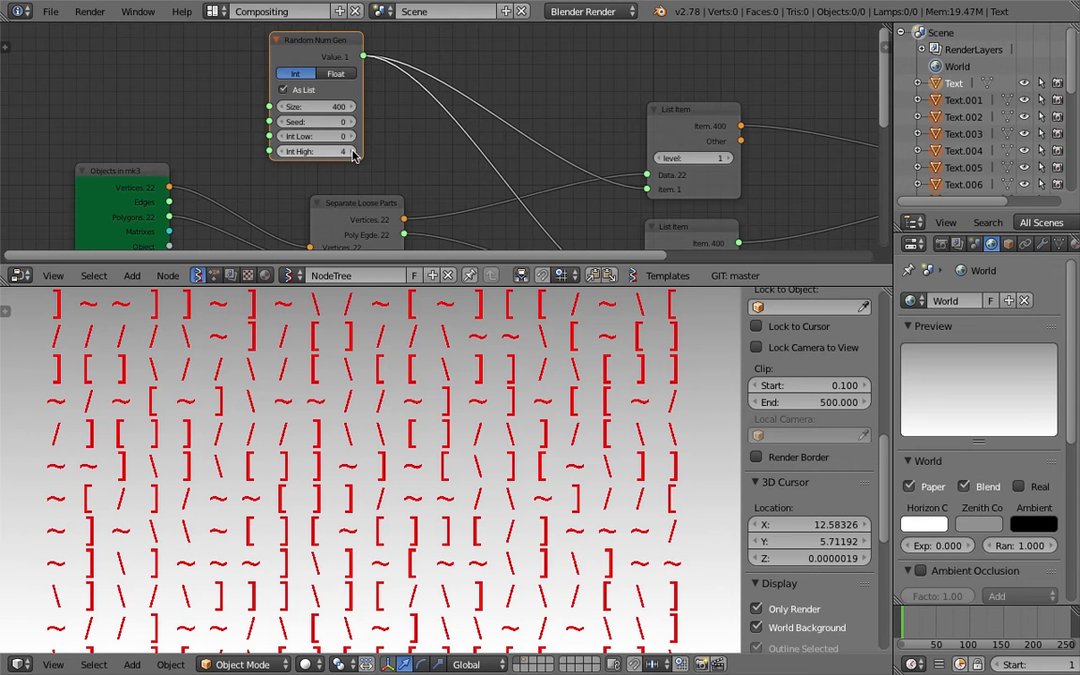
click(350, 154)
click(343, 154)
click(310, 151)
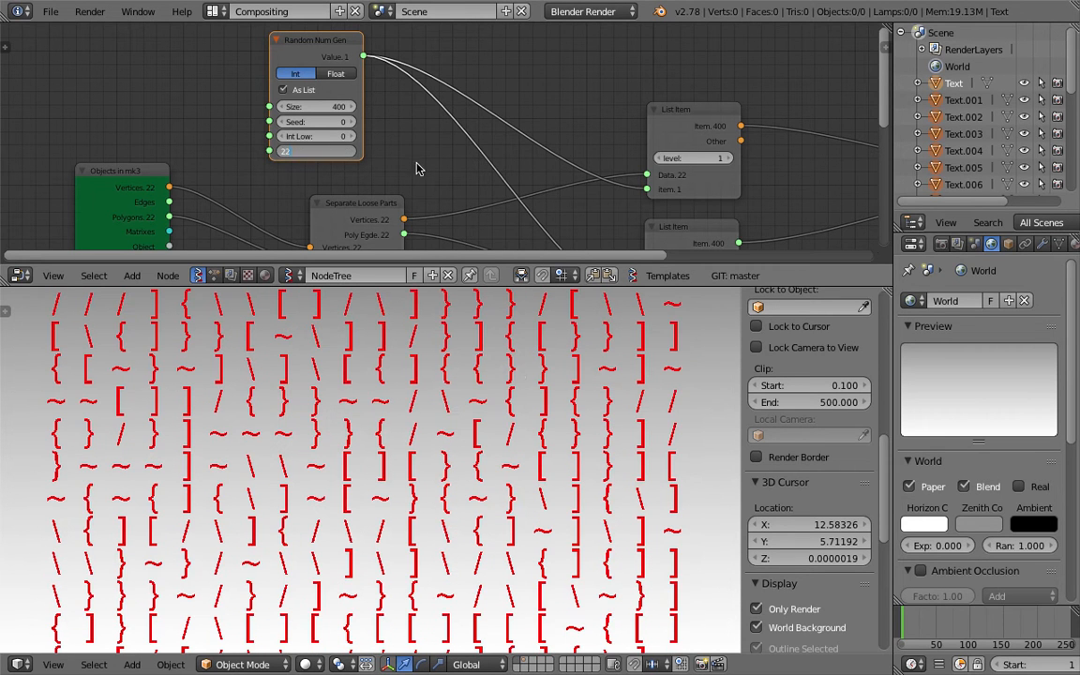
key(Return)
- Raise the random seed to reshuffle the glyphs and save the file
scroll(526, 451, down, 4)
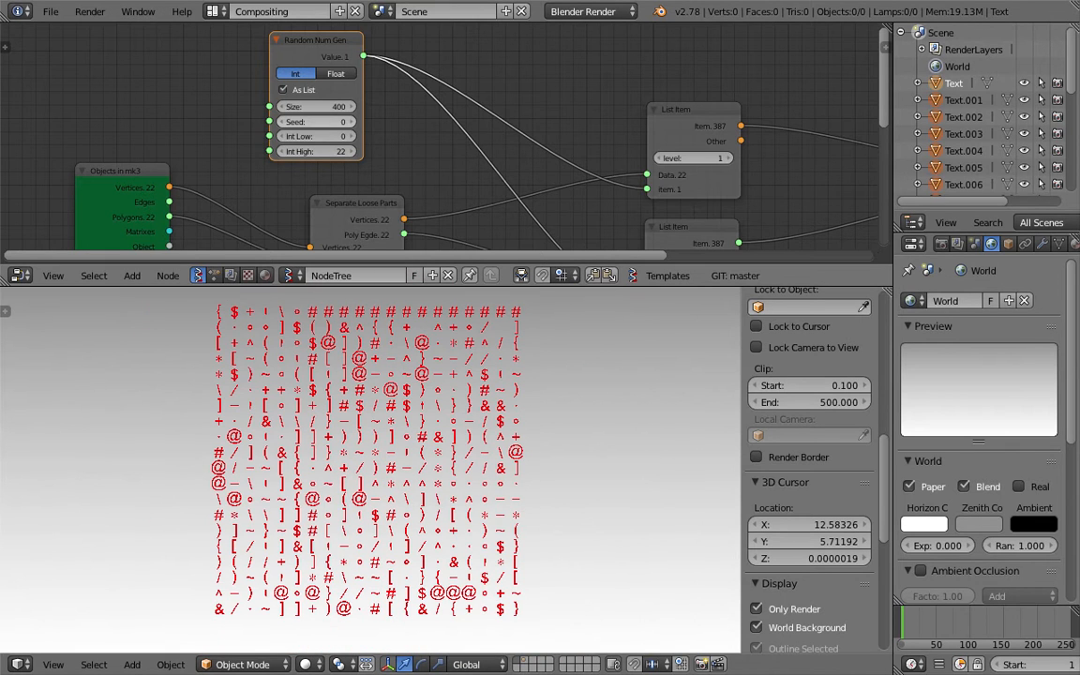
click(344, 122)
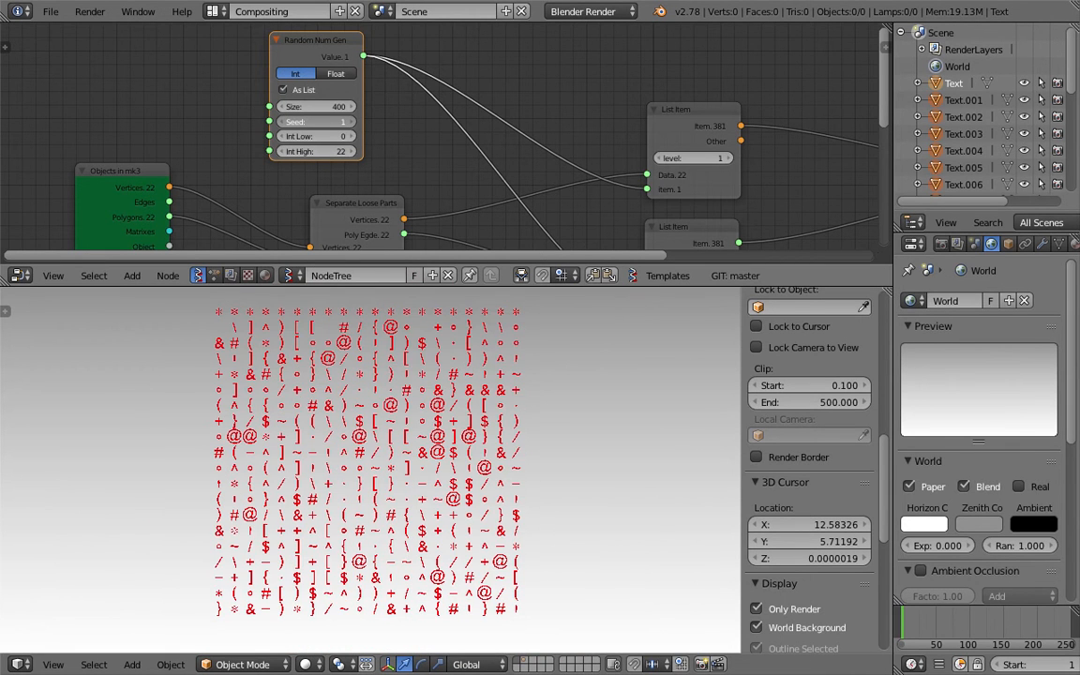
drag(343, 122, 383, 122)
shift+middle_drag(562, 451, 568, 467)
key(ctrl+s)
click(569, 463)
scroll(562, 459, up, 2)
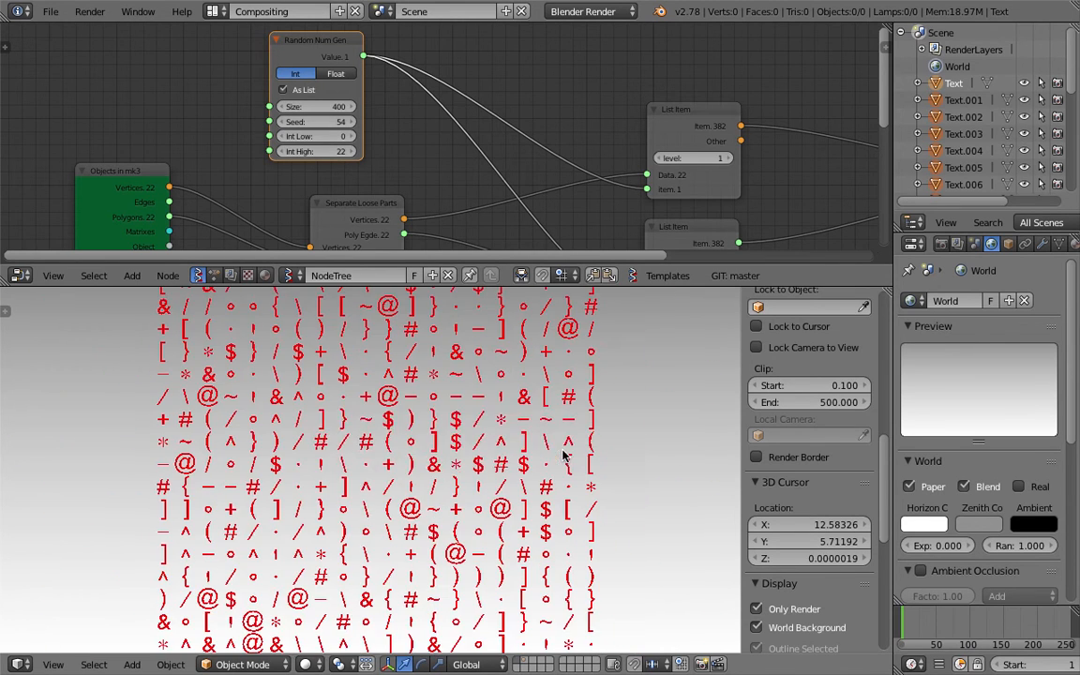
scroll(565, 463, down, 2)
key(ctrl+s)
click(566, 473)
- Enlarge the node editor, change the random seed to 96, and save the file
middle_drag(602, 251, 377, 170)
scroll(391, 111, down, 1)
drag(459, 287, 460, 330)
middle_drag(563, 268, 522, 84)
scroll(539, 204, up, 4)
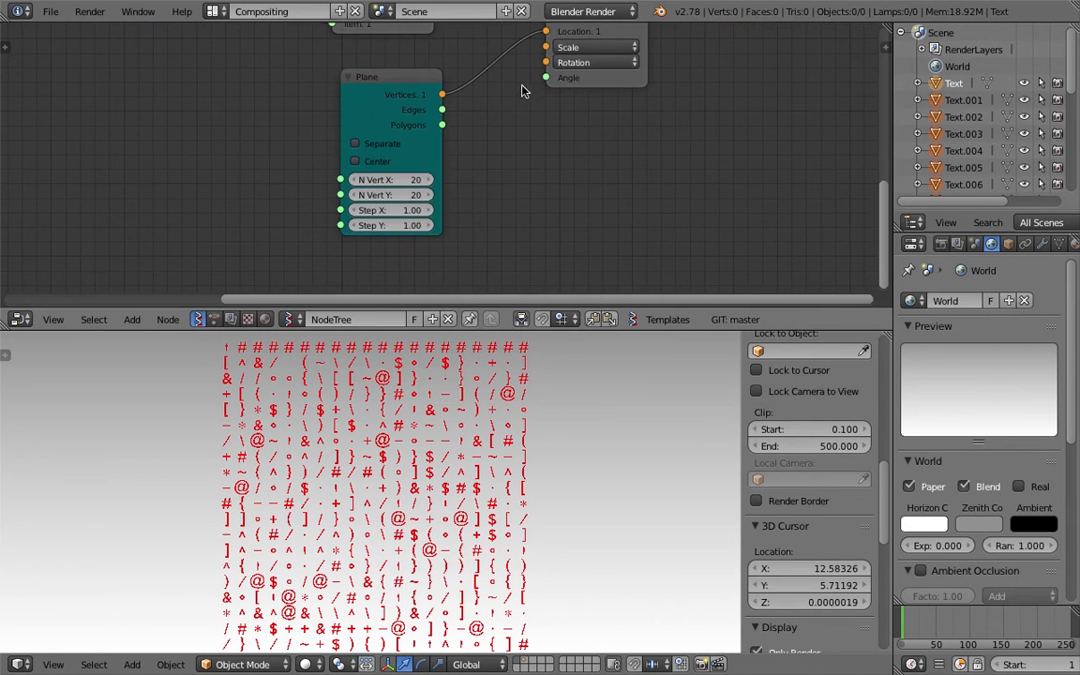
middle_drag(496, 121, 497, 161)
middle_drag(194, 71, 296, 245)
middle_drag(208, 119, 306, 223)
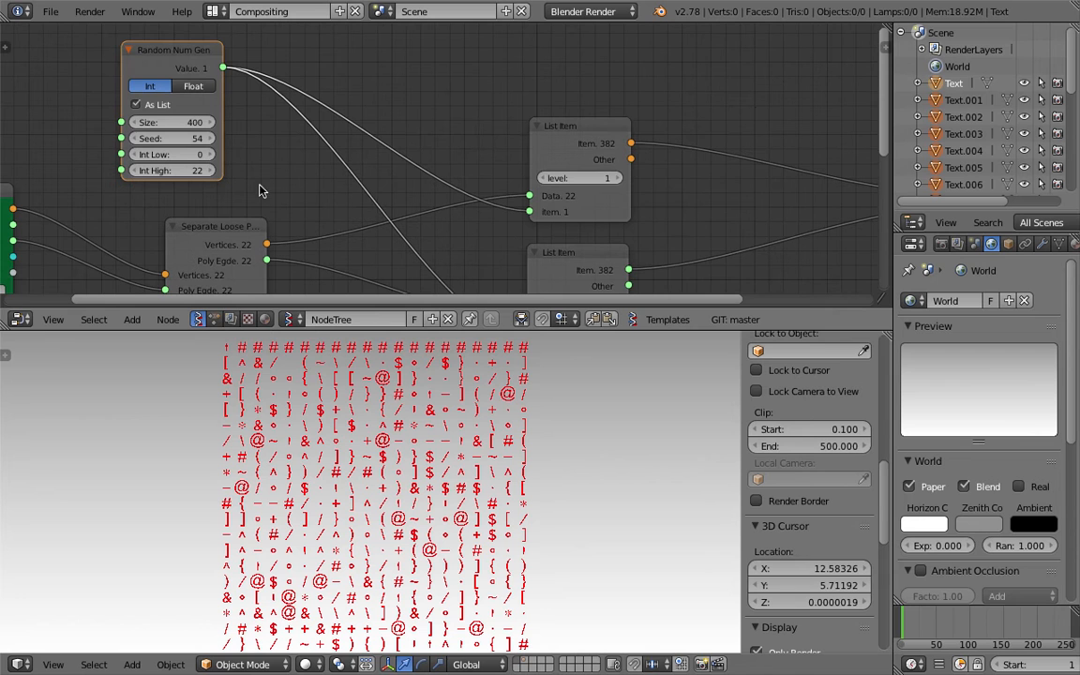
drag(194, 139, 235, 139)
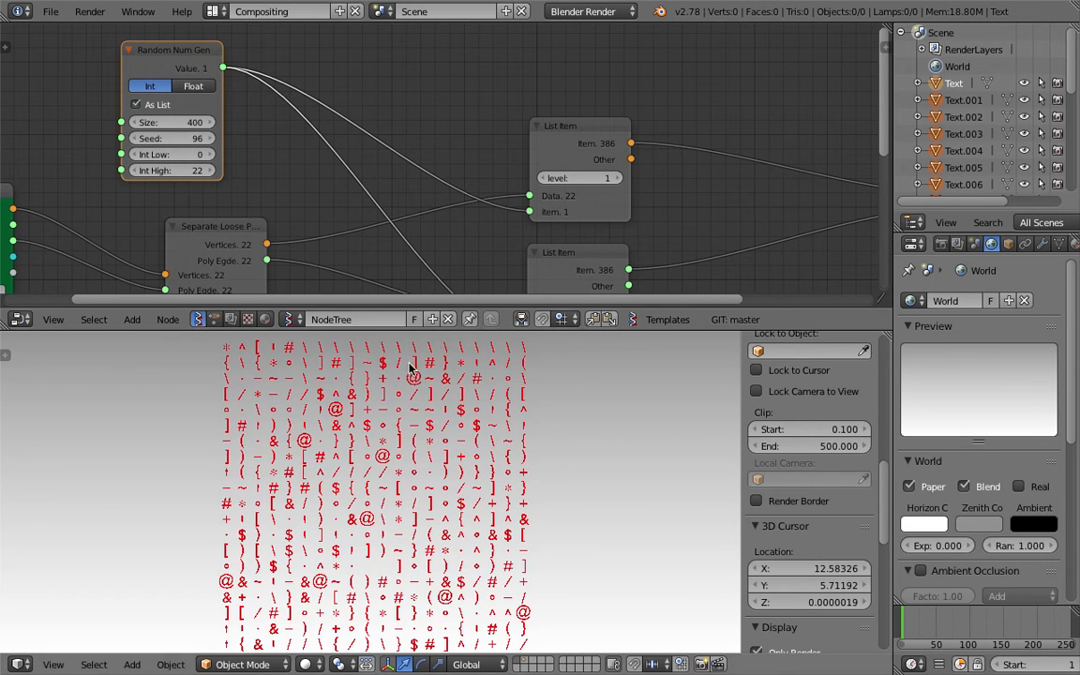
scroll(328, 412, up, 5)
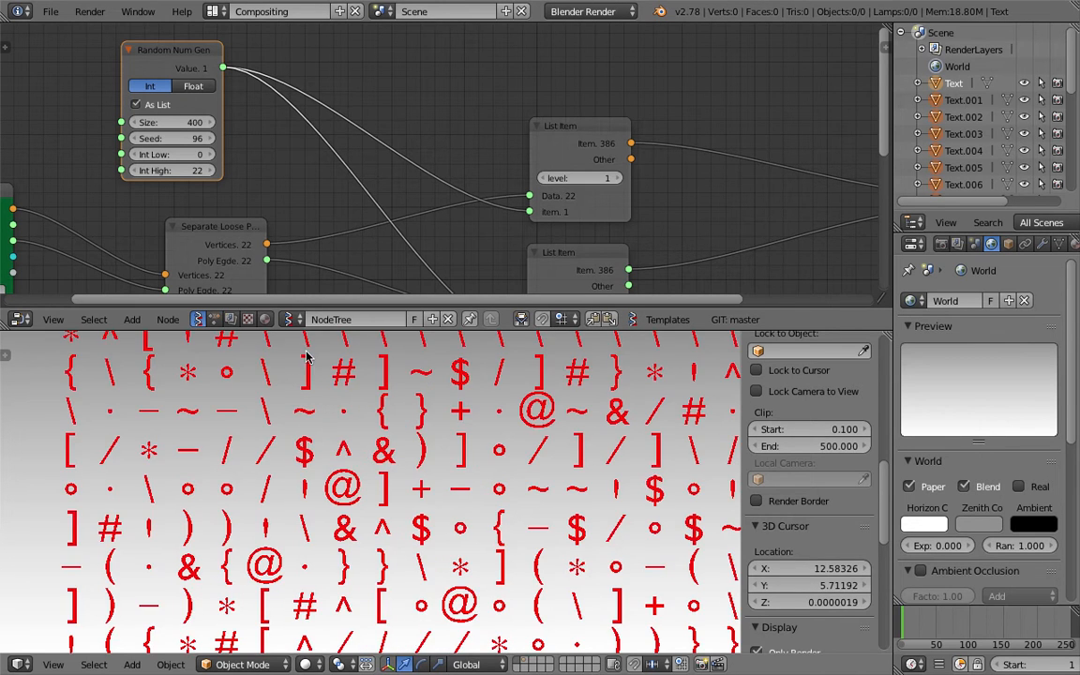
scroll(488, 431, down, 4)
key(ctrl+s)
click(447, 442)
- Set Int High to 21 and save the blend file through File > Save As
click(202, 171)
text(21)
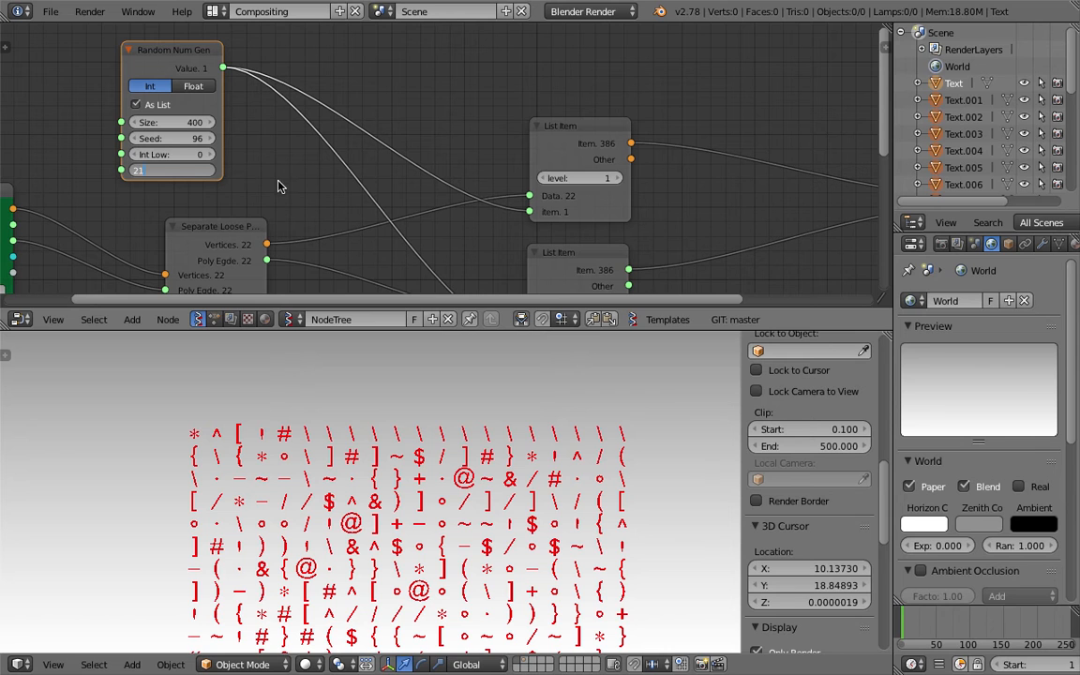
key(Return)
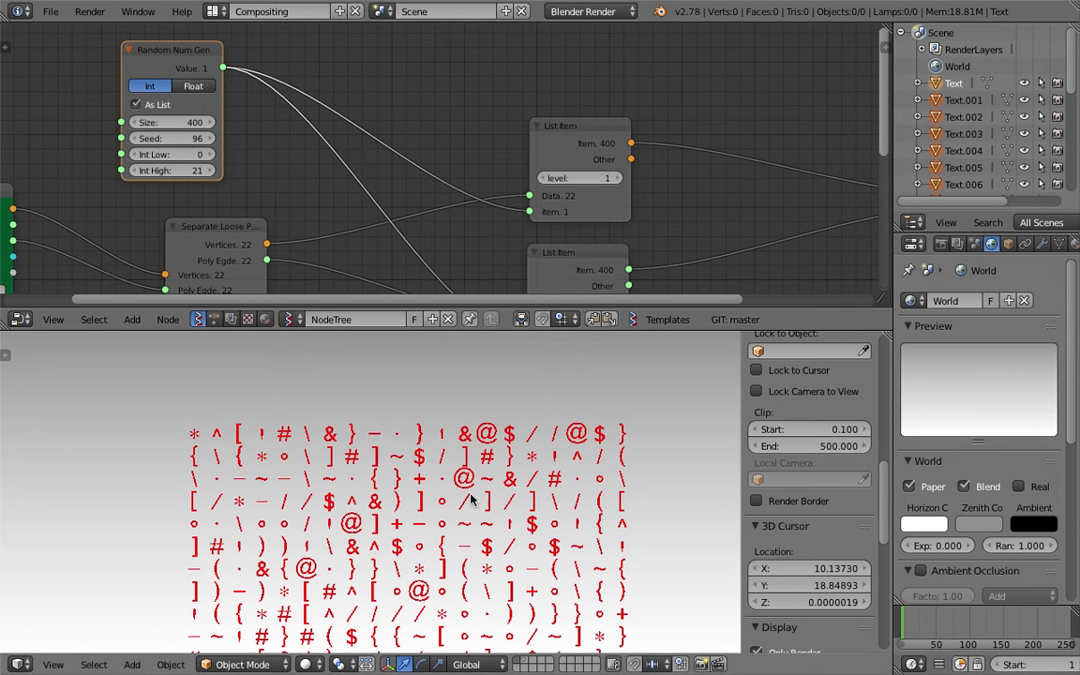
scroll(464, 497, down, 4)
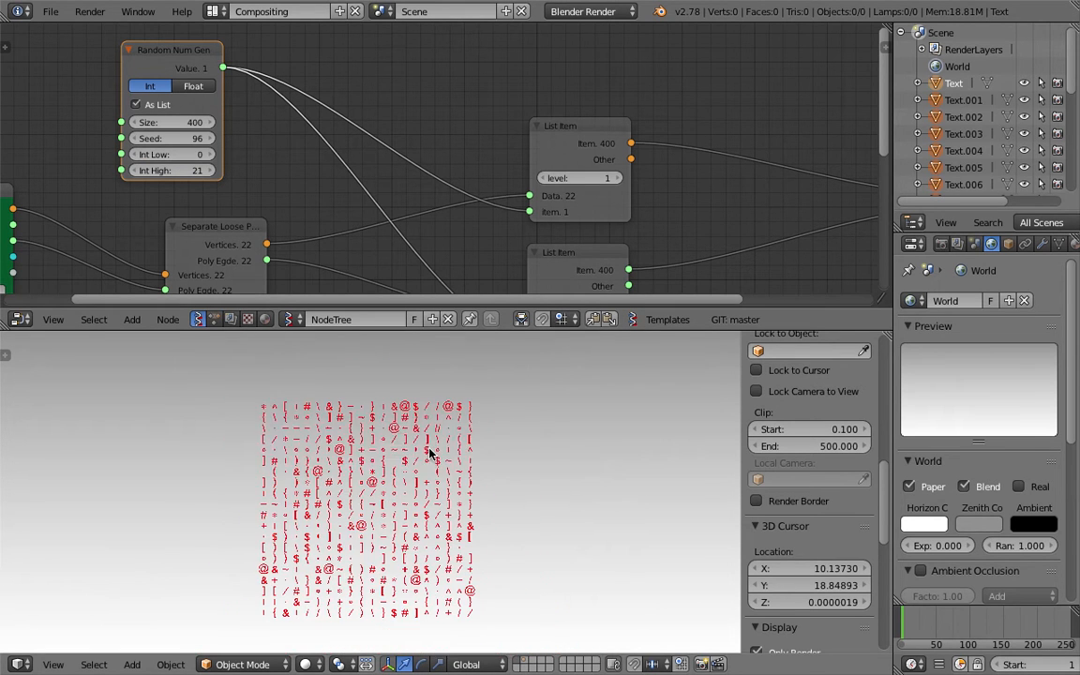
scroll(429, 453, up, 2)
click(49, 11)
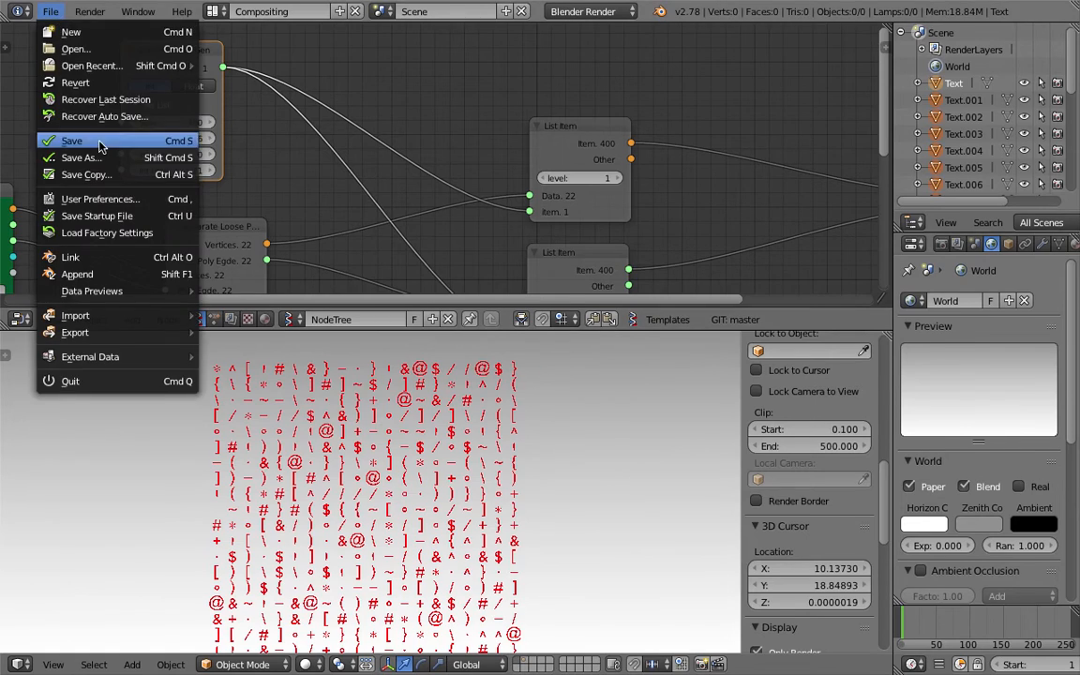
click(93, 158)
click(1021, 52)
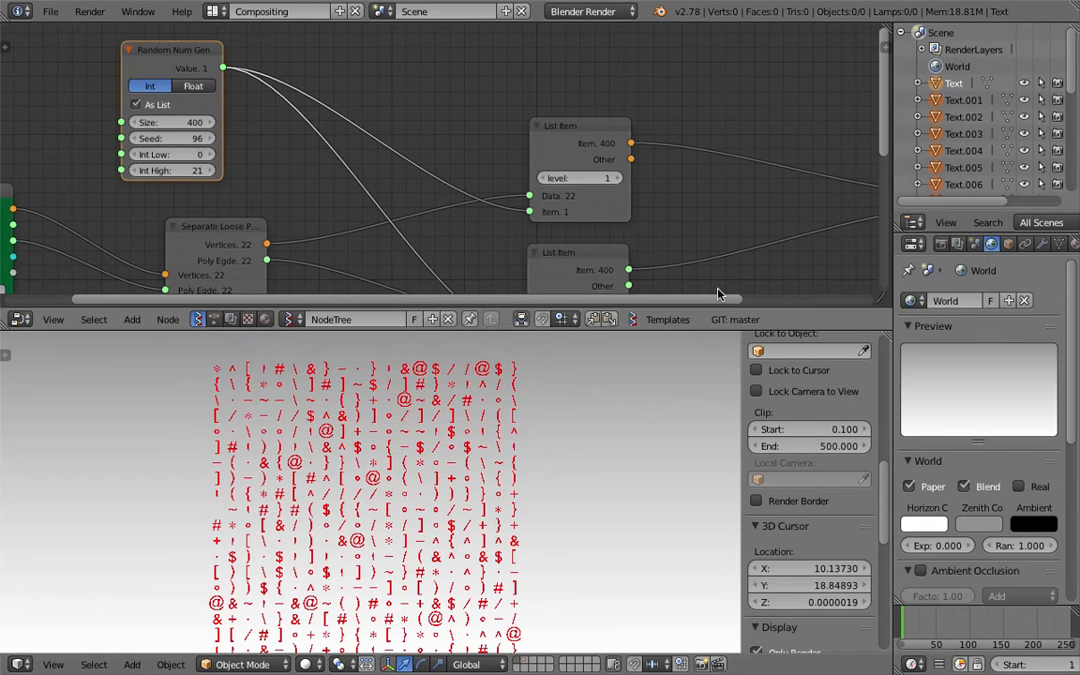
- Resize the editor areas and move the Objects in and Plane nodes to the left
drag(711, 327, 694, 247)
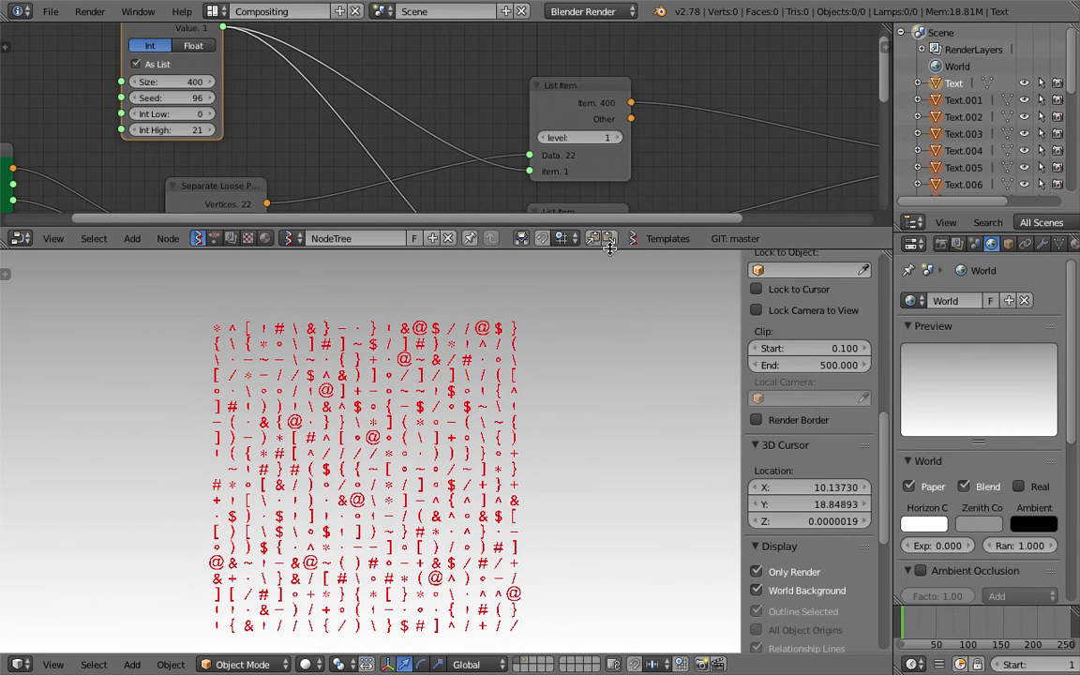
drag(548, 228, 525, 350)
scroll(471, 253, down, 2)
middle_drag(439, 231, 448, 198)
drag(129, 167, 61, 146)
middle_drag(173, 202, 174, 157)
middle_drag(343, 200, 292, 151)
drag(470, 215, 260, 248)
- Add a Vector Turbulence node and connect the Plane vertices into it
key(shift+a)
click(445, 257)
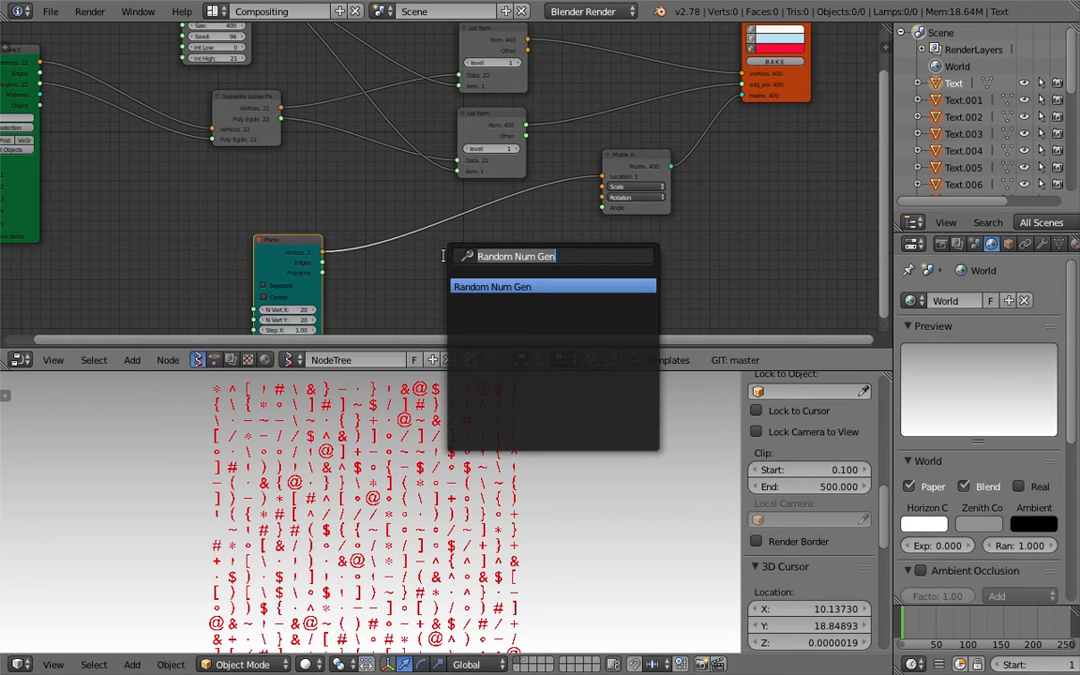
text(vector)
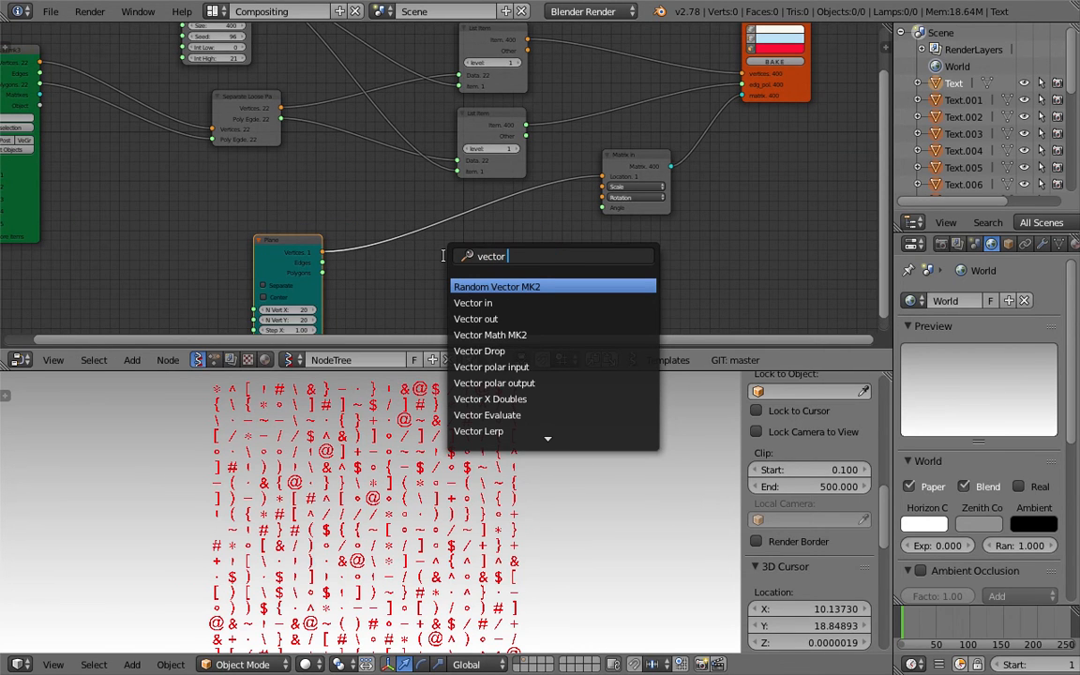
text( n)
key(BackSpace)
text(t)
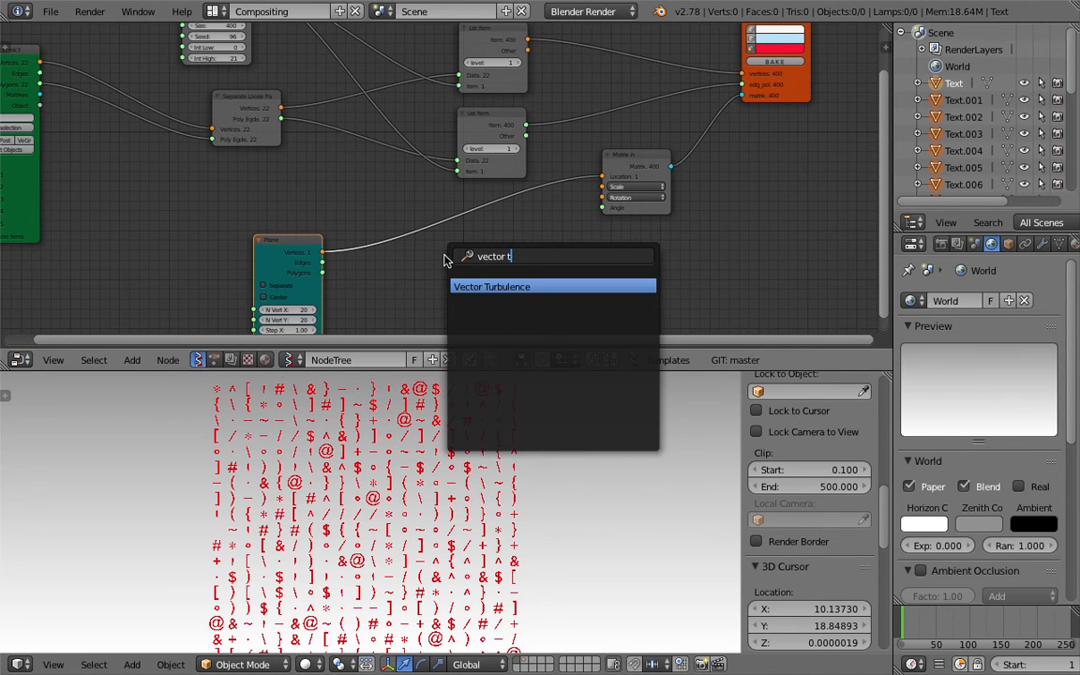
key(Return)
click(483, 272)
drag(321, 236, 475, 285)
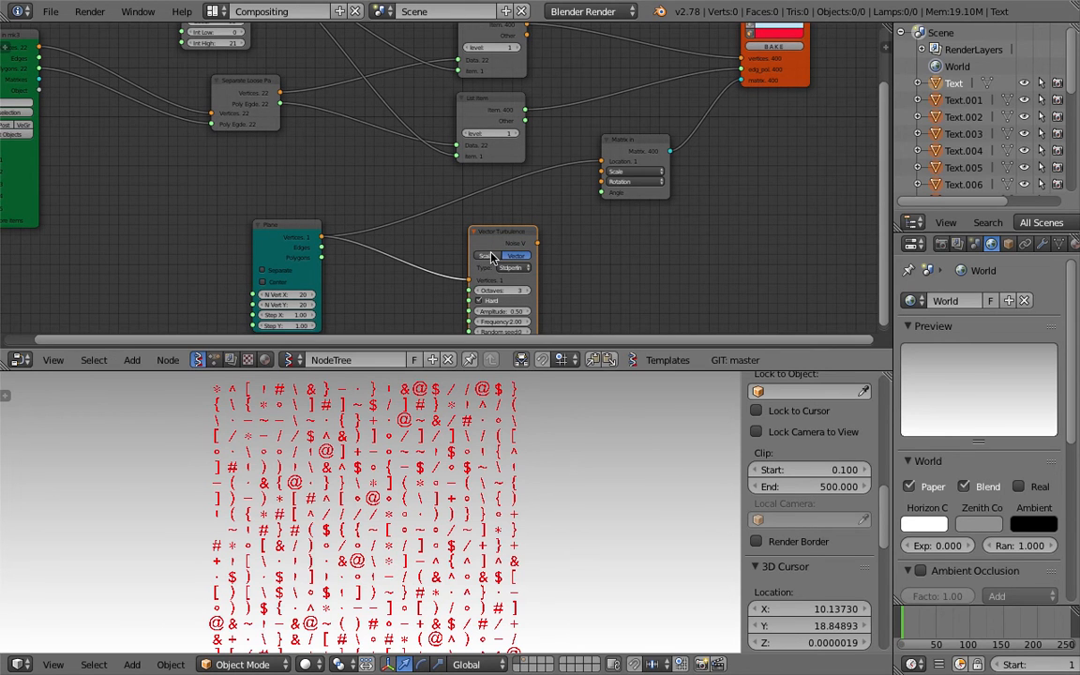
- Add a Map Range node fed by the turbulence noise, with New Max 21
key(space)
text(map)
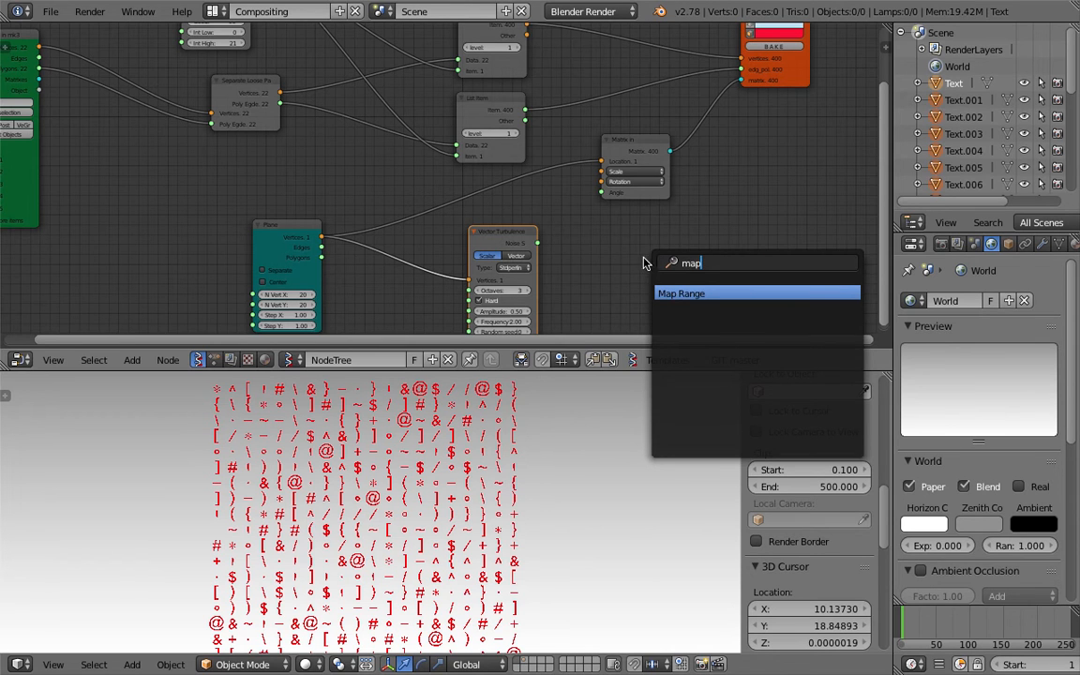
key(Return)
click(643, 263)
drag(536, 242, 623, 281)
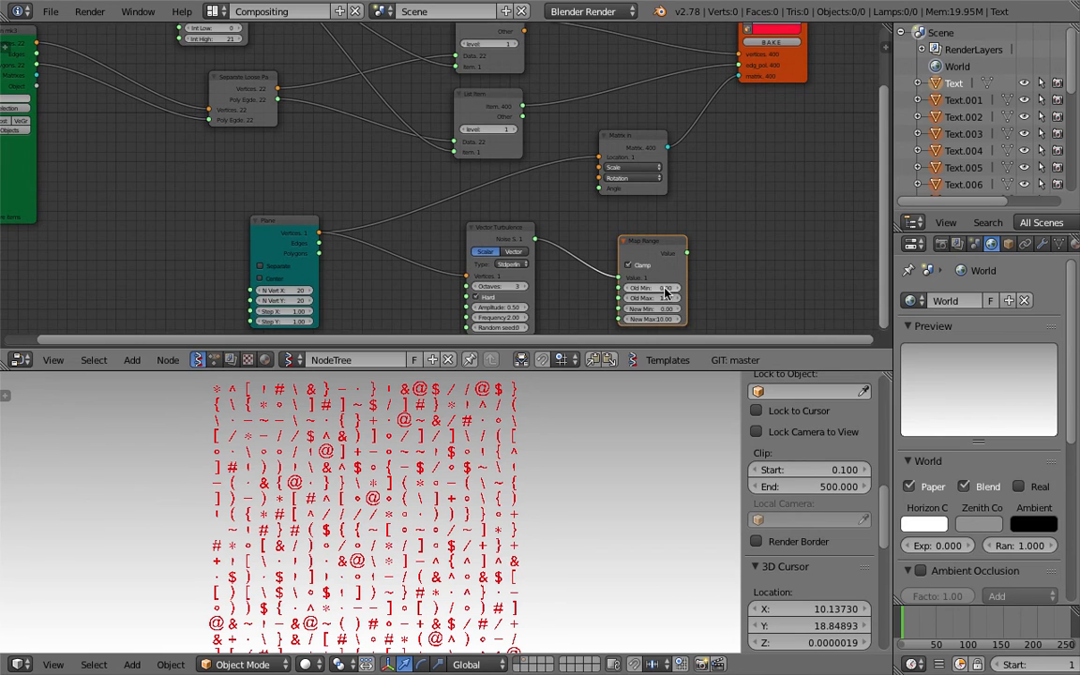
click(656, 319)
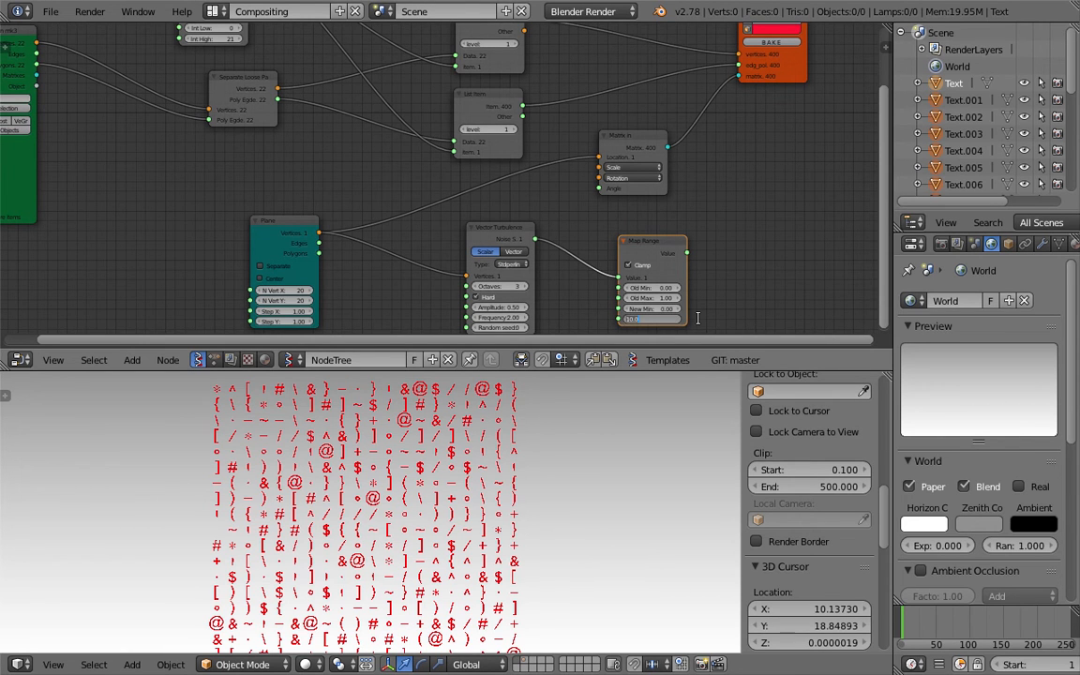
text(21)
key(Return)
- Link the Map Range output to the item inputs of both List Item nodes
scroll(699, 271, down, 3)
middle_drag(691, 259, 659, 309)
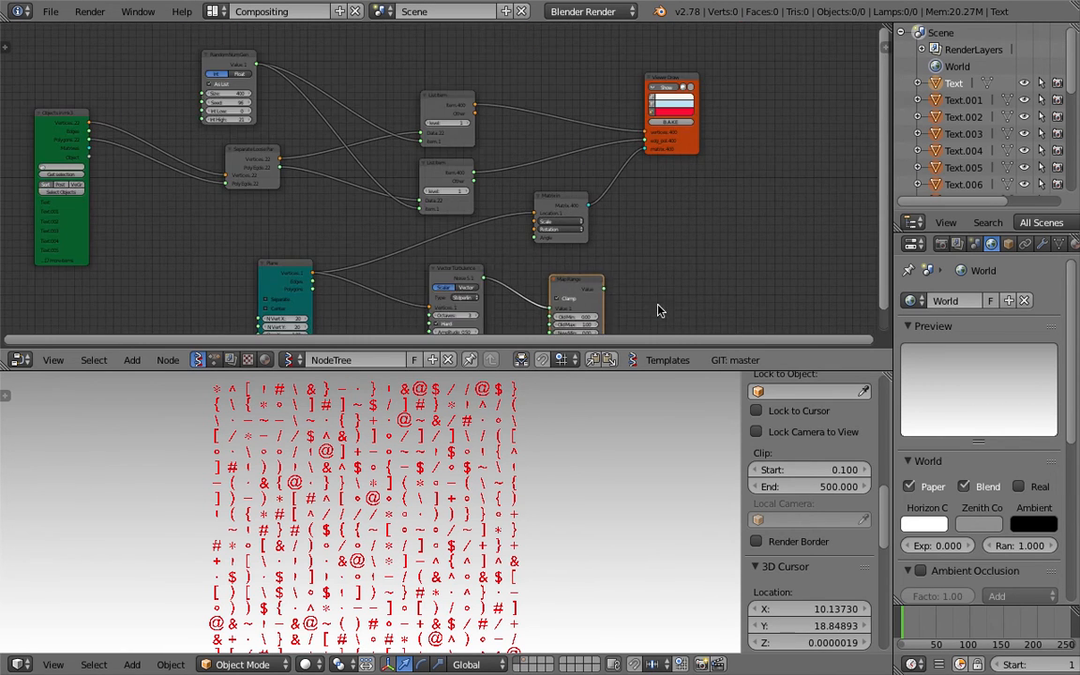
drag(609, 294, 422, 124)
drag(606, 288, 422, 209)
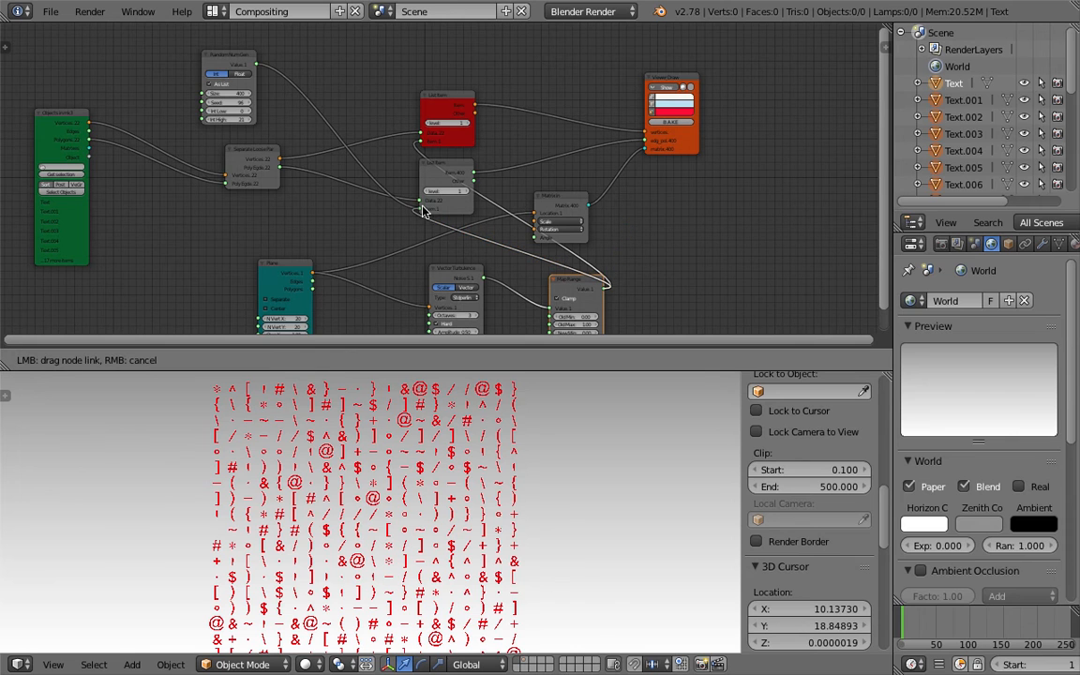
drag(497, 172, 469, 134)
- Move Viewer Draw right with Matrix beneath it, and check the Terminal for errors
middle_drag(829, 258, 634, 257)
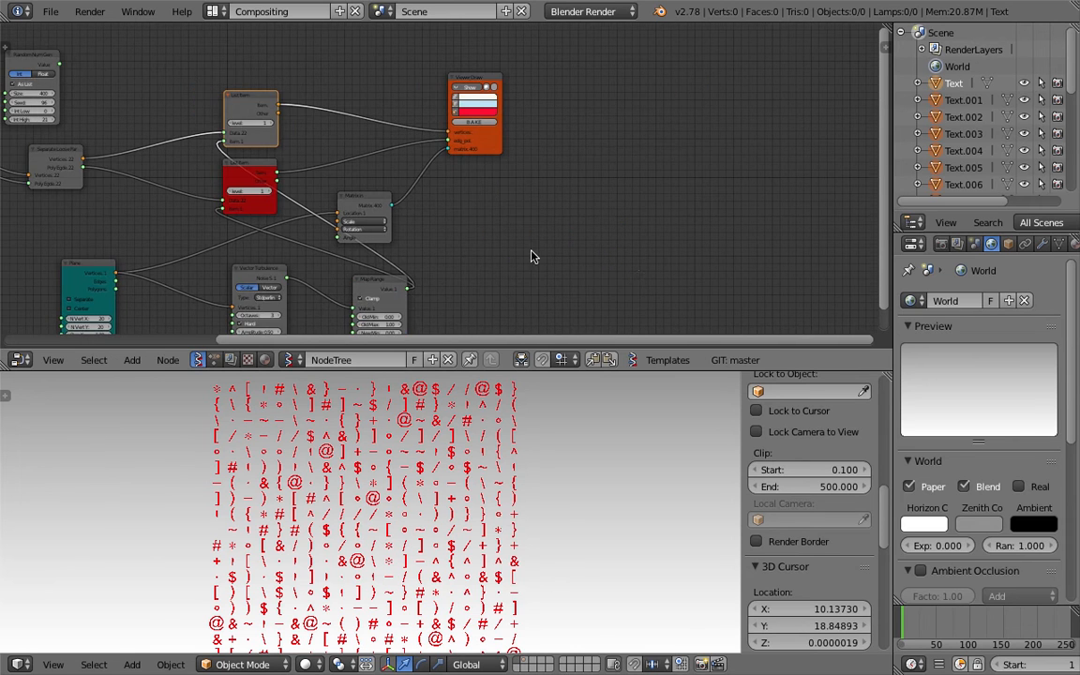
middle_drag(527, 250, 597, 245)
drag(571, 145, 771, 143)
drag(448, 198, 751, 162)
scroll(553, 270, up, 1)
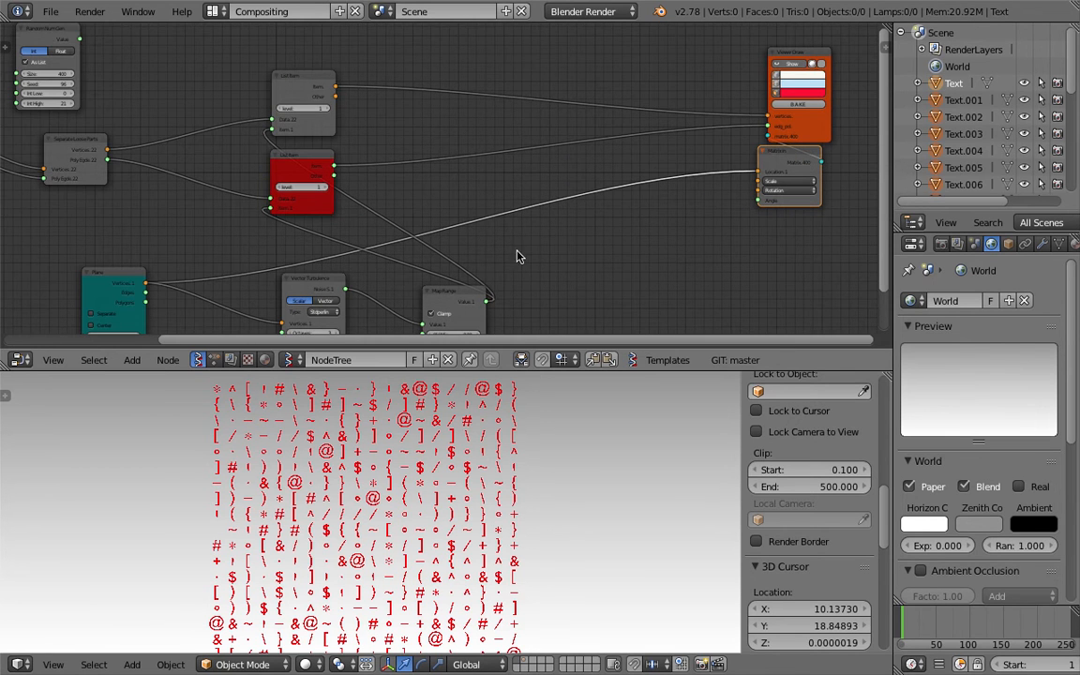
key(ctrl+Left)
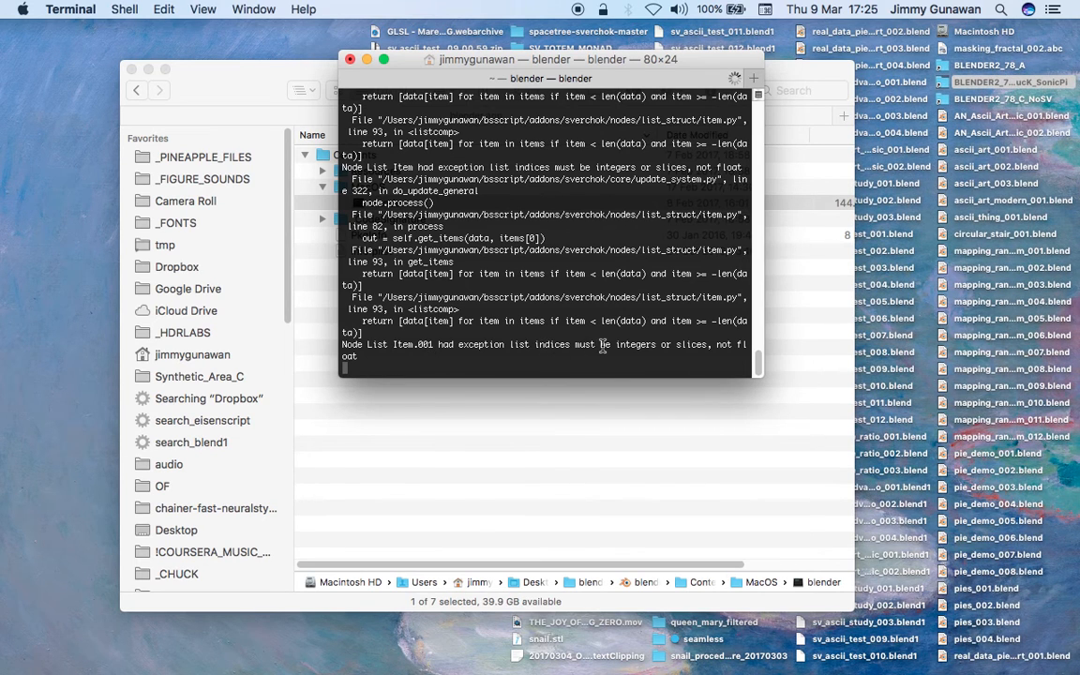
key(ctrl+Right)
key(shift+a)
- Insert a Float to Int node between Map Range and the List Item inputs
click(562, 240)
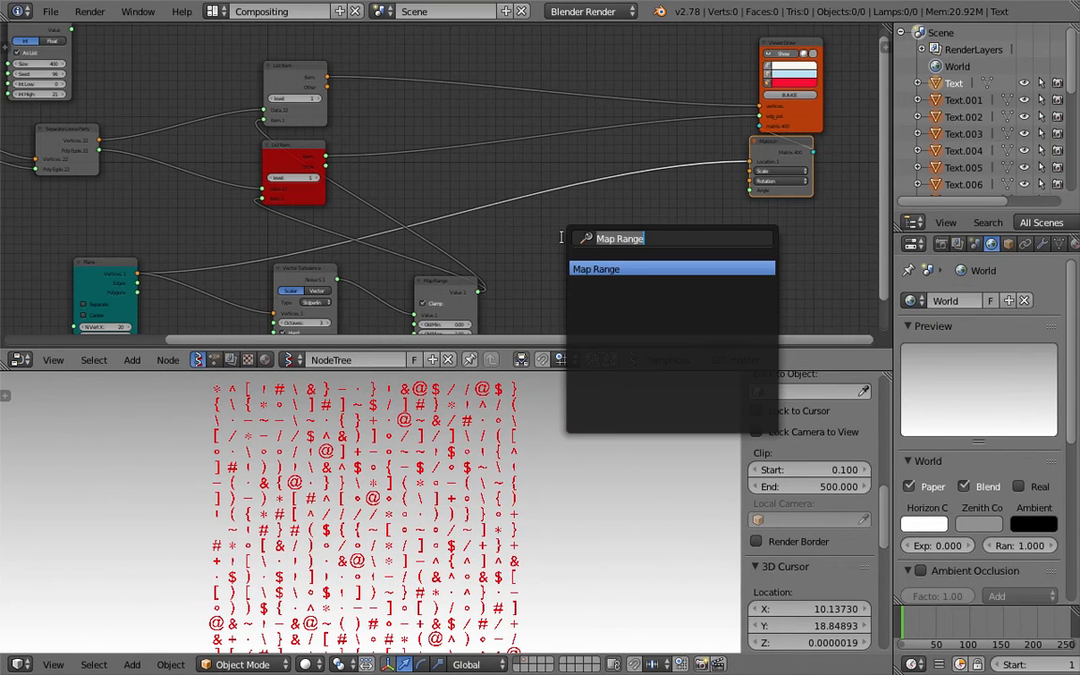
text(flo)
key(Down)
key(Down)
key(Return)
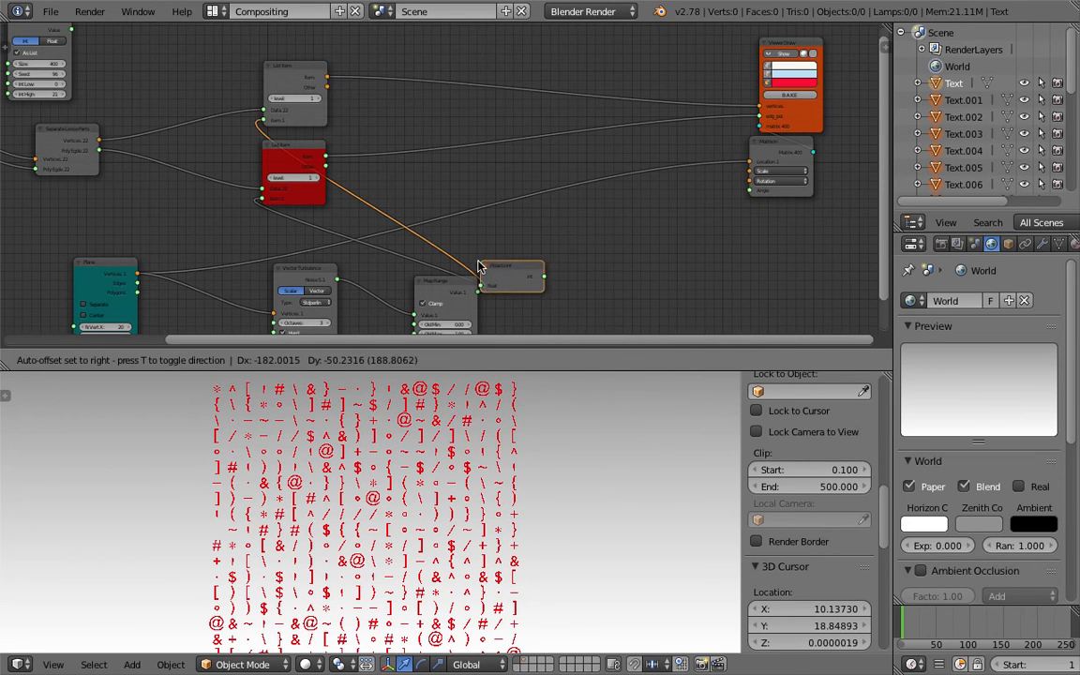
click(477, 267)
drag(579, 284, 315, 71)
middle_drag(479, 273, 478, 170)
scroll(478, 182, up, 2)
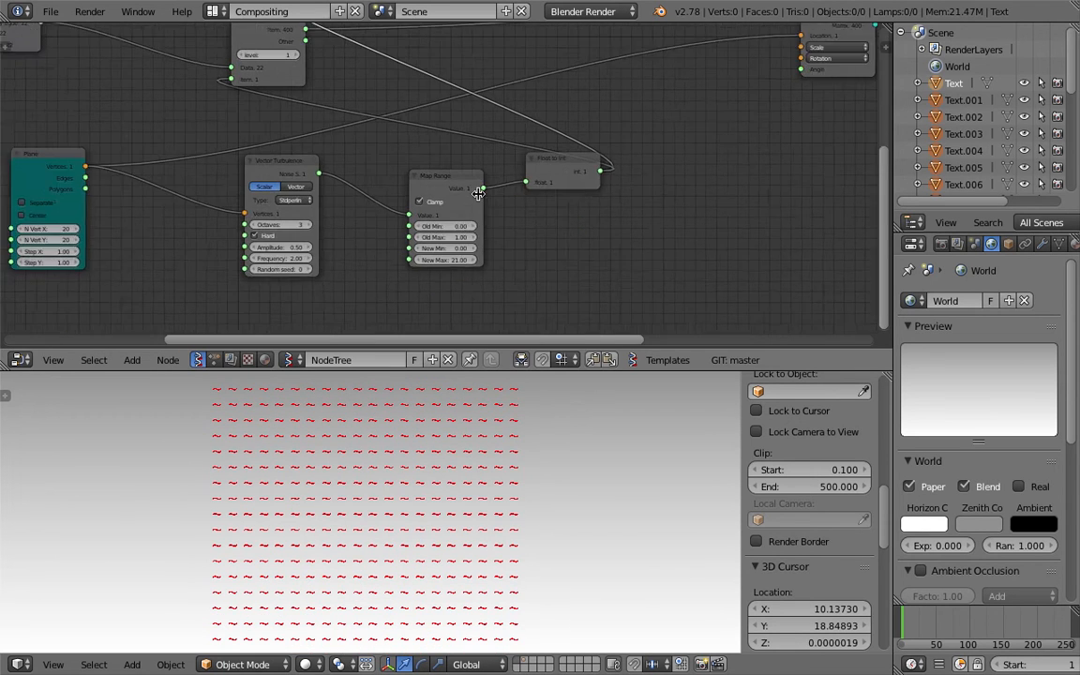
- Turn off Map Range clamping and set its old minimum to -1
click(431, 206)
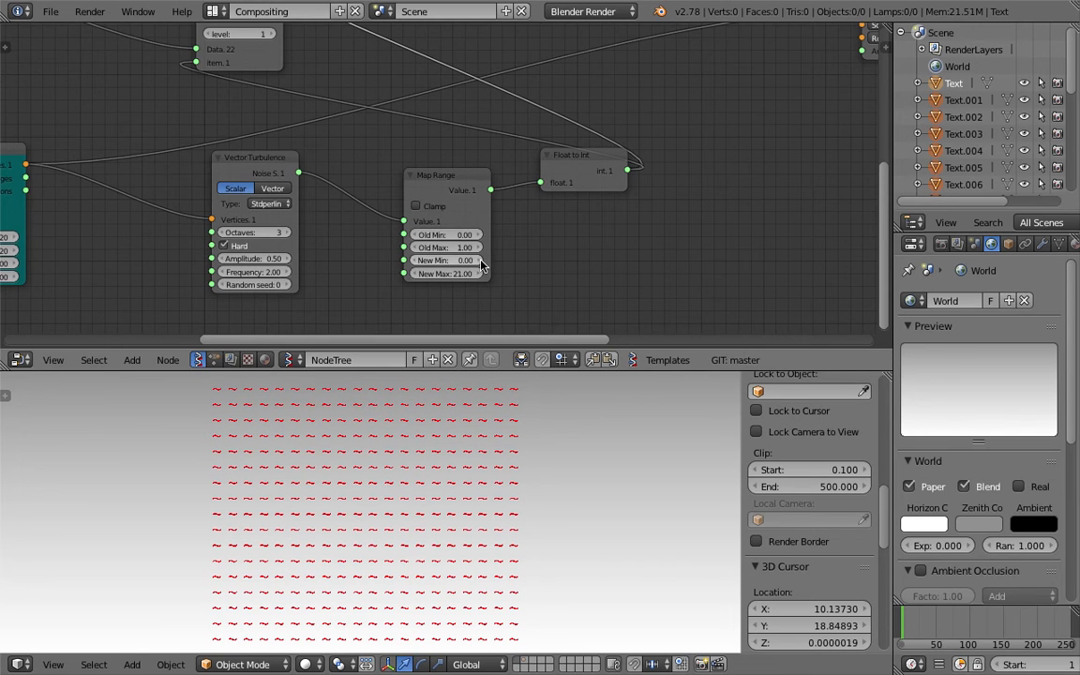
click(459, 234)
text(-)
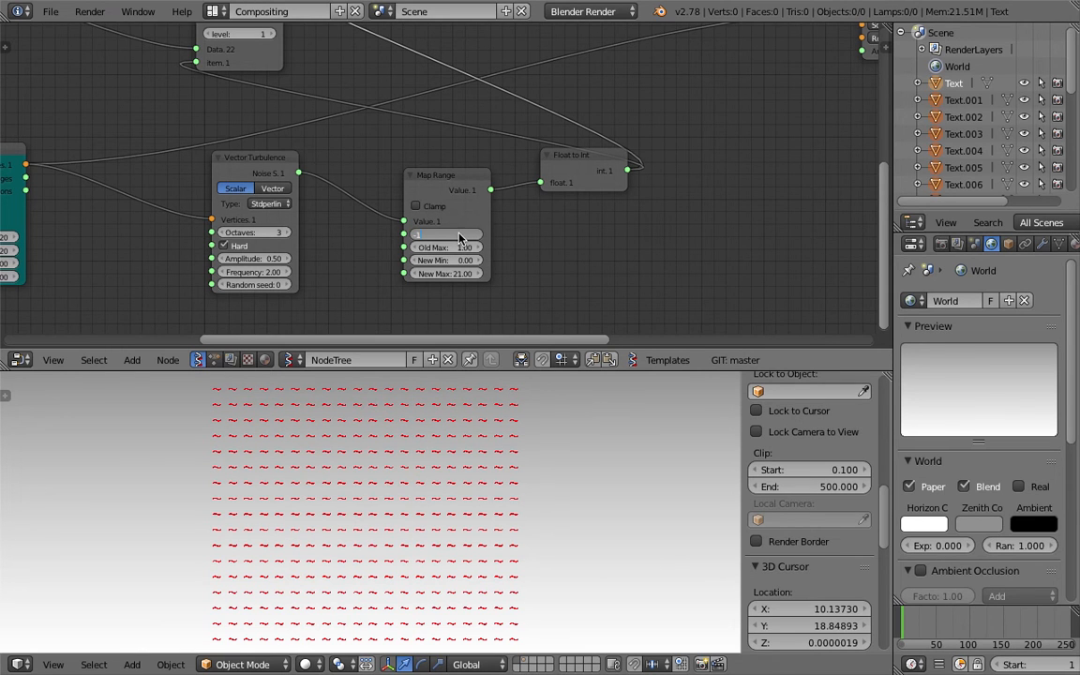
text(1)
key(Return)
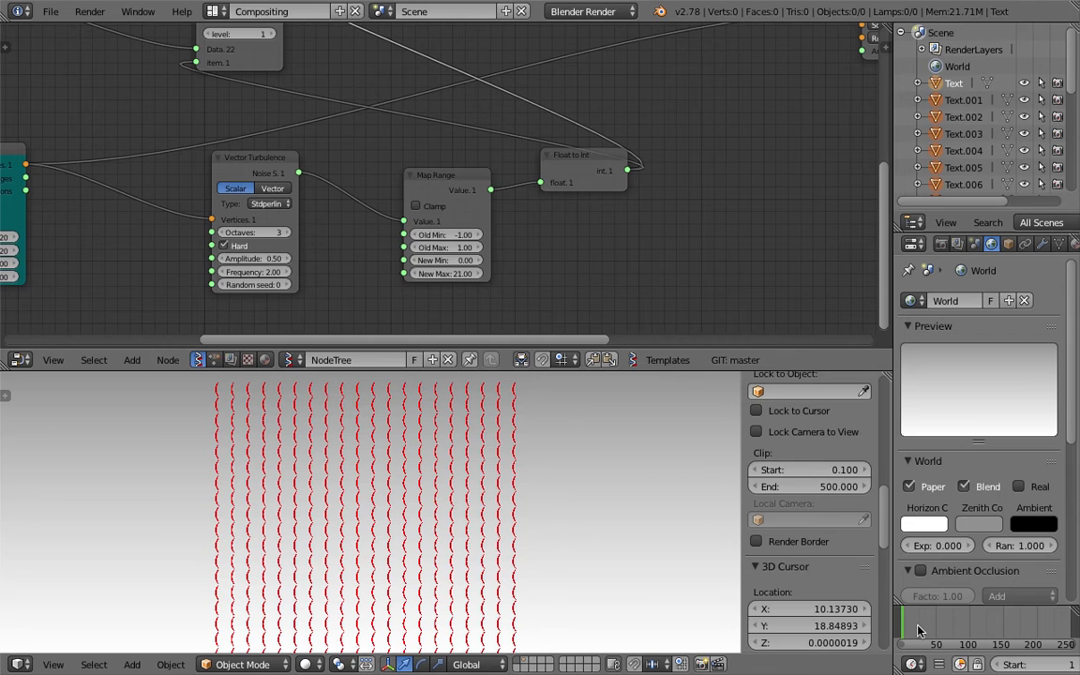
ctrl+scroll(385, 224, left, 5)
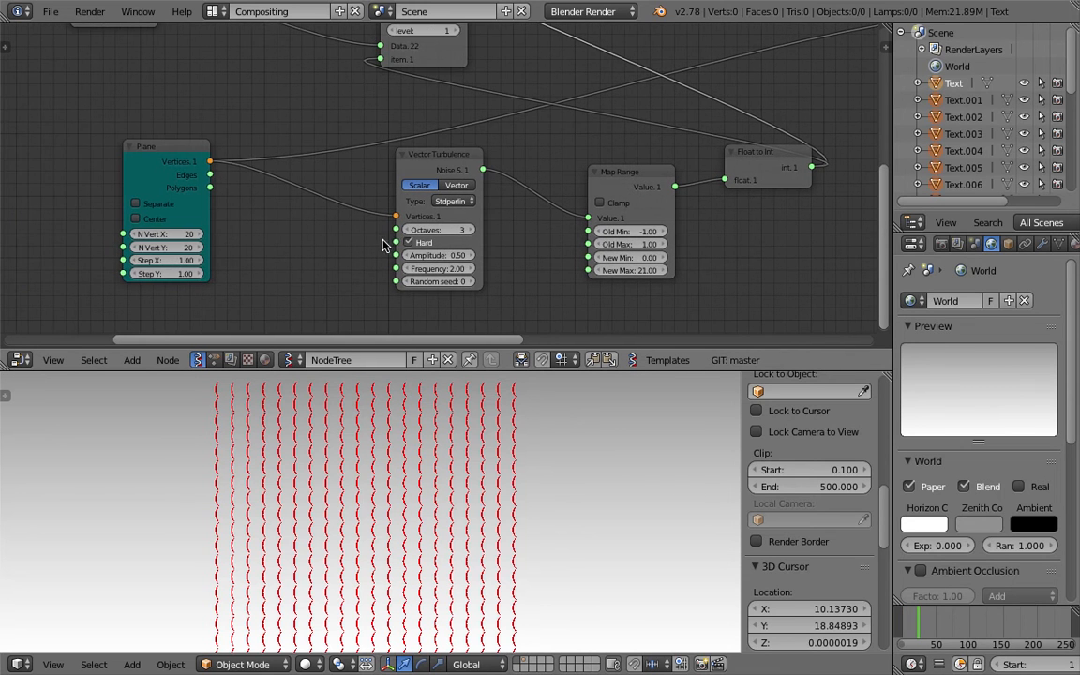
- Set the Vector Turbulence amplitude to 5 and frequency to 1
click(438, 253)
text(2)
key(Return)
click(455, 255)
text(5)
key(Return)
click(457, 267)
text(1)
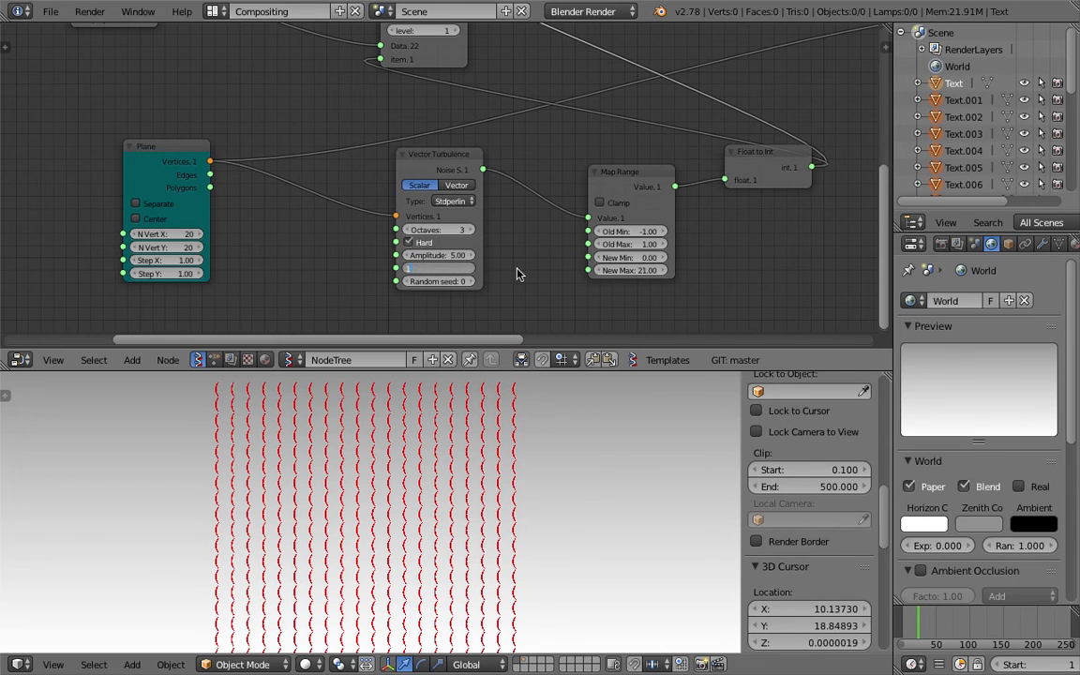
key(Return)
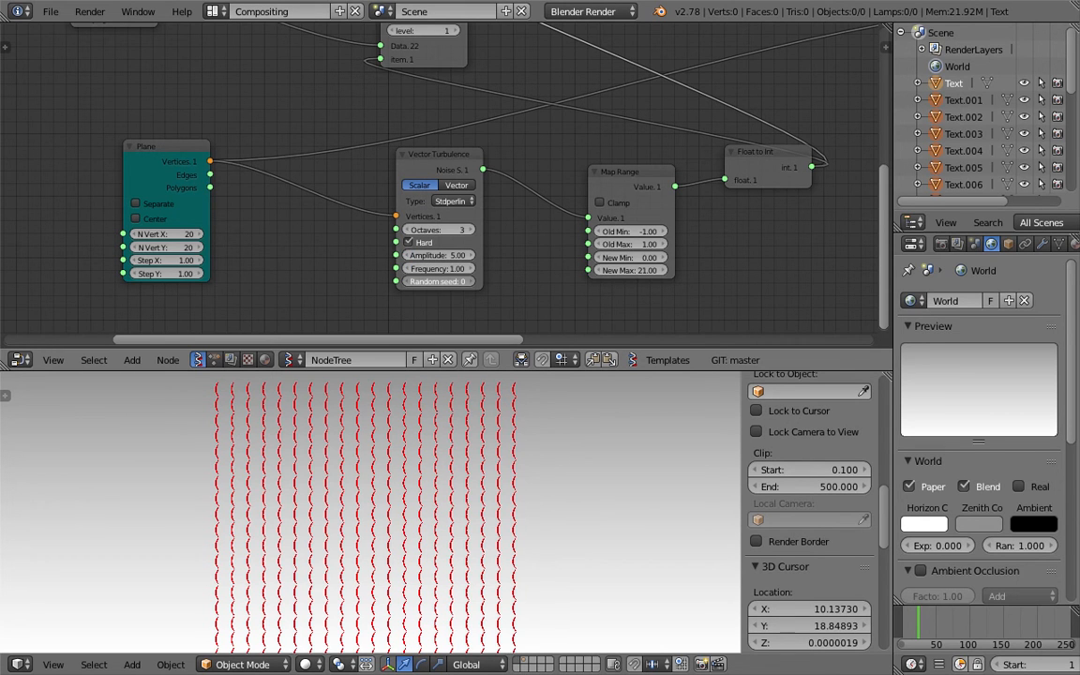
- Raise the noise random seed to 37 and try a Plane step size of 0.2
drag(453, 281, 466, 282)
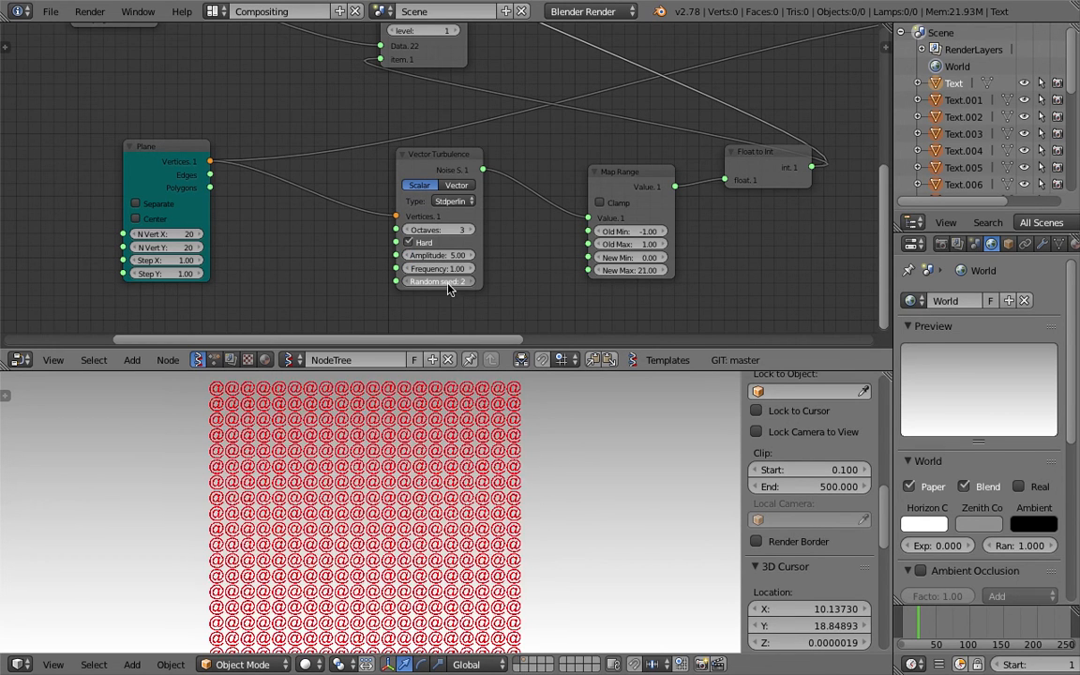
drag(429, 170, 415, 191)
key(Return)
shift+middle_drag(326, 620, 413, 485)
scroll(387, 513, up, 2)
scroll(414, 486, up, 2)
scroll(415, 490, up, 3)
scroll(414, 491, down, 3)
- Restore the Plane Step X and Step Y to 1
drag(186, 261, 185, 272)
text(1)
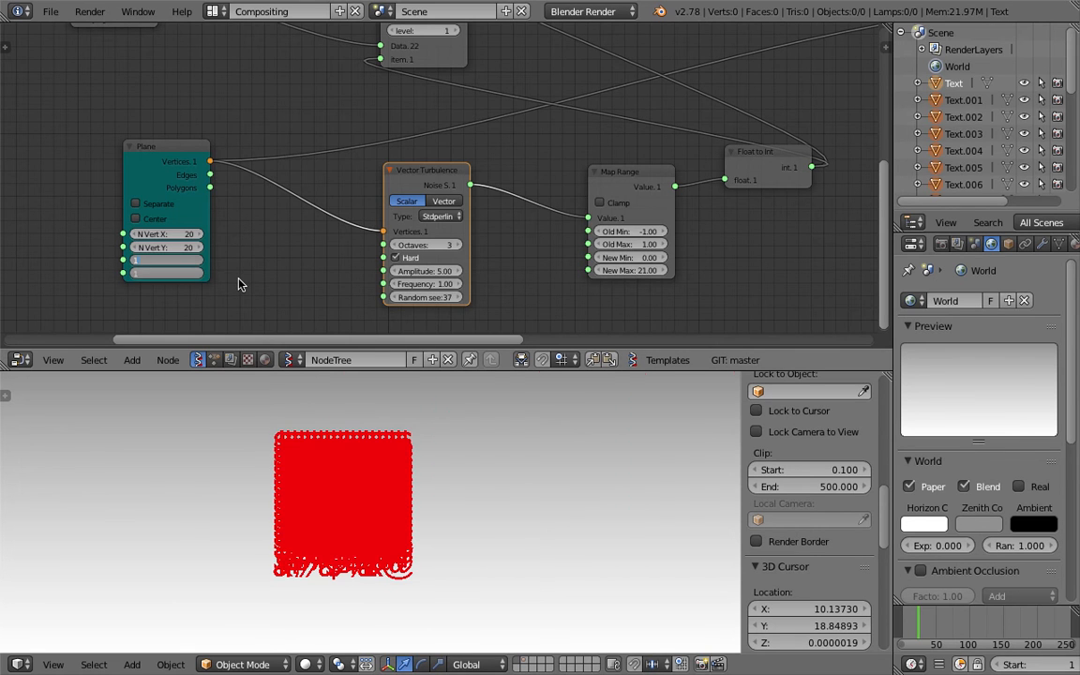
key(Return)
- Search the Add menu for the 'vector ma' node
key(shift+a)
click(253, 264)
text(vector ma)
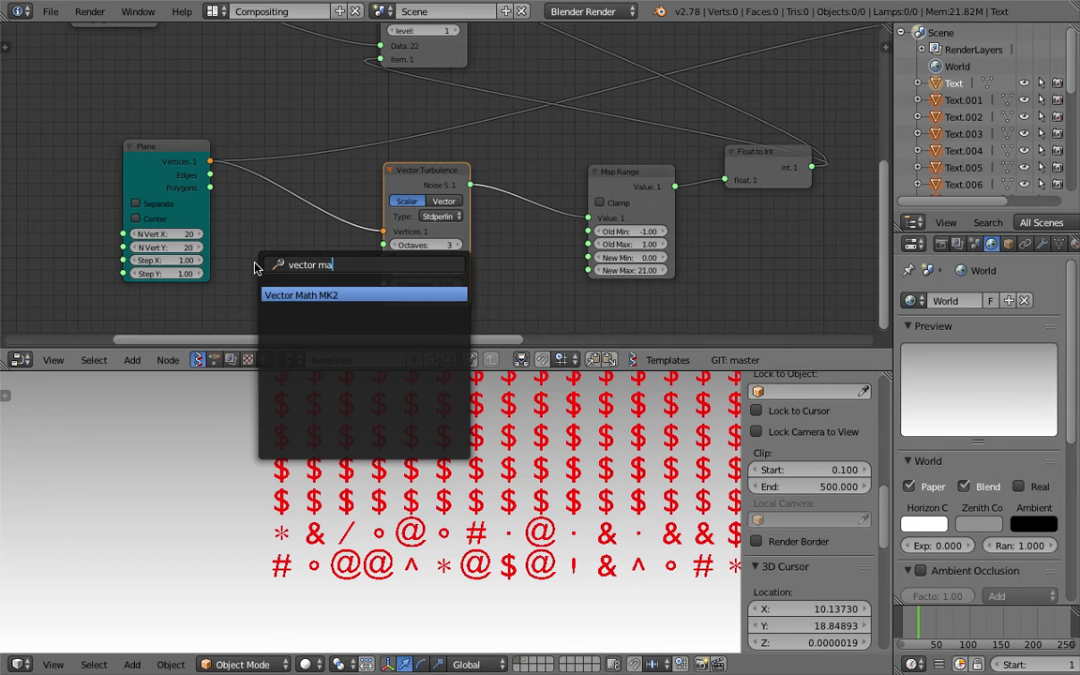
- Drop a Vector Math MK2 node on the Plane–Turbulence link, set to Multiply Scalar 0.20
key(Return)
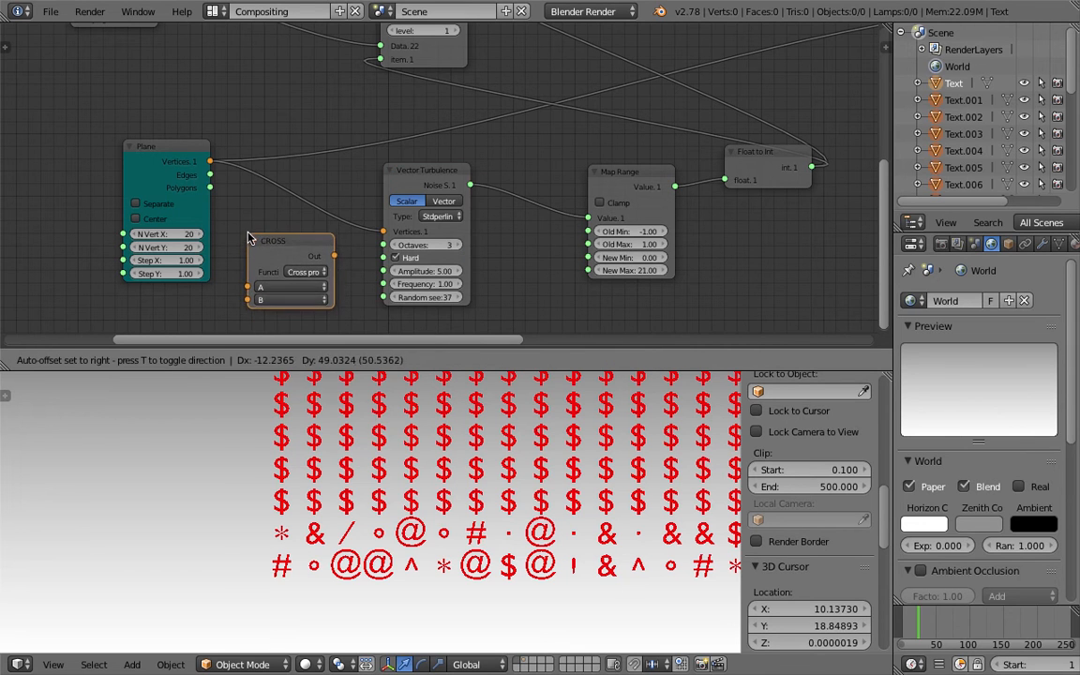
click(269, 210)
click(328, 242)
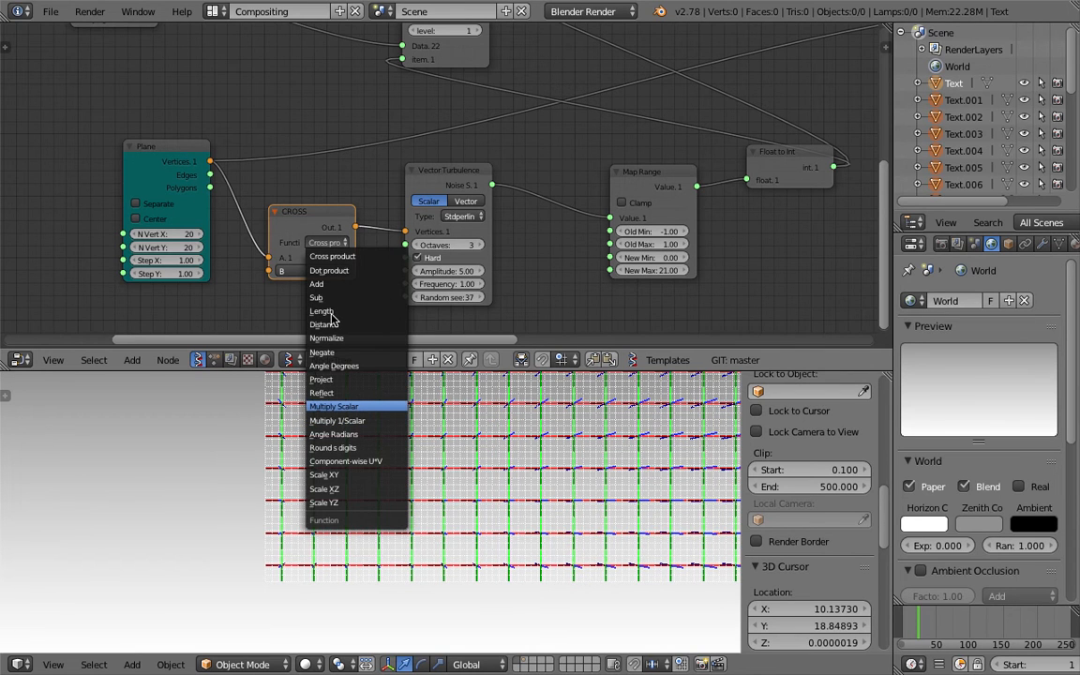
click(334, 407)
click(312, 272)
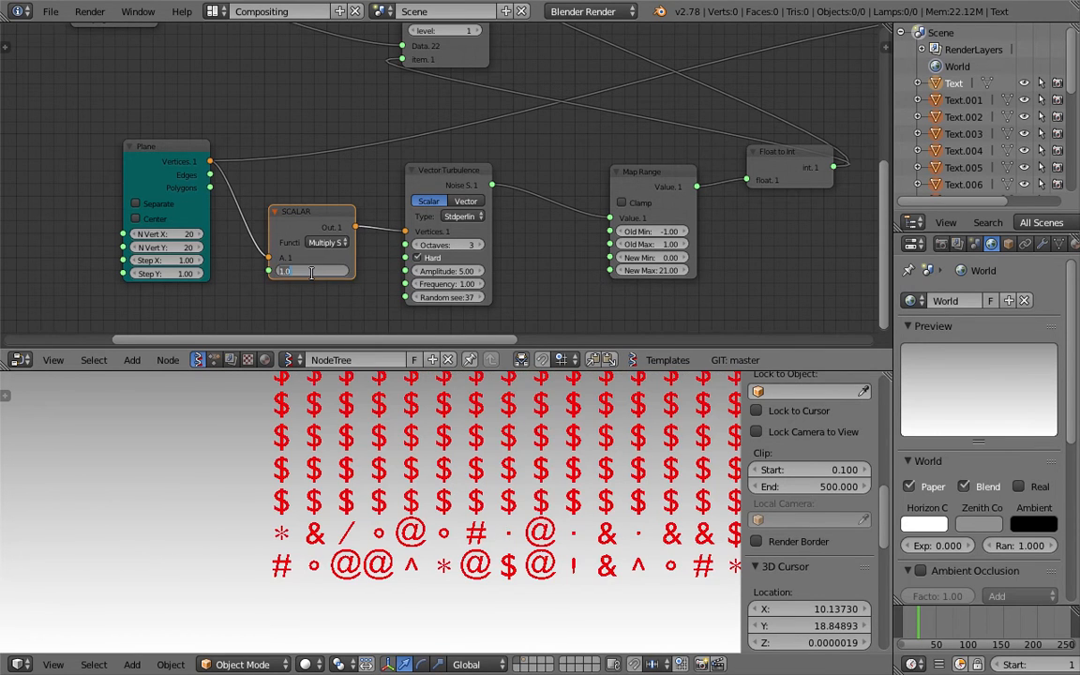
text(.2)
key(Return)
- Save the blend file over the existing one
shift+middle_drag(539, 448, 495, 527)
key(ctrl+s)
click(494, 527)
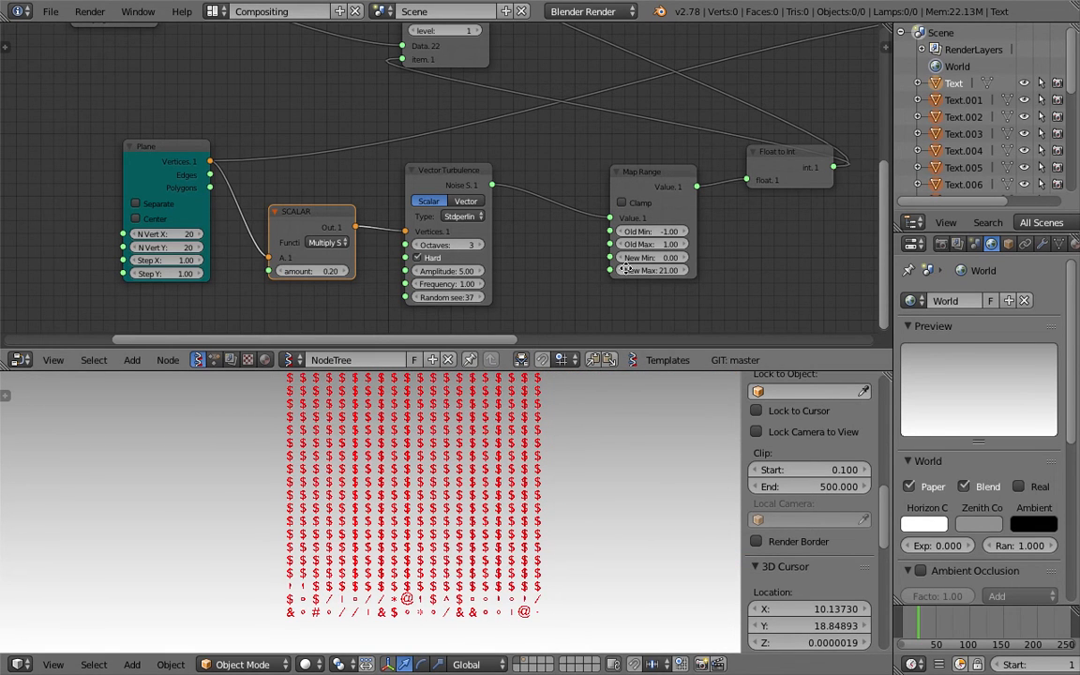
- Set Map Range Old Min to 0 and drag Old Max up to about 6.23
middle_drag(563, 242, 497, 218)
click(591, 207)
text(0)
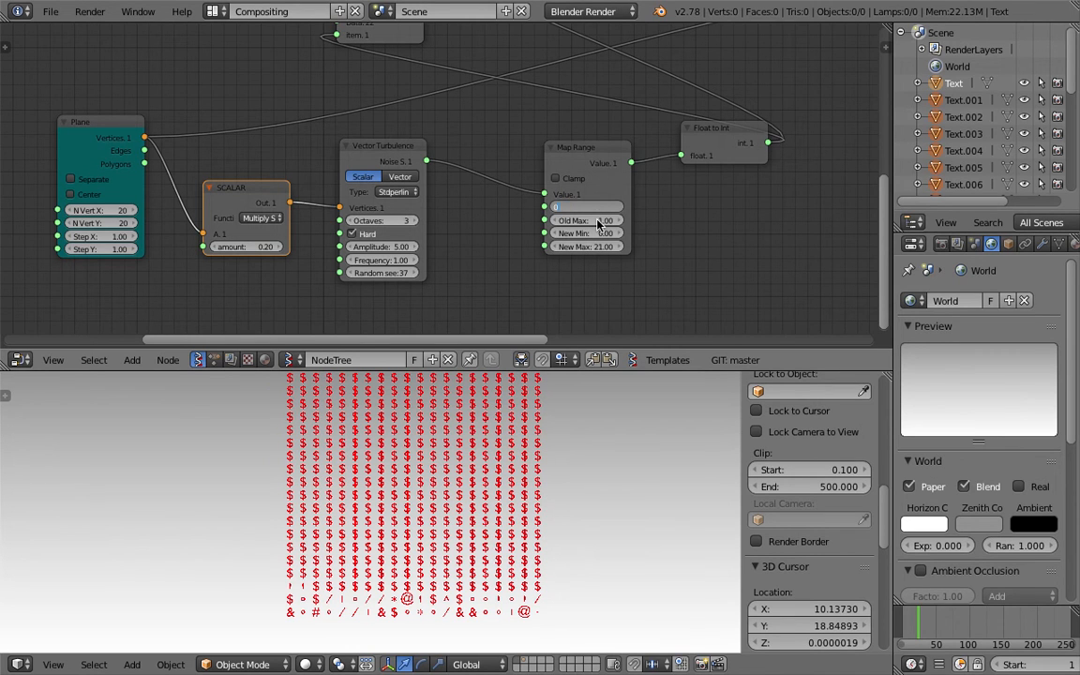
key(Return)
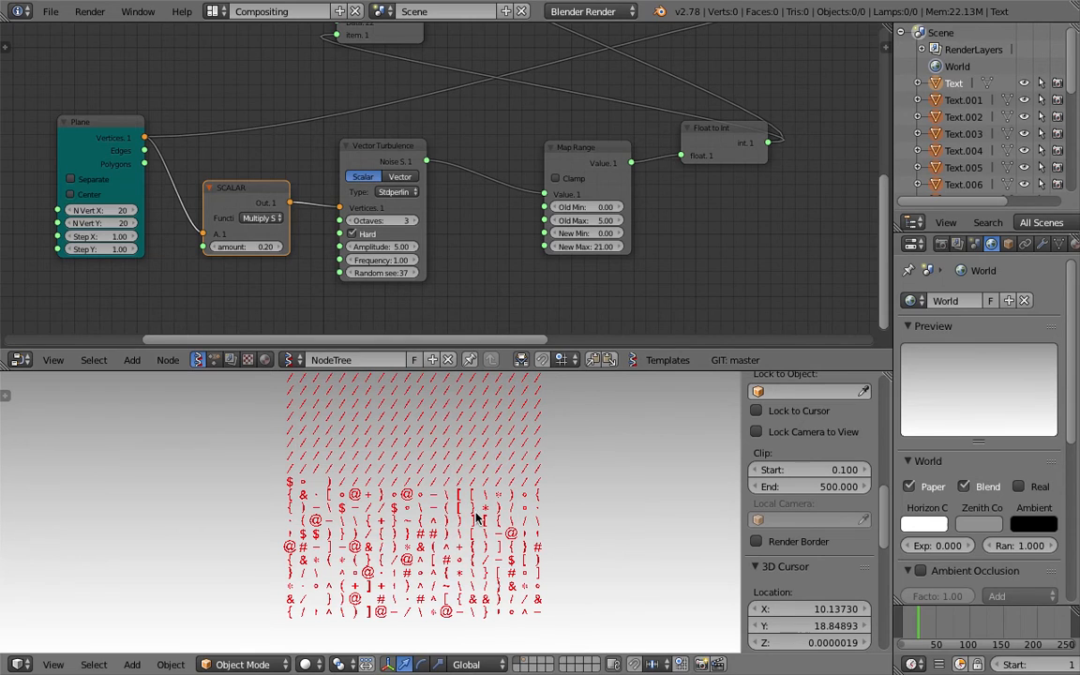
drag(586, 221, 687, 220)
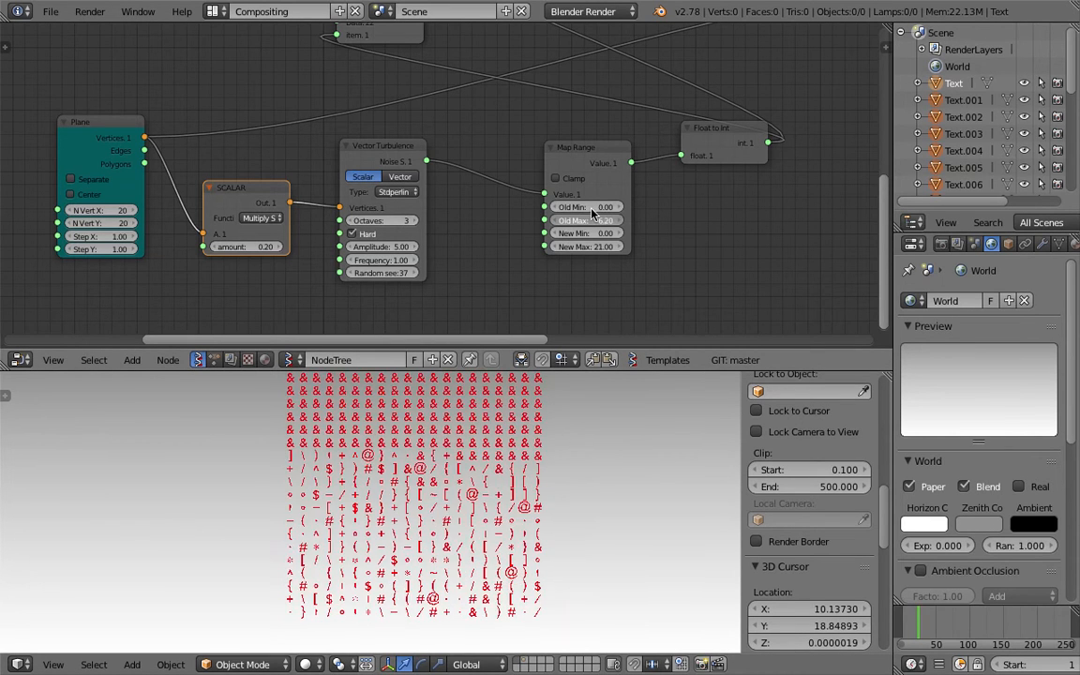
scroll(488, 441, up, 3)
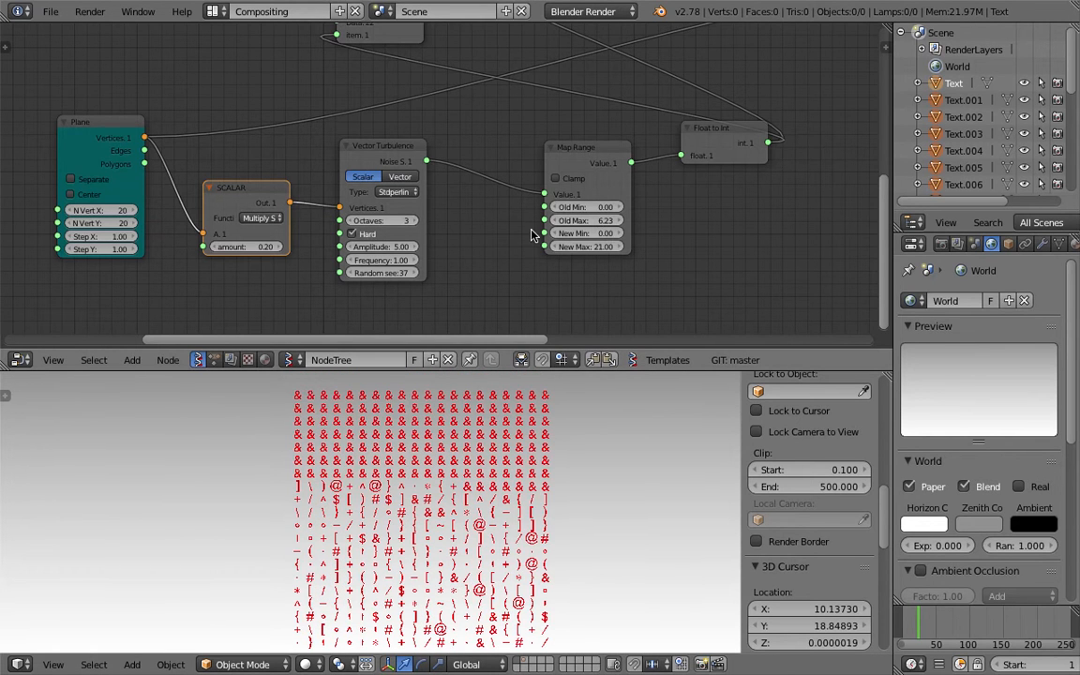
click(392, 154)
- Replace Vector Turbulence with a scalar Vector Noise MK2 feeding Map Range Value
key(x)
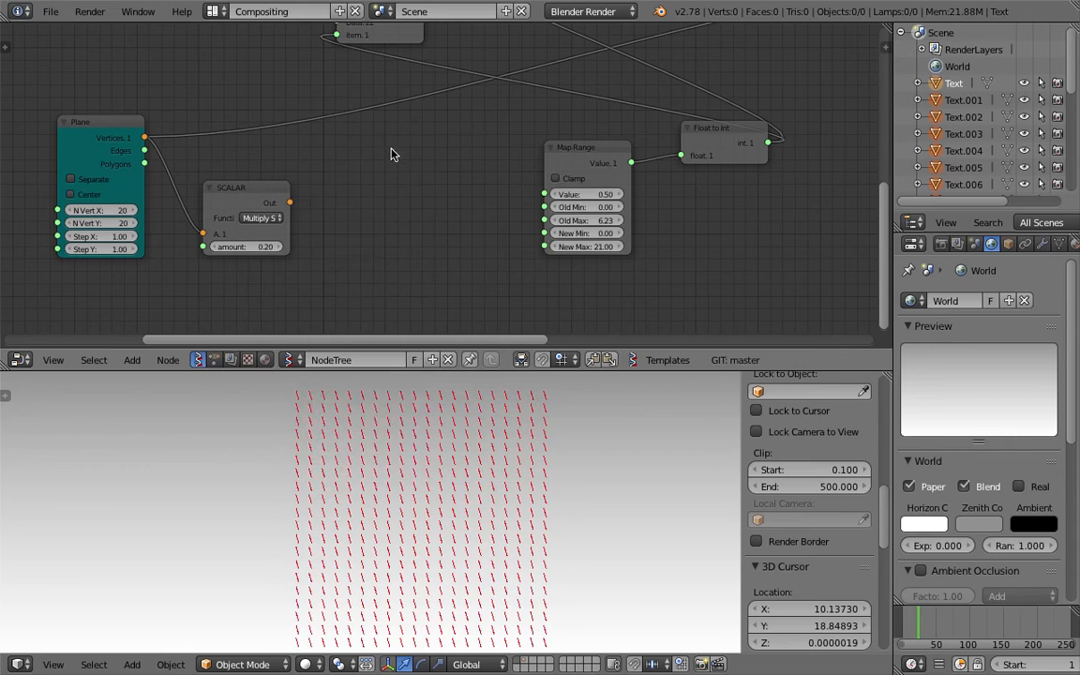
key(alt+space)
text(vector n)
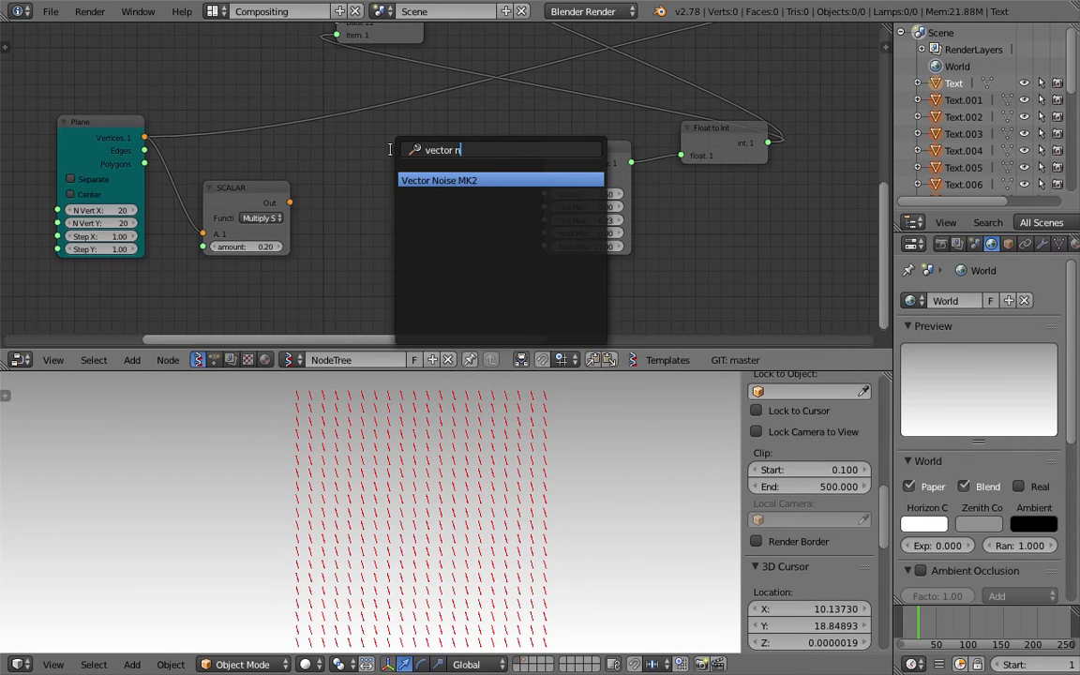
key(Return)
click(347, 141)
drag(269, 193, 382, 218)
click(406, 187)
drag(470, 173, 545, 195)
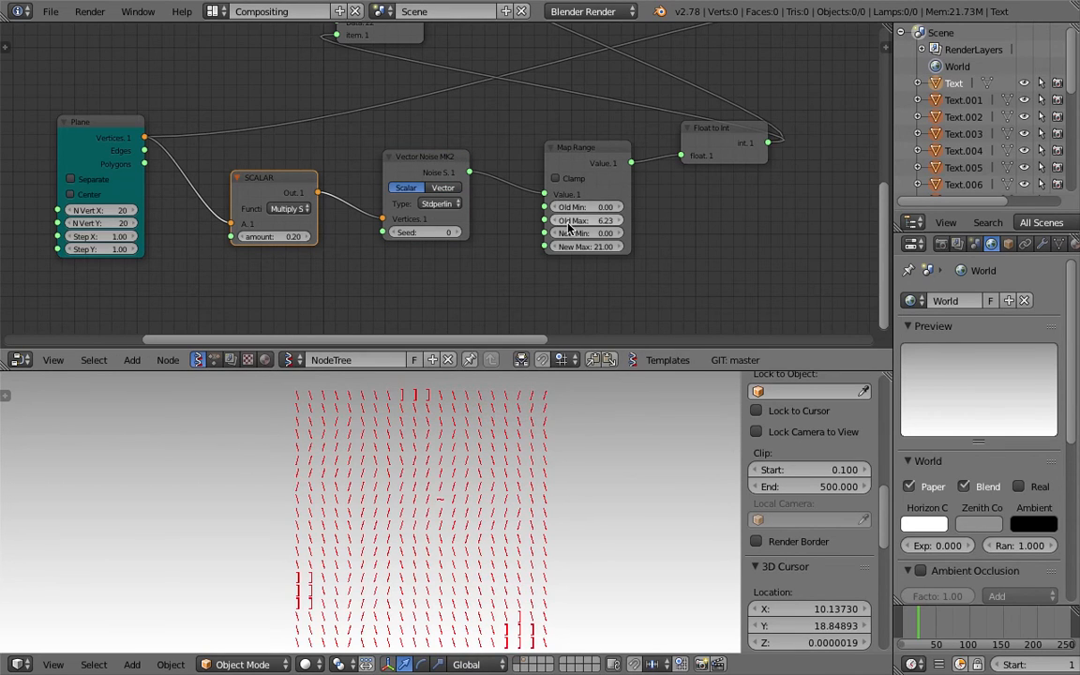
- Set the noise seed to 36 and the Map Range Old Max to 1
scroll(541, 462, down, 1)
middle_drag(452, 237, 447, 227)
scroll(444, 226, up, 1)
mouse_move(439, 226)
mouse_down()
mouse_move(474, 226)
mouse_move(437, 228)
mouse_up()
scroll(608, 236, up, 1)
scroll(608, 236, up, 1)
click(619, 218)
text(1)
key(Return)
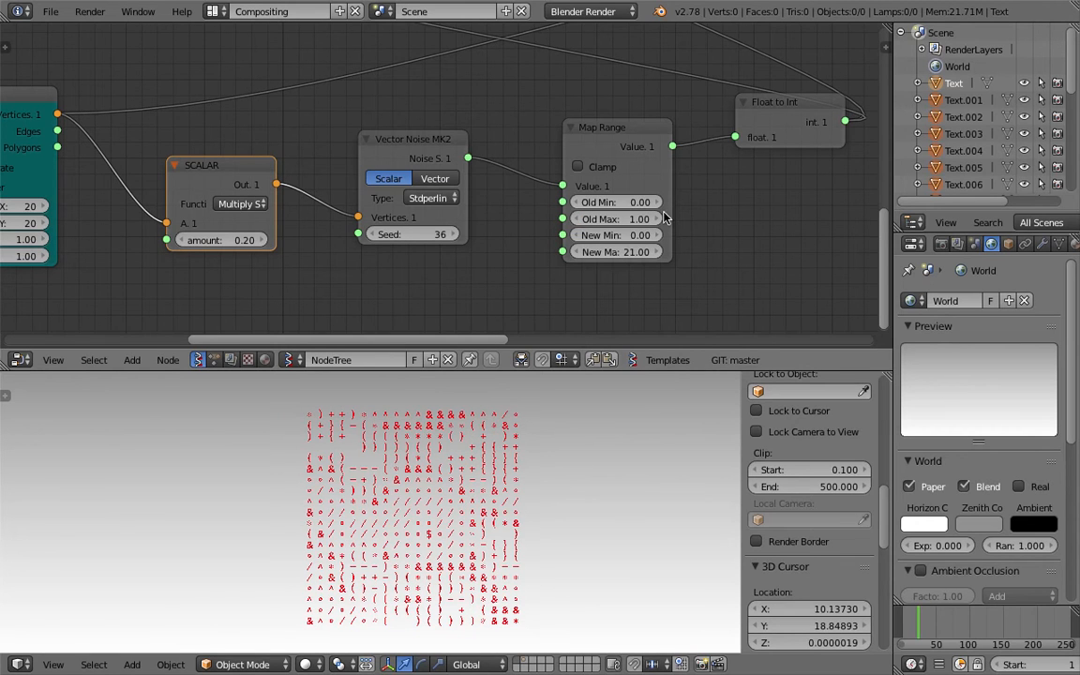
scroll(519, 485, up, 1)
shift+middle_drag(519, 485, 511, 470)
scroll(488, 446, down, 2)
- Set the Plane node to 40 vertices in X and 50 in Y
middle_drag(106, 248, 247, 231)
drag(163, 189, 164, 206)
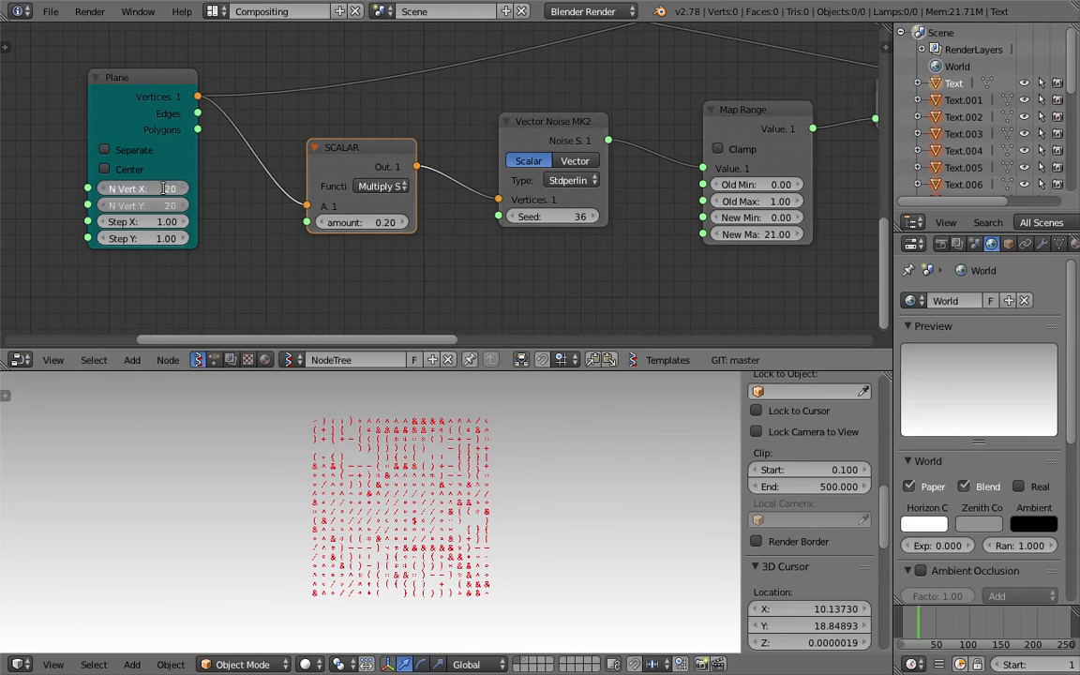
text(40)
key(Return)
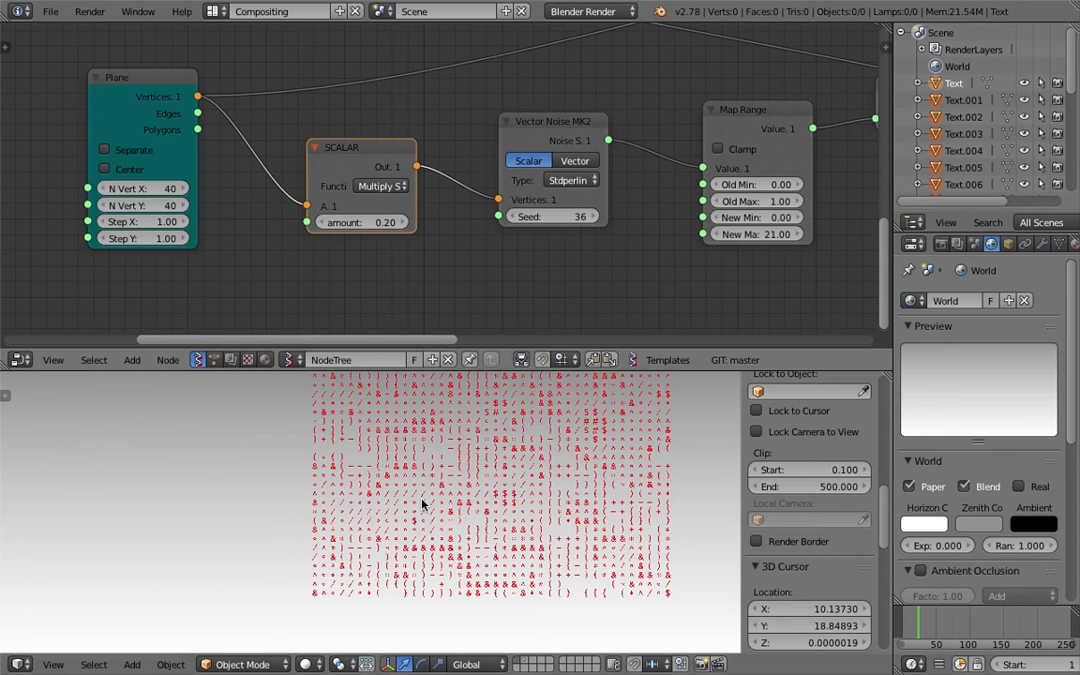
text(50)
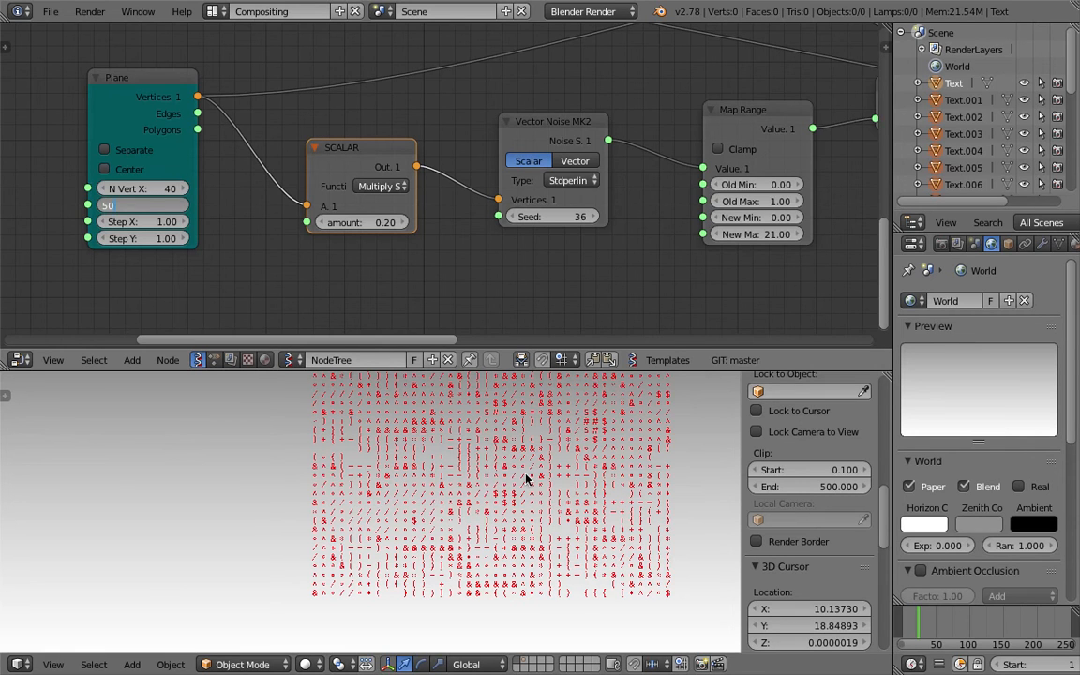
key(Return)
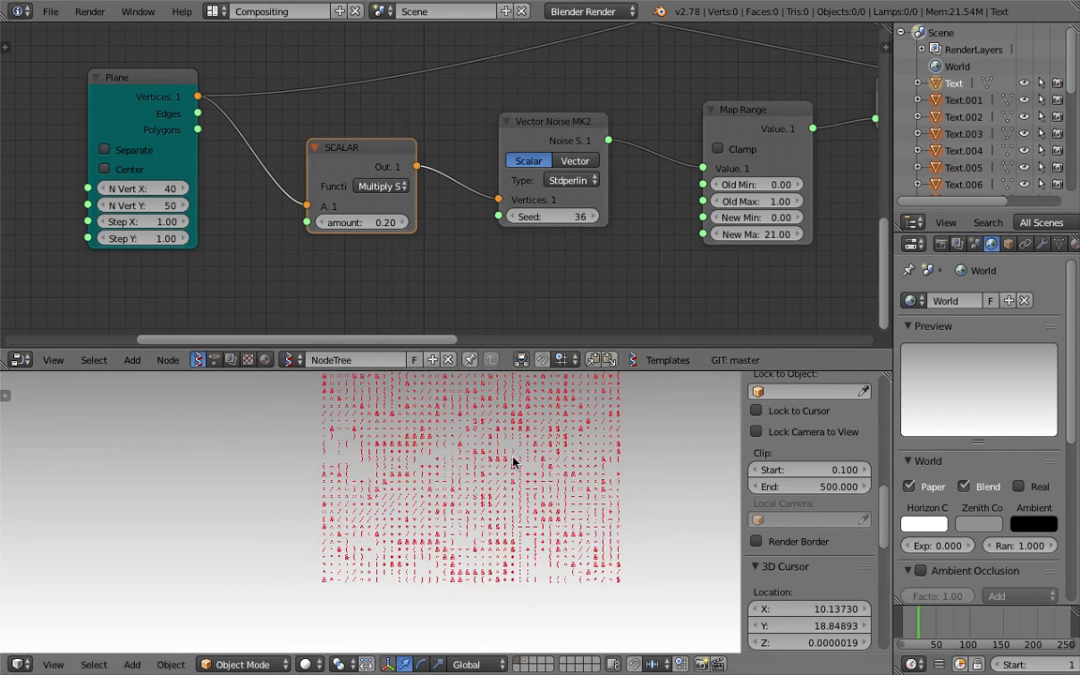
- Save the blend file twice, overwriting the existing file
key(ctrl+s)
click(482, 521)
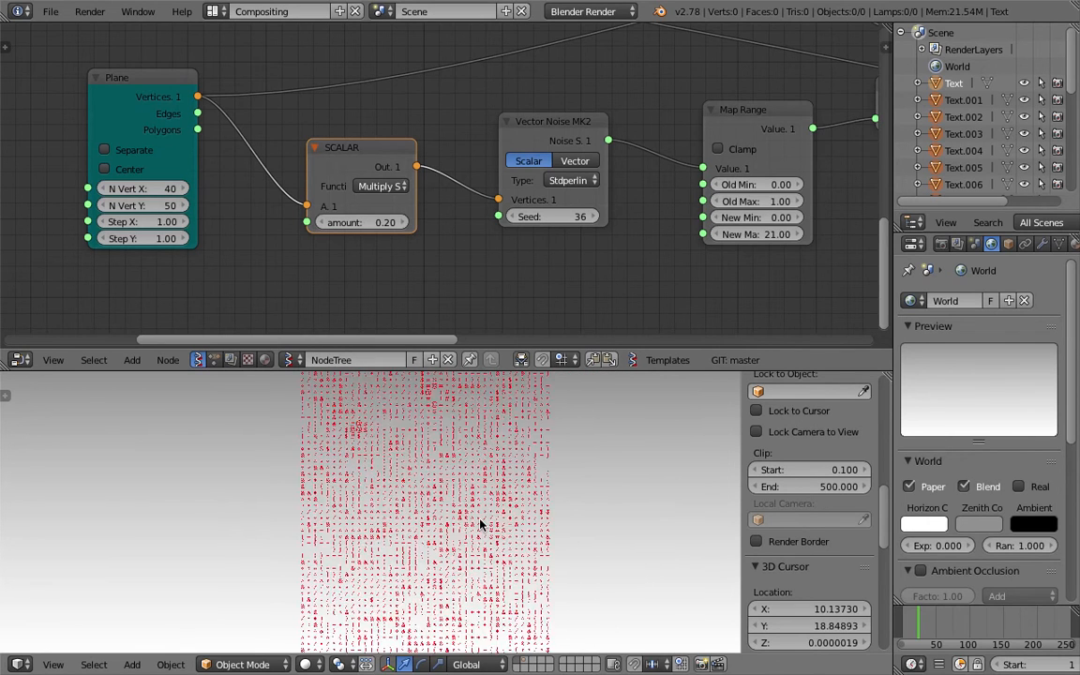
key(ctrl+s)
click(459, 512)
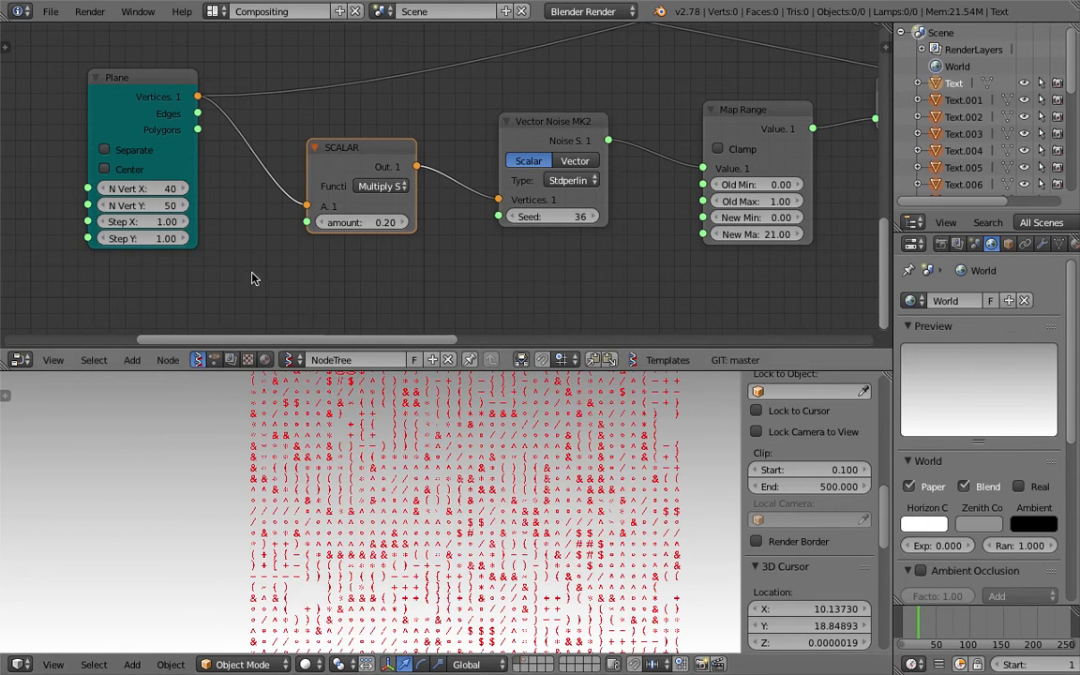
scroll(406, 494, down, 5)
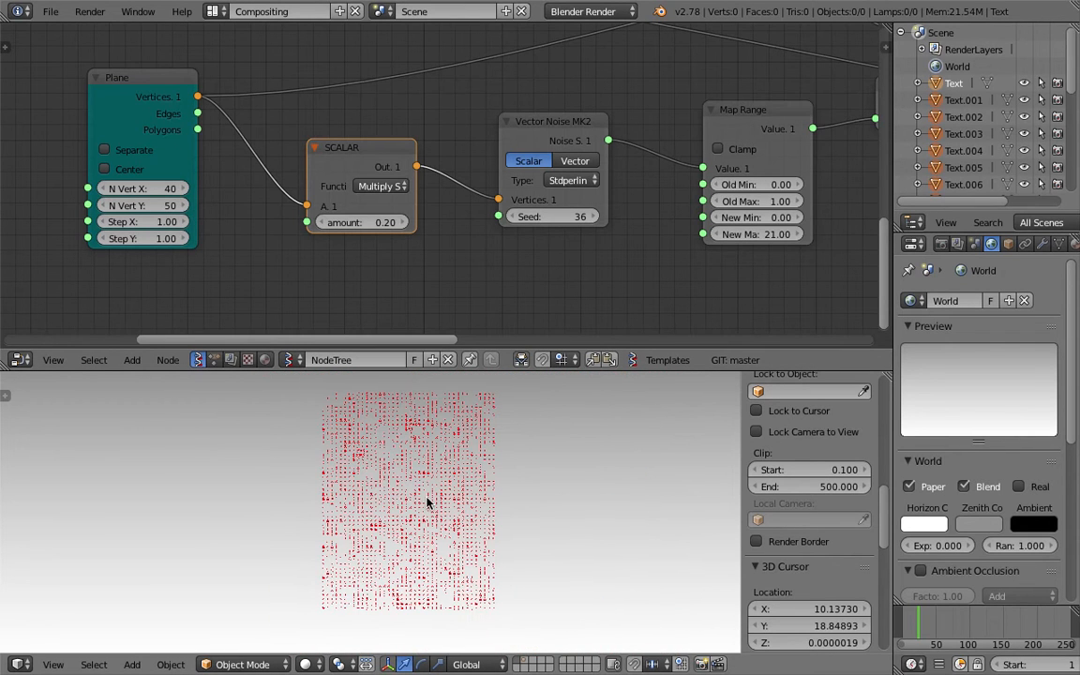
shift+middle_drag(372, 474, 351, 473)
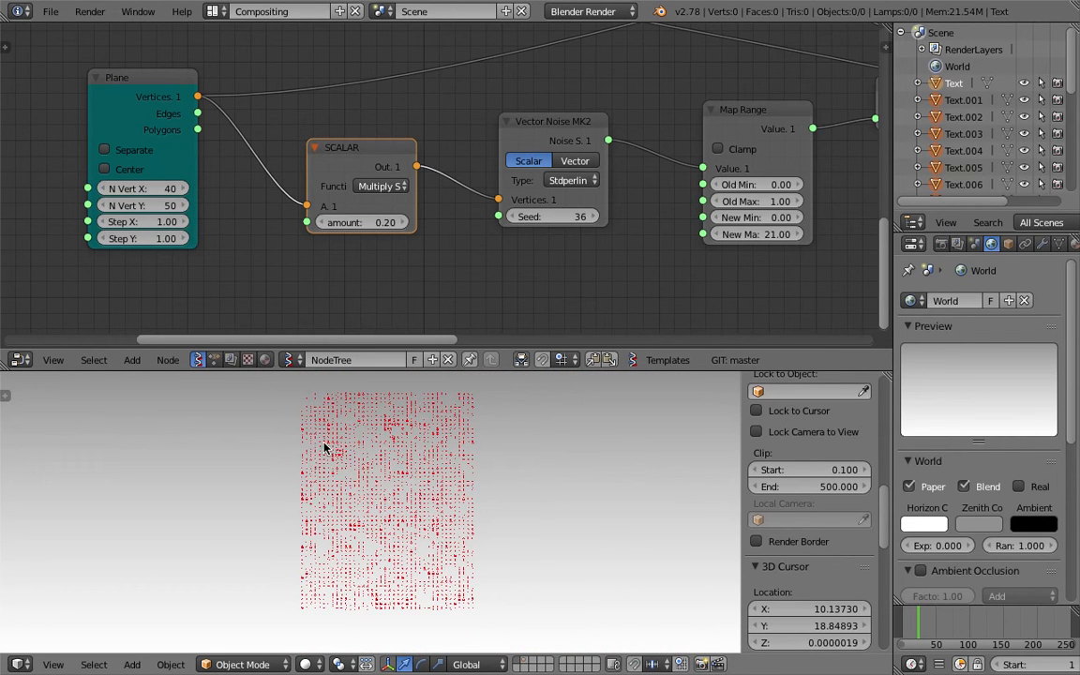
scroll(394, 497, up, 1)
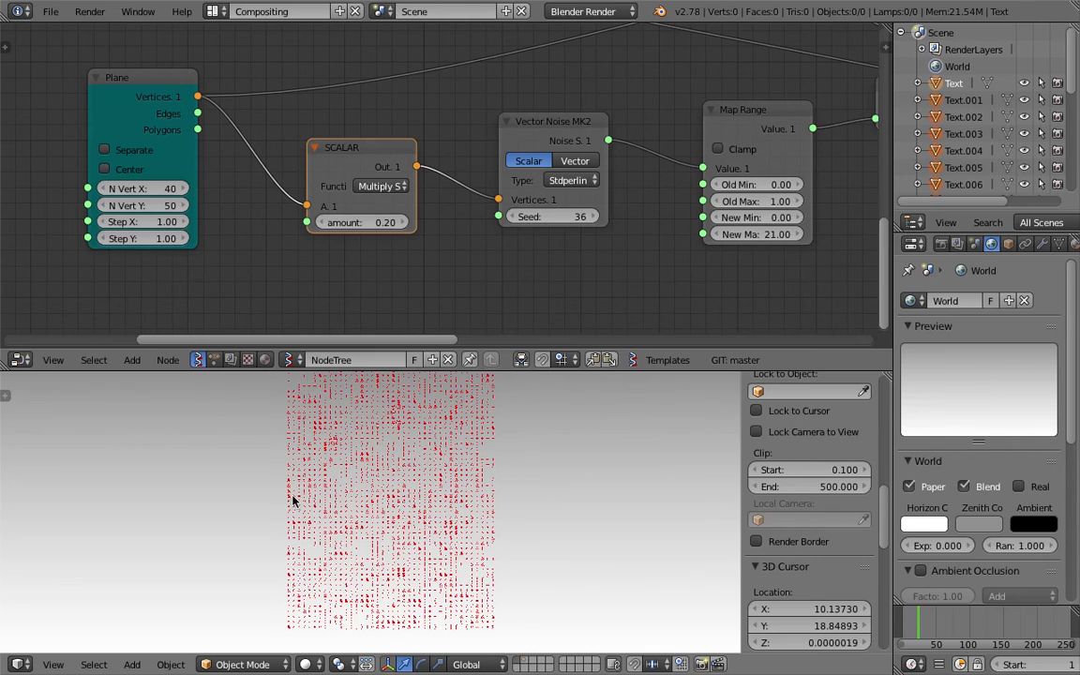
- Change the Plane to 50 vertices in X and 25 in Y
click(143, 188)
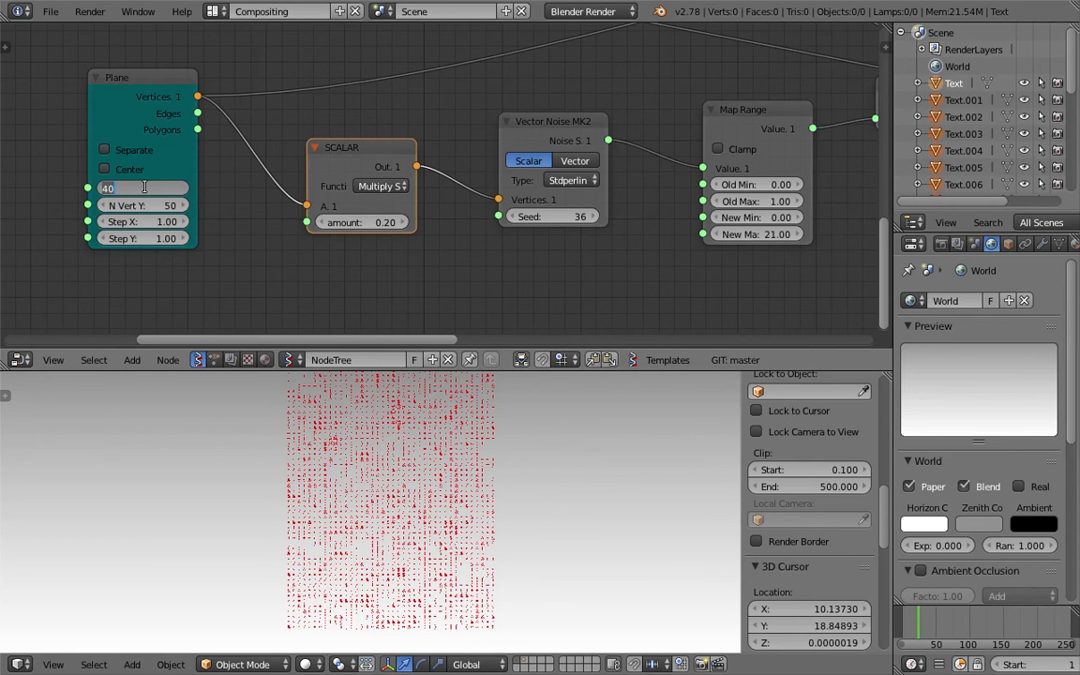
text(50)
key(Tab)
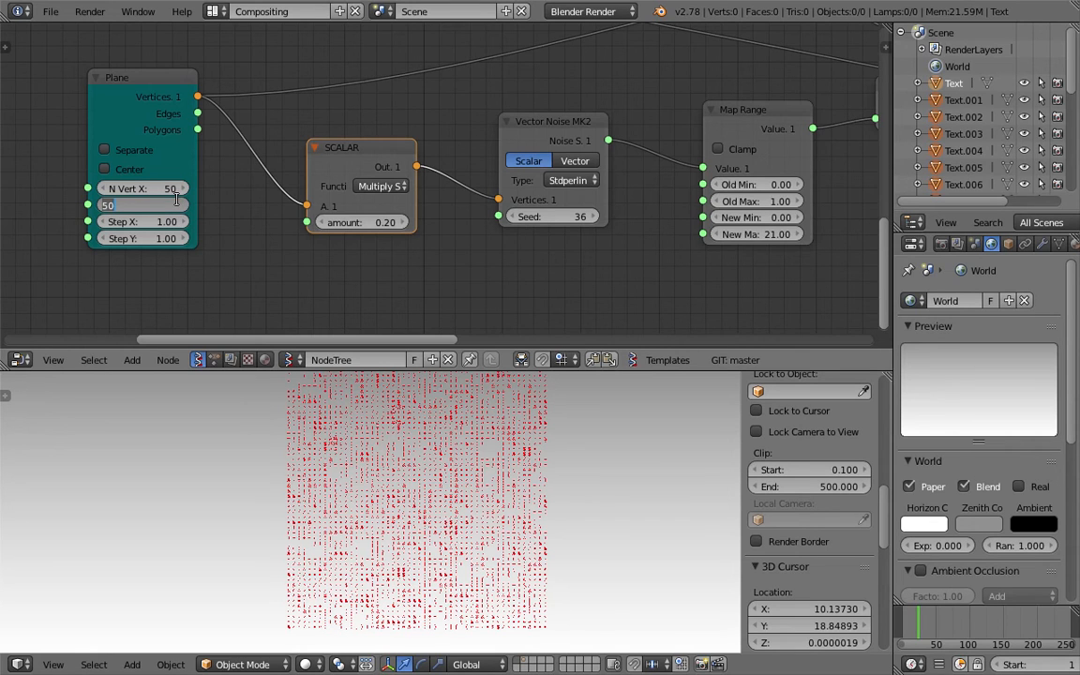
text(20)
text(5)
key(Return)
scroll(460, 523, up, 3)
scroll(450, 494, up, 2)
scroll(451, 493, down, 2)
- Save, raise the noise seed to 101, and maximize the 3D view to full window
key(ctrl+s)
click(451, 496)
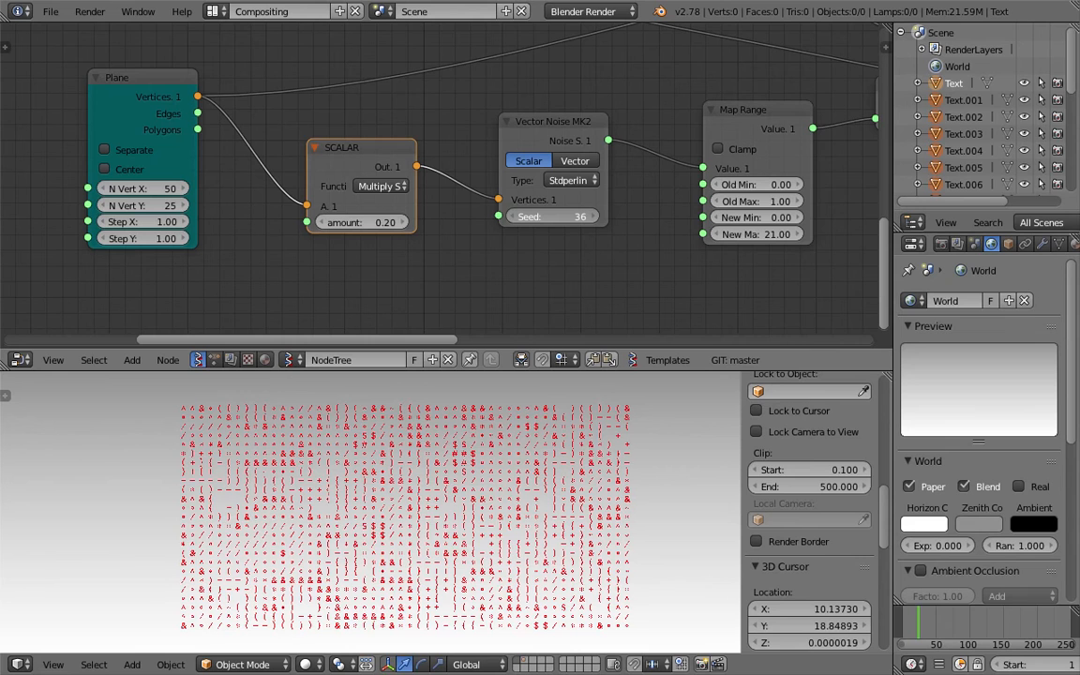
drag(555, 216, 562, 216)
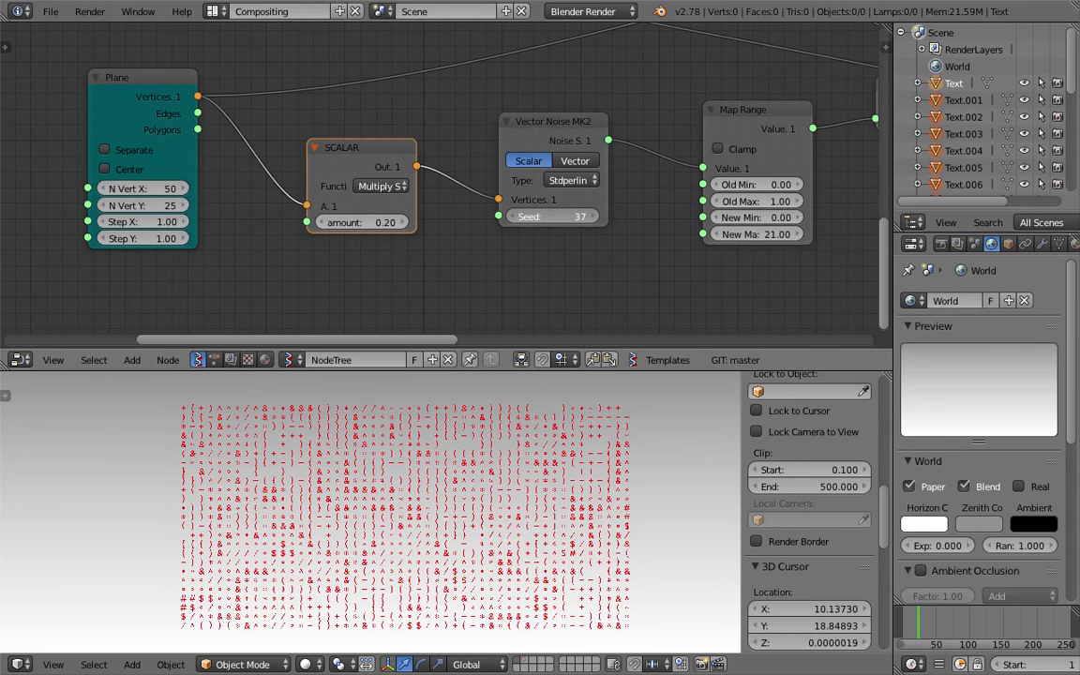
drag(566, 218, 613, 219)
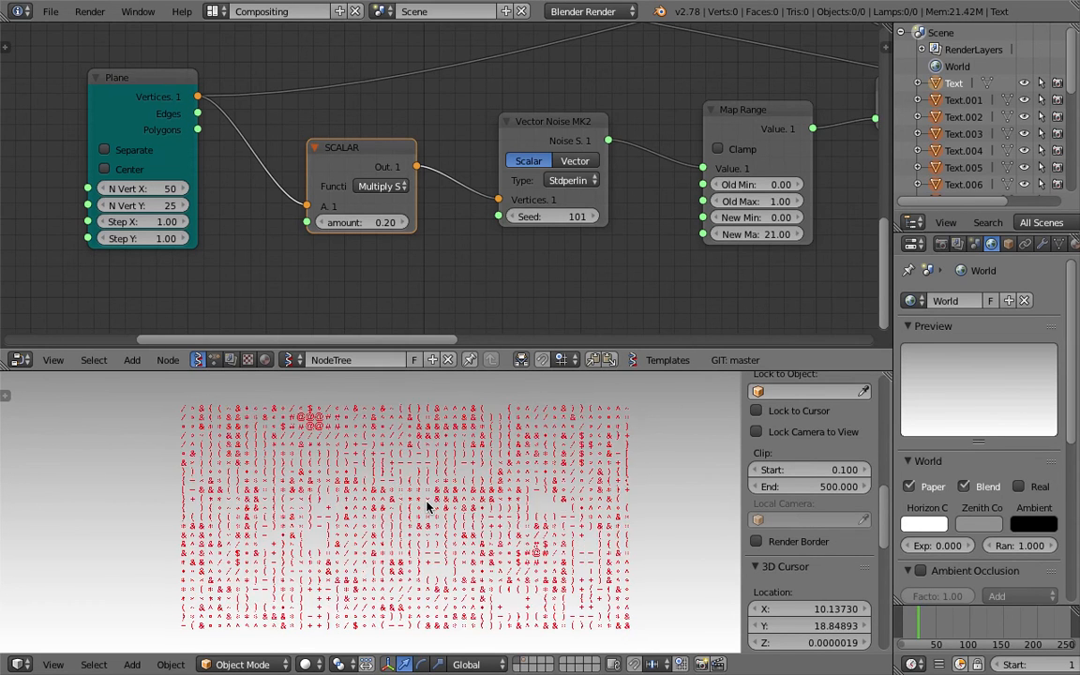
scroll(426, 507, up, 1)
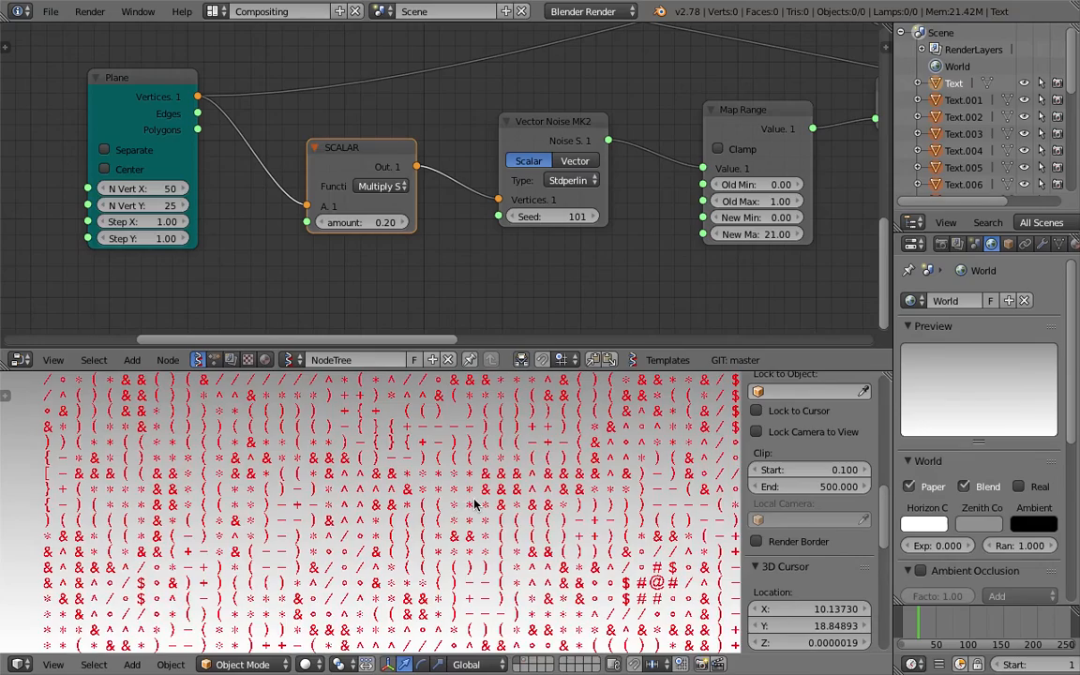
key(shift+space)
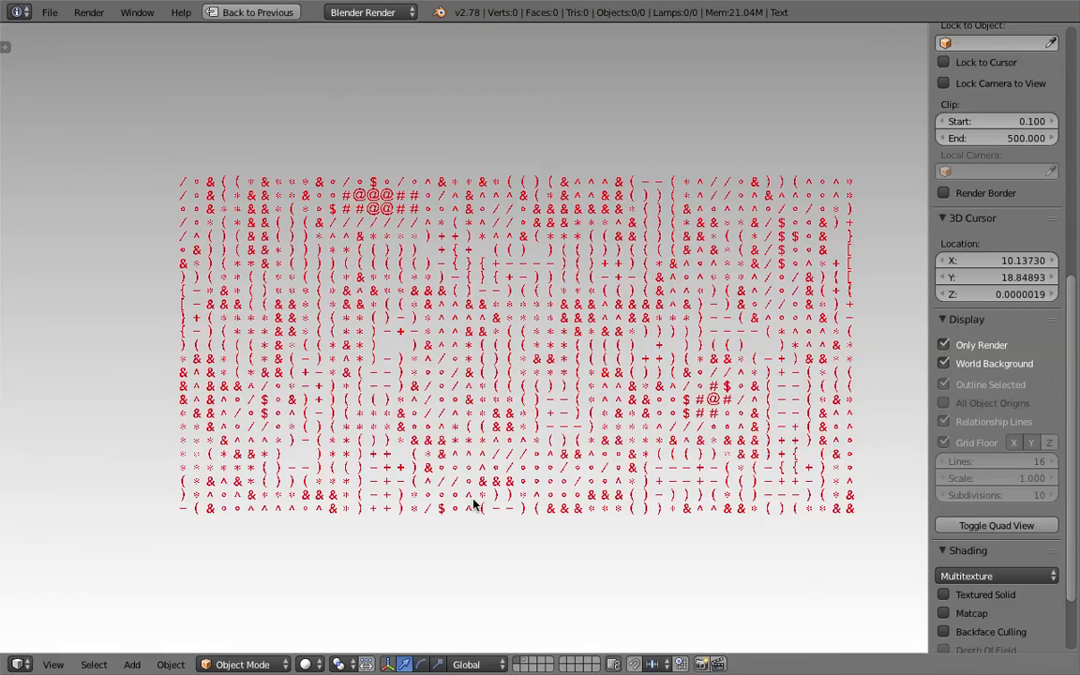
- Look over the full-screen glyph grid and save the file
scroll(610, 364, up, 2)
shift+middle_drag(613, 366, 528, 398)
scroll(528, 399, down, 2)
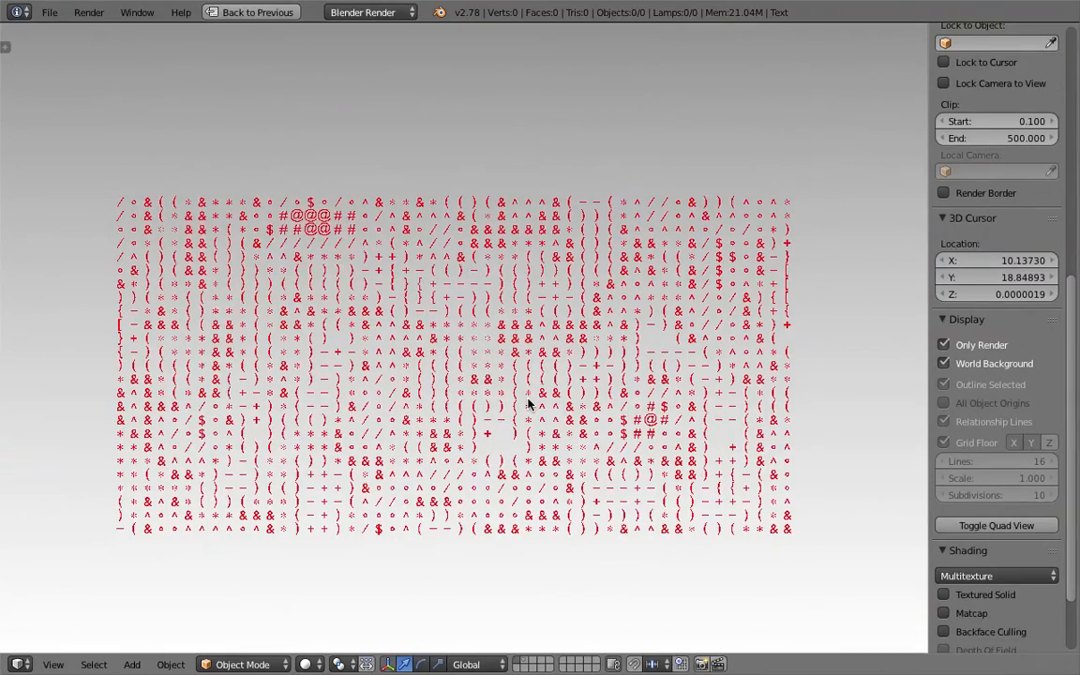
key(ctrl+s)
click(528, 403)
- Return from full screen to the node layout and save again
shift+middle_drag(529, 399, 536, 403)
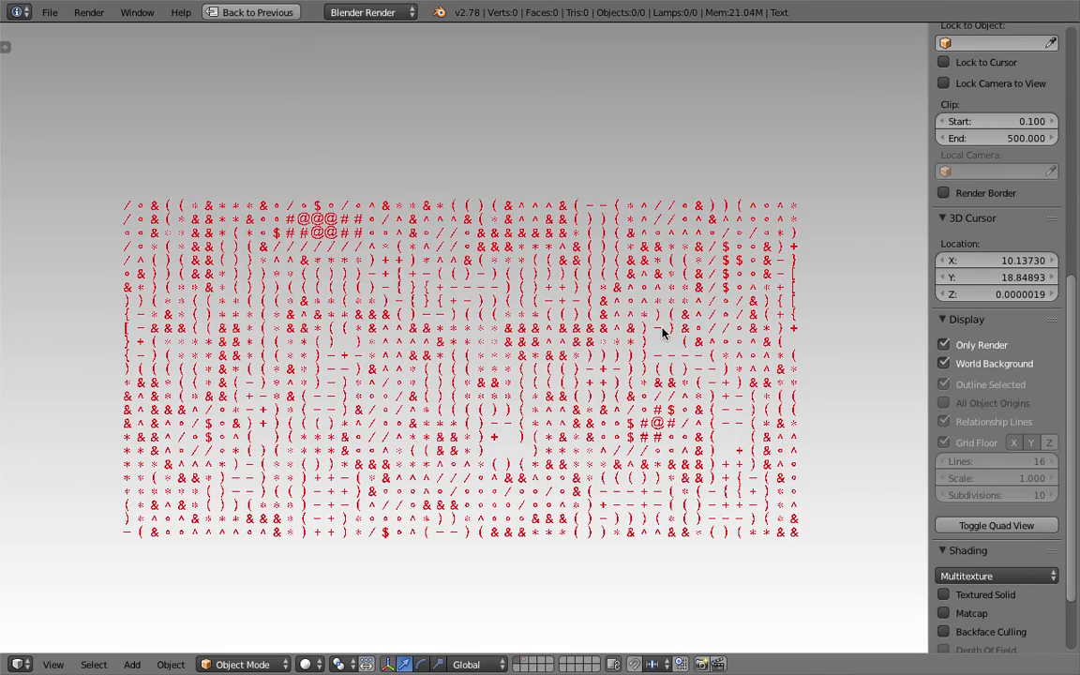
scroll(653, 333, down, 4)
scroll(655, 328, down, 3)
scroll(656, 329, up, 6)
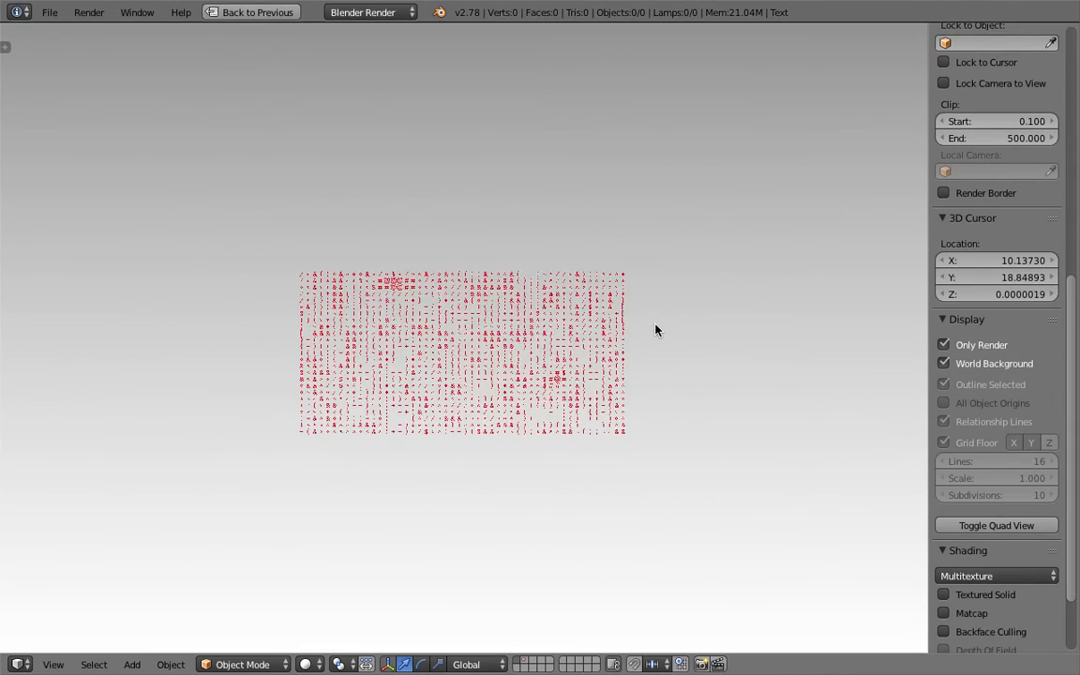
scroll(657, 328, up, 2)
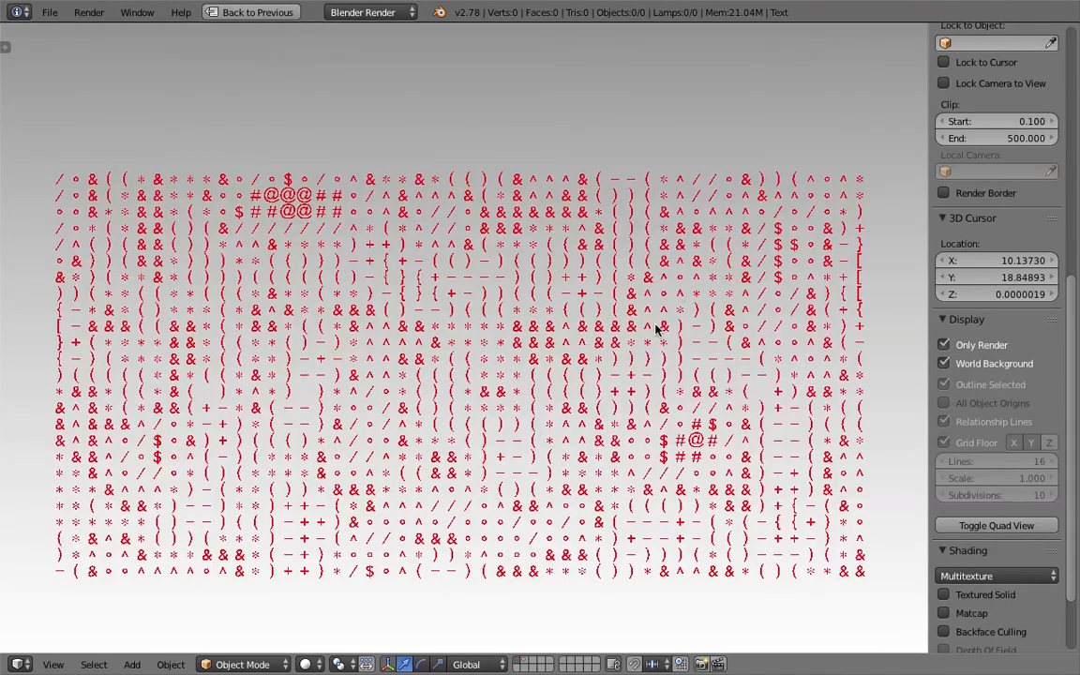
click(288, 12)
scroll(514, 241, down, 4)
key(ctrl+s)
- Finish overwriting the save and pan the node canvas past the SCALAR and noise nodes
click(519, 195)
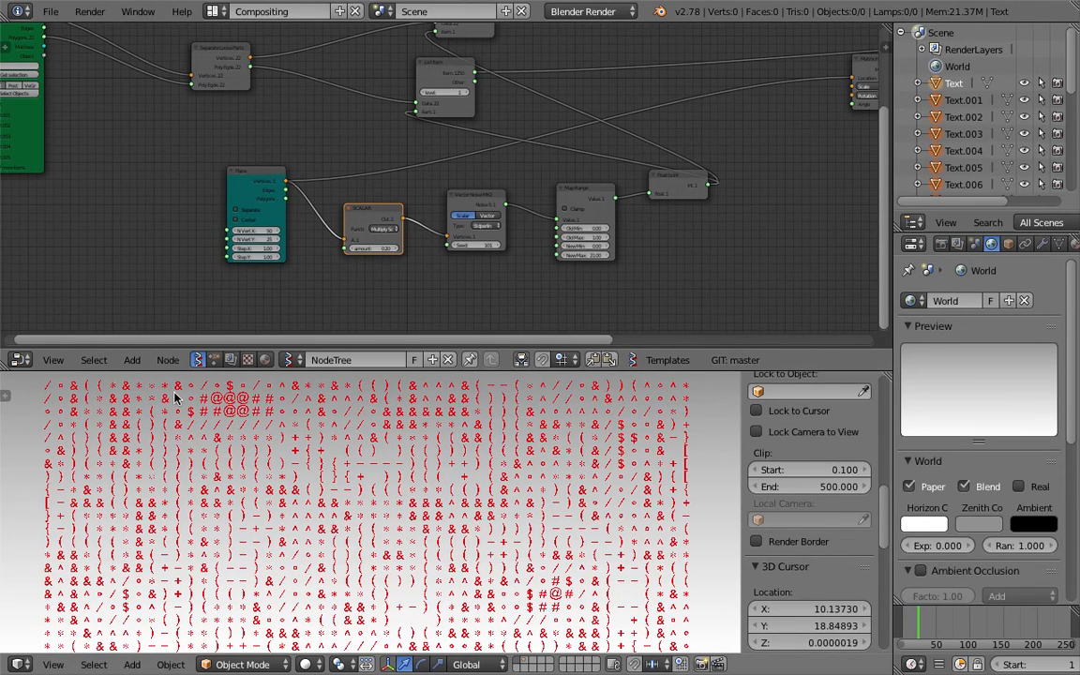
scroll(235, 562, down, 3)
middle_drag(681, 155, 643, 201)
middle_drag(648, 260, 626, 251)
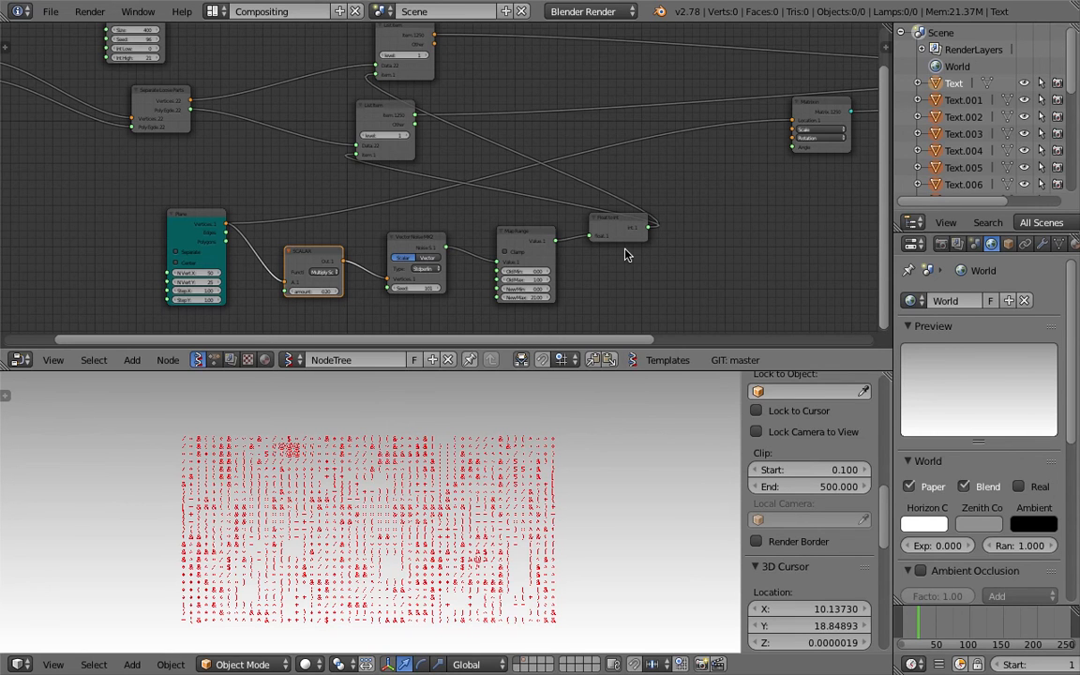
scroll(521, 166, down, 5)
middle_drag(510, 157, 509, 181)
middle_drag(673, 142, 482, 172)
middle_drag(86, 179, 419, 153)
scroll(419, 154, up, 5)
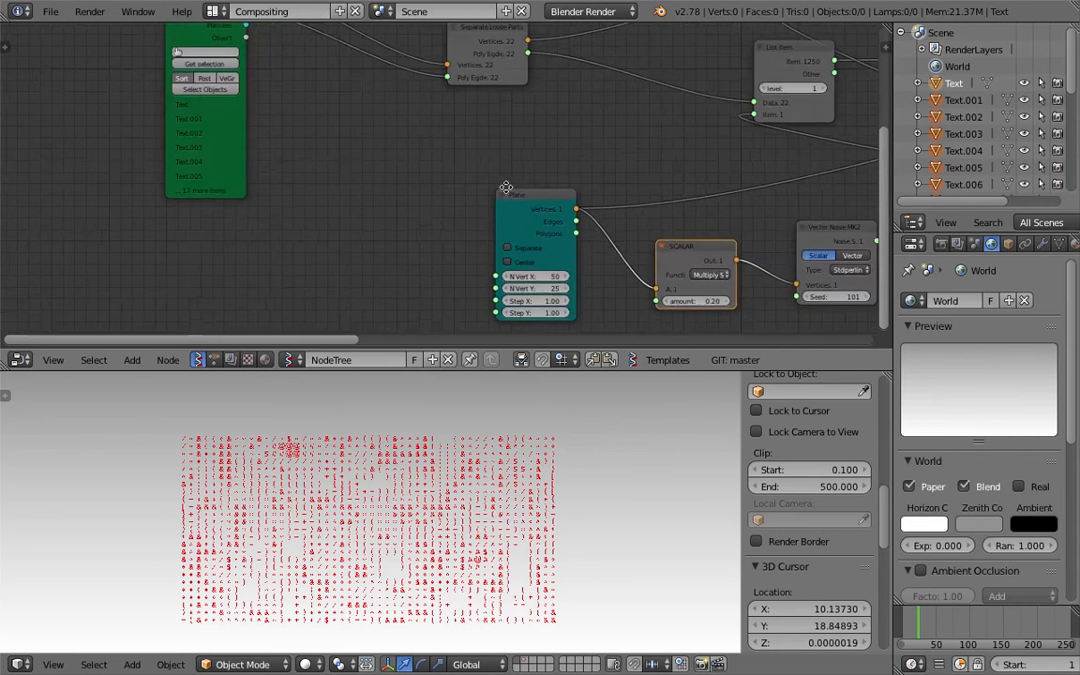
- Bring the Plane node's 50×25 settings into view, then maximize the 3D view
middle_drag(506, 188, 411, 101)
scroll(473, 180, up, 5)
scroll(487, 229, up, 3)
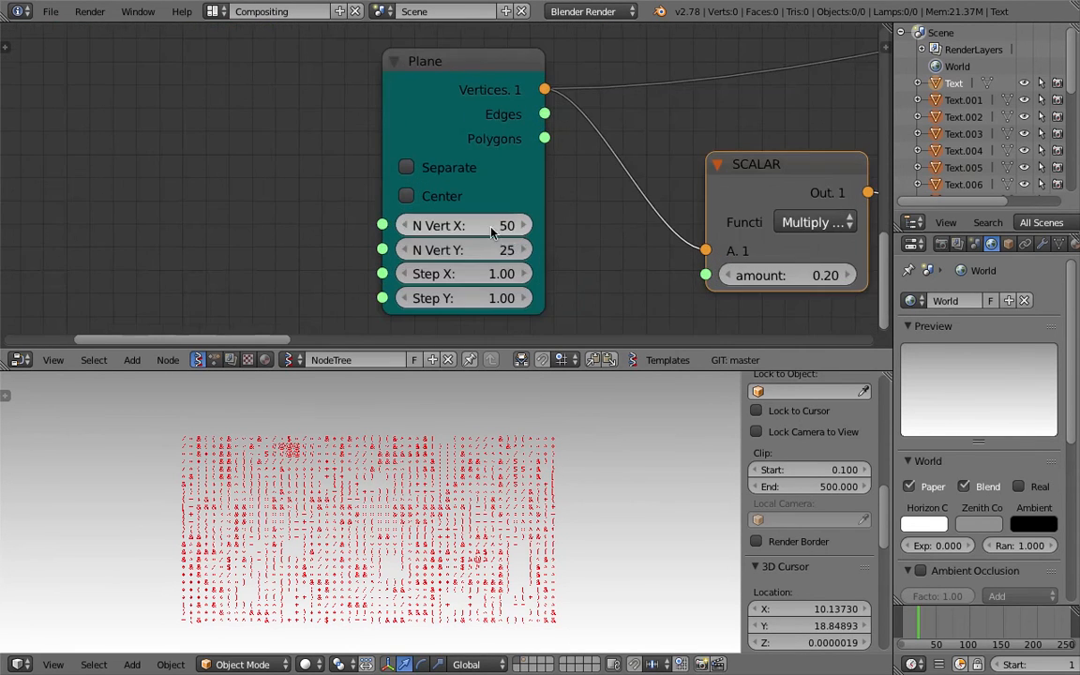
drag(466, 85, 448, 76)
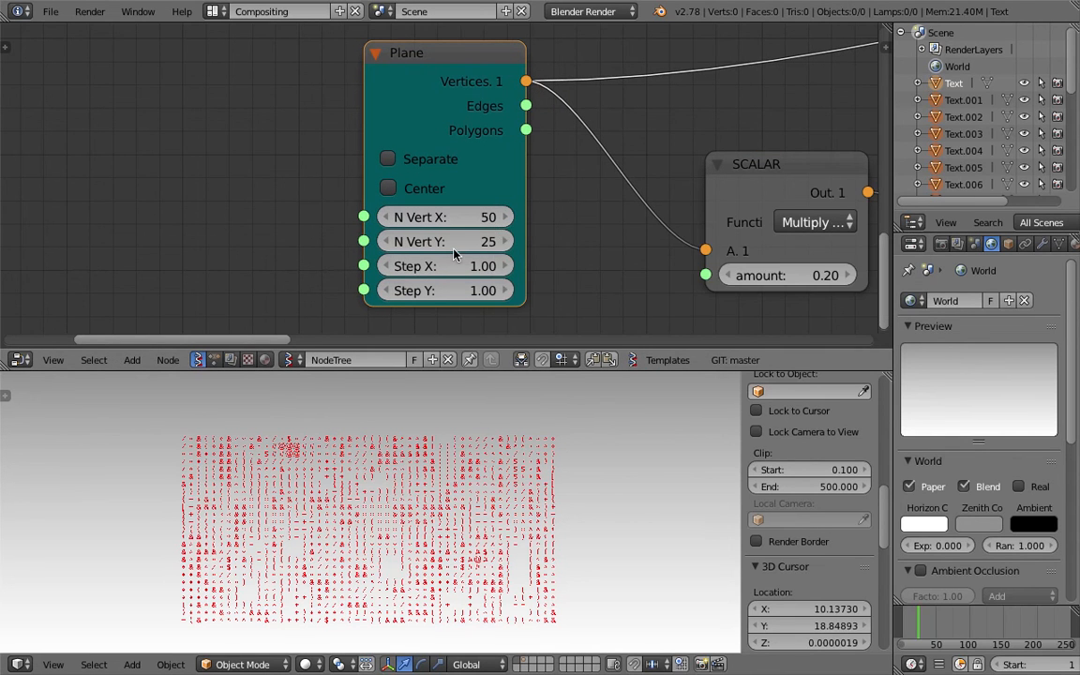
scroll(441, 183, up, 2)
scroll(445, 237, down, 2)
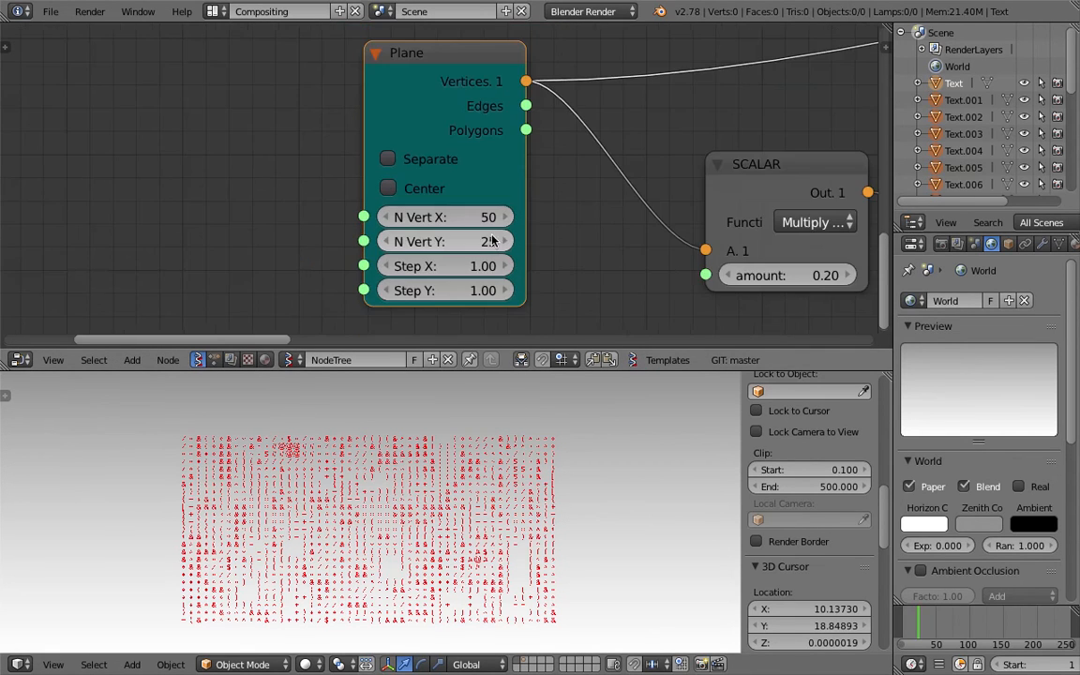
scroll(545, 511, up, 4)
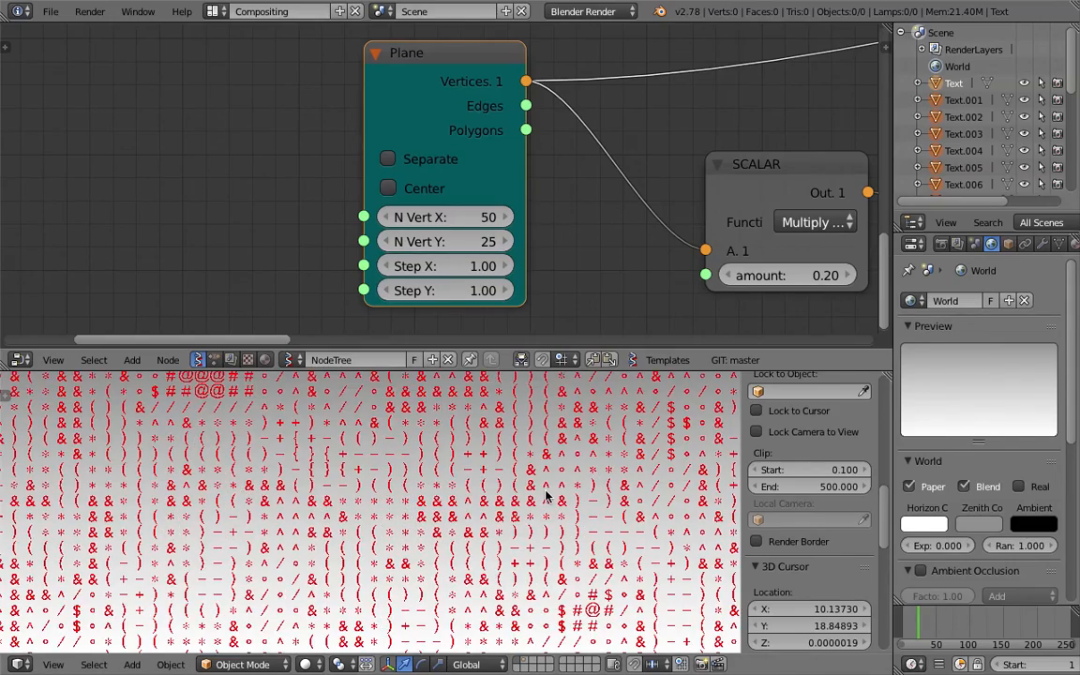
key(ctrl+Up)
scroll(545, 469, down, 3)
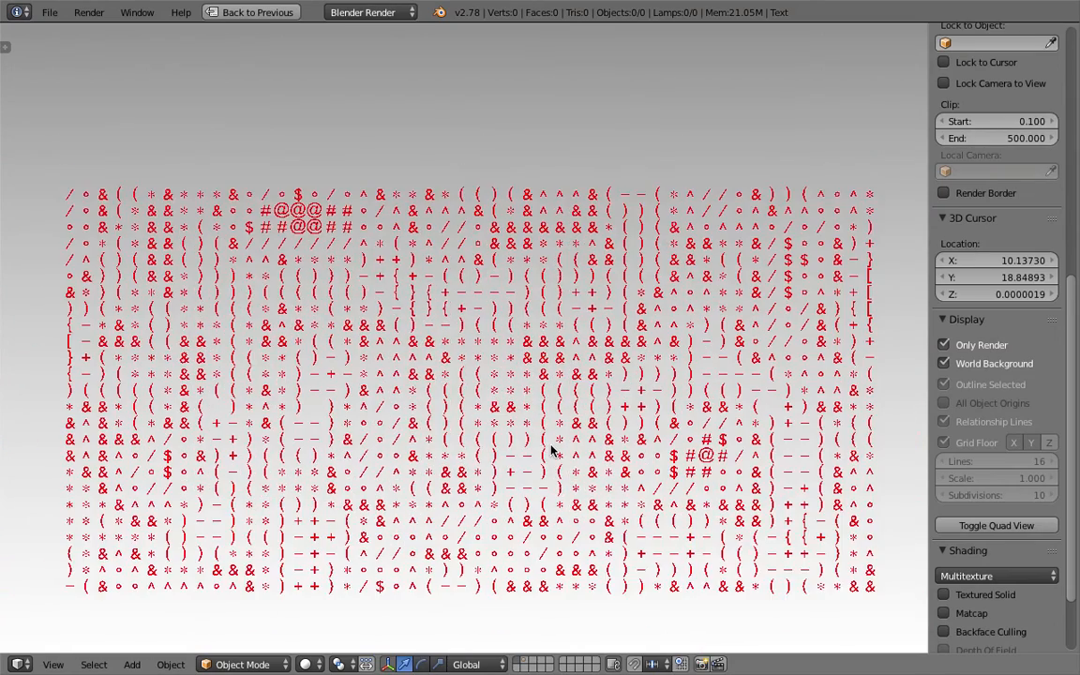
- Save the file twice over the existing blend while viewing the glyph grid
key(ctrl+s)
click(547, 430)
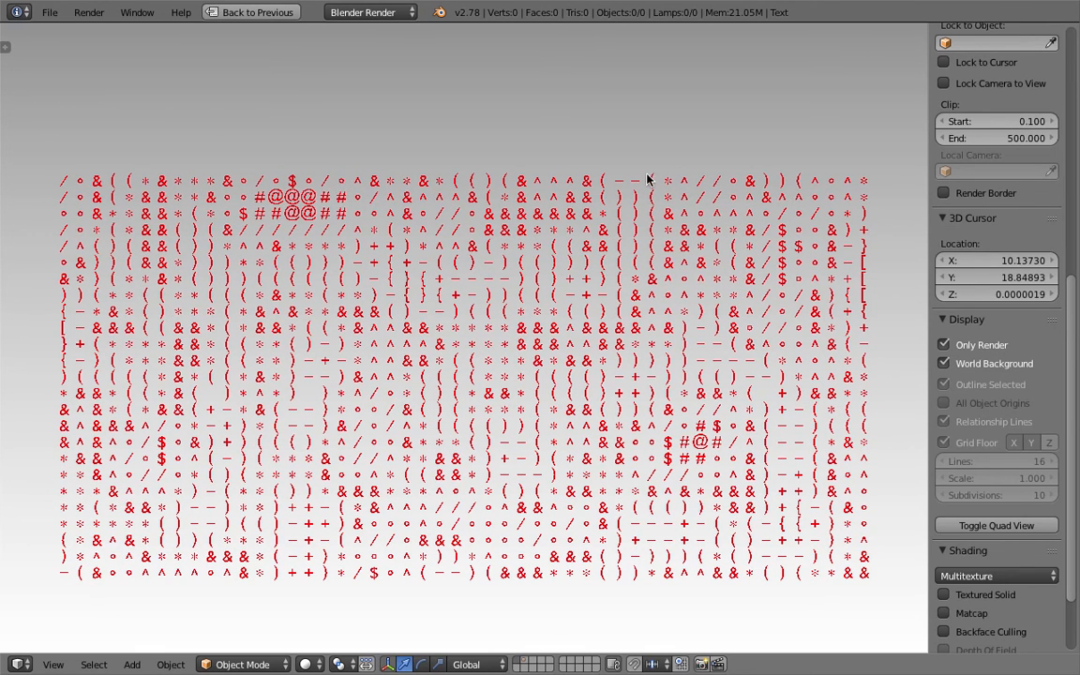
scroll(555, 381, down, 7)
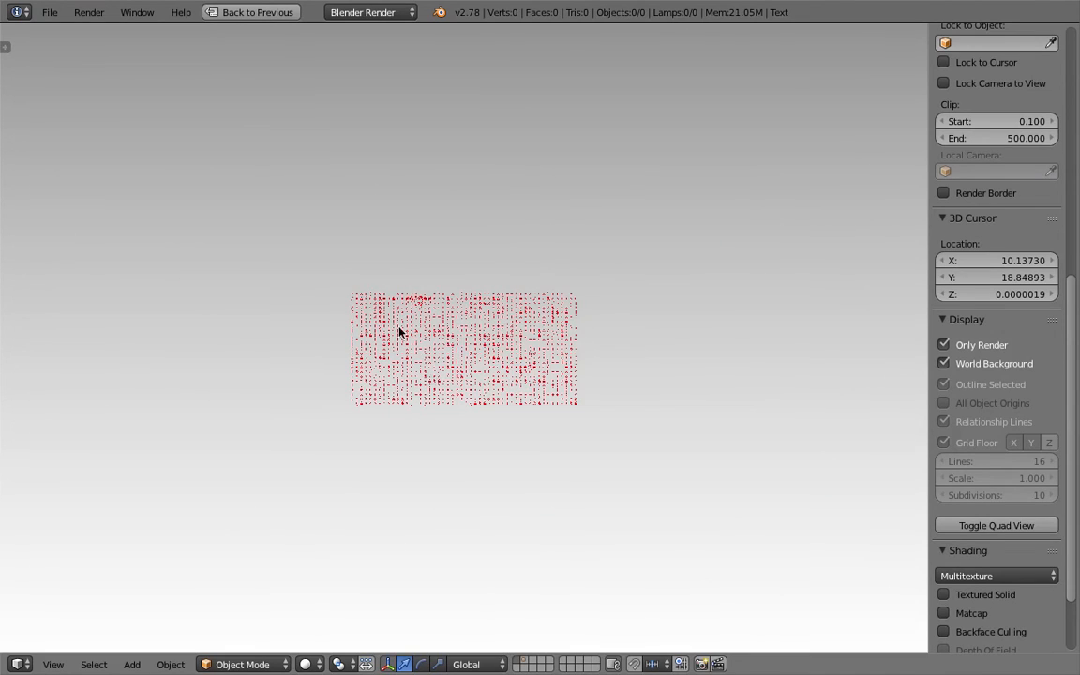
scroll(439, 328, up, 6)
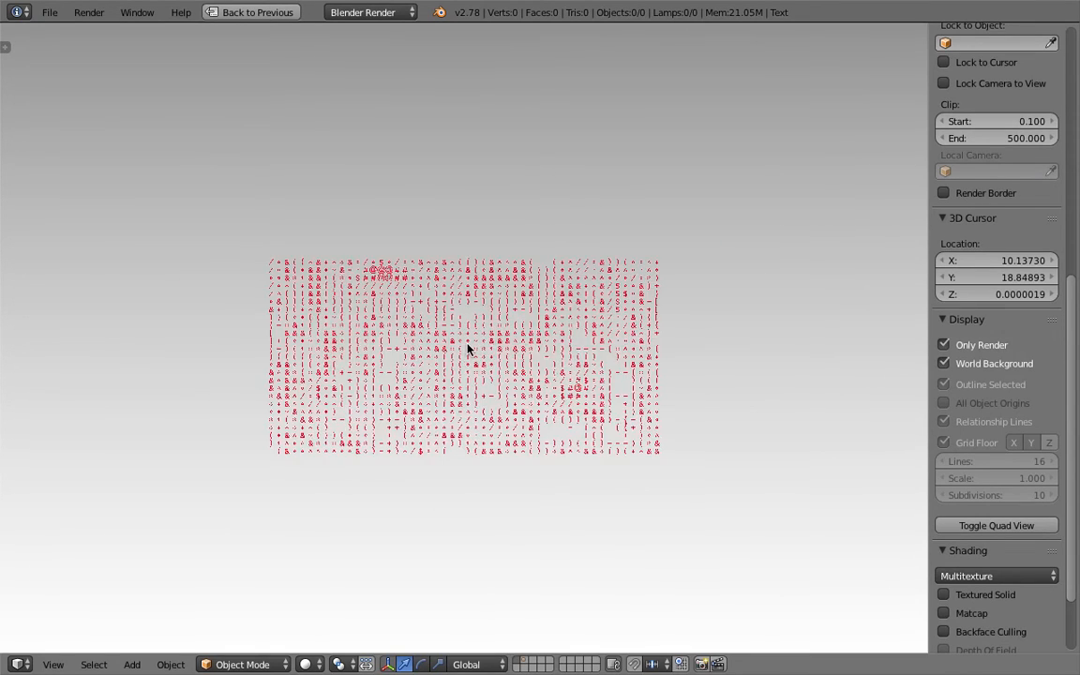
shift+middle_drag(500, 355, 511, 350)
scroll(512, 349, up, 1)
key(ctrl+s)
click(511, 349)
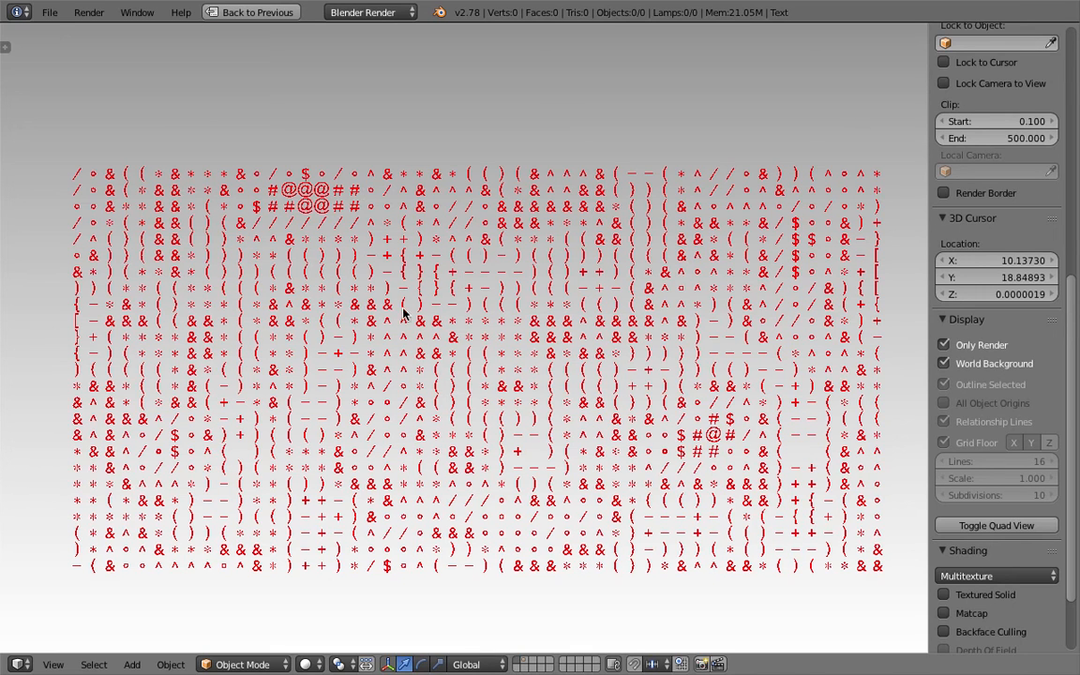
- Place the 3D cursor at two spots on the red glyph grid
click(274, 239)
scroll(601, 120, down, 1)
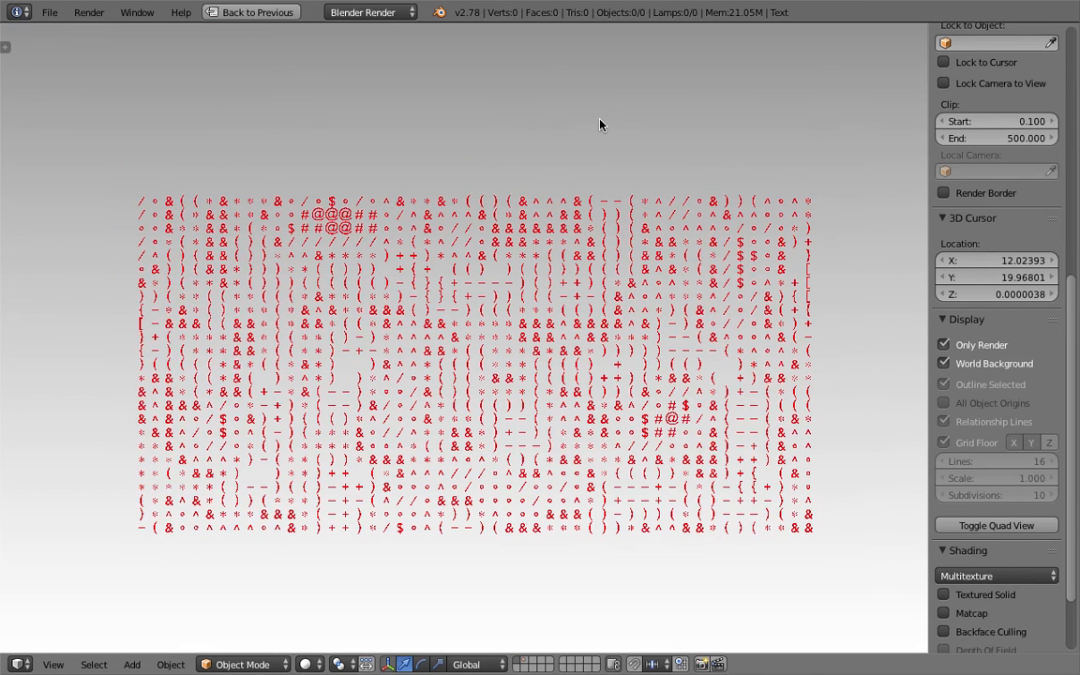
click(600, 125)
- Save the .blend file, overwriting the existing saved copy
key(ctrl+s)
click(553, 301)
scroll(458, 279, down, 1)
scroll(458, 279, up, 1)
- Zoom in and out to inspect the 50×25 red glyph grid over the gradient
scroll(458, 284, up, 1)
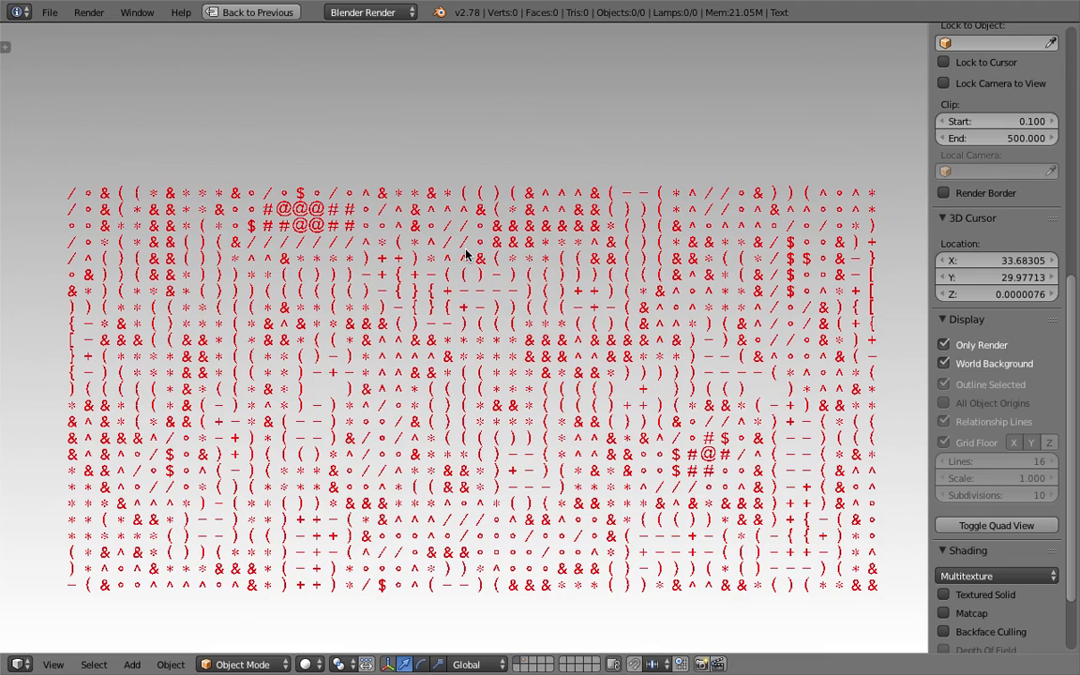
scroll(458, 250, up, 3)
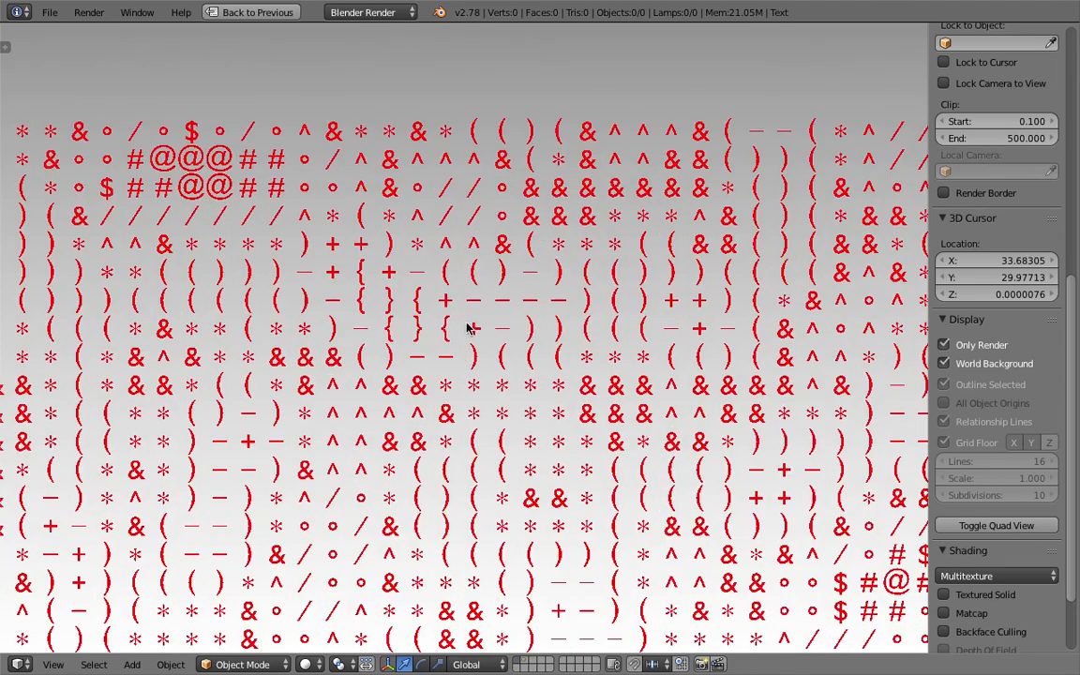
scroll(448, 246, up, 3)
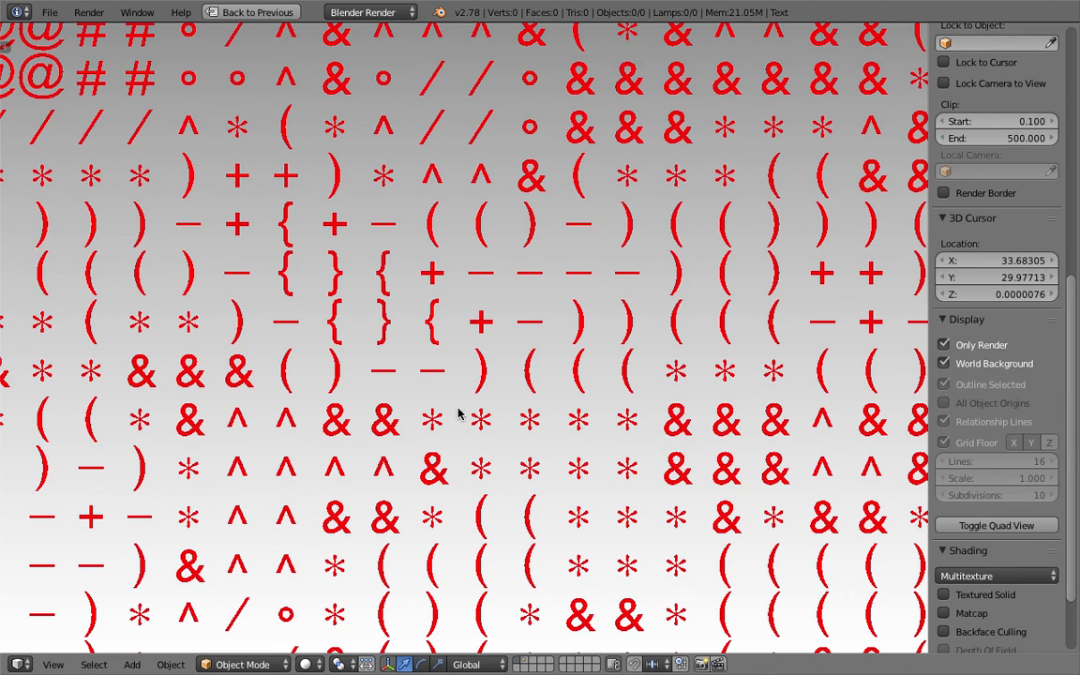
scroll(459, 414, down, 8)
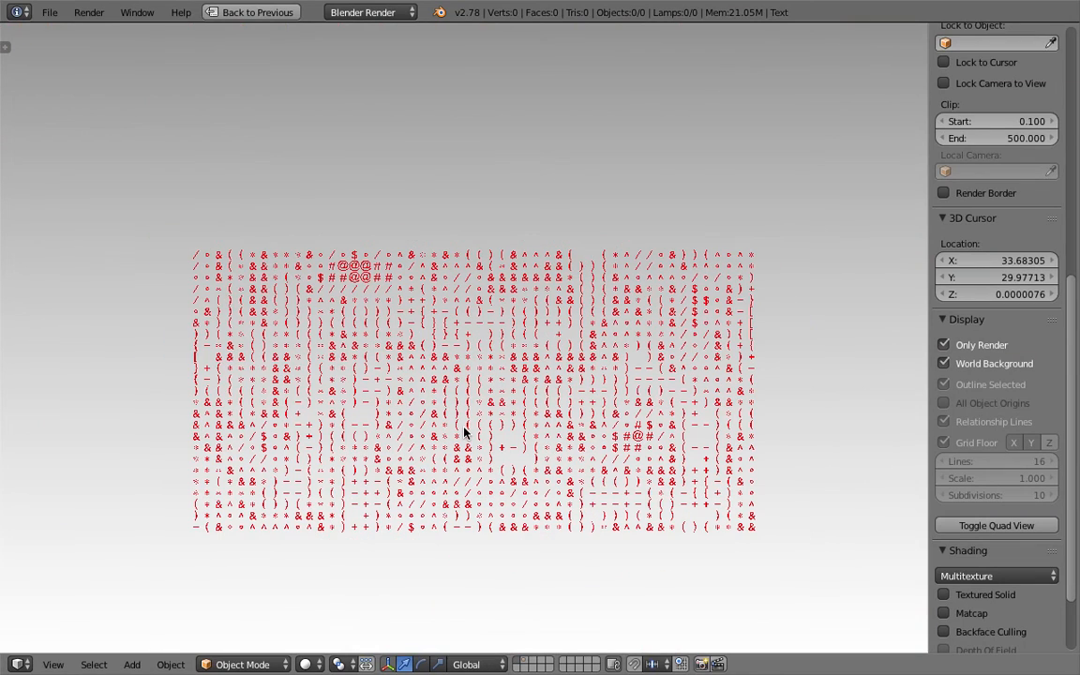
scroll(465, 431, up, 3)
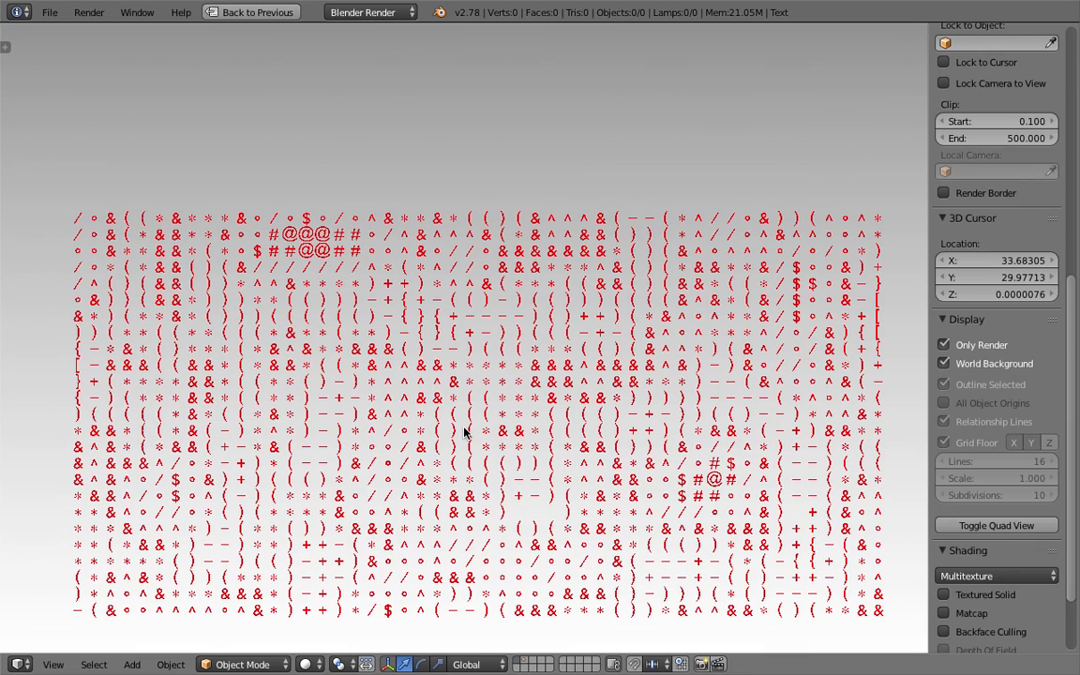
scroll(553, 336, up, 5)
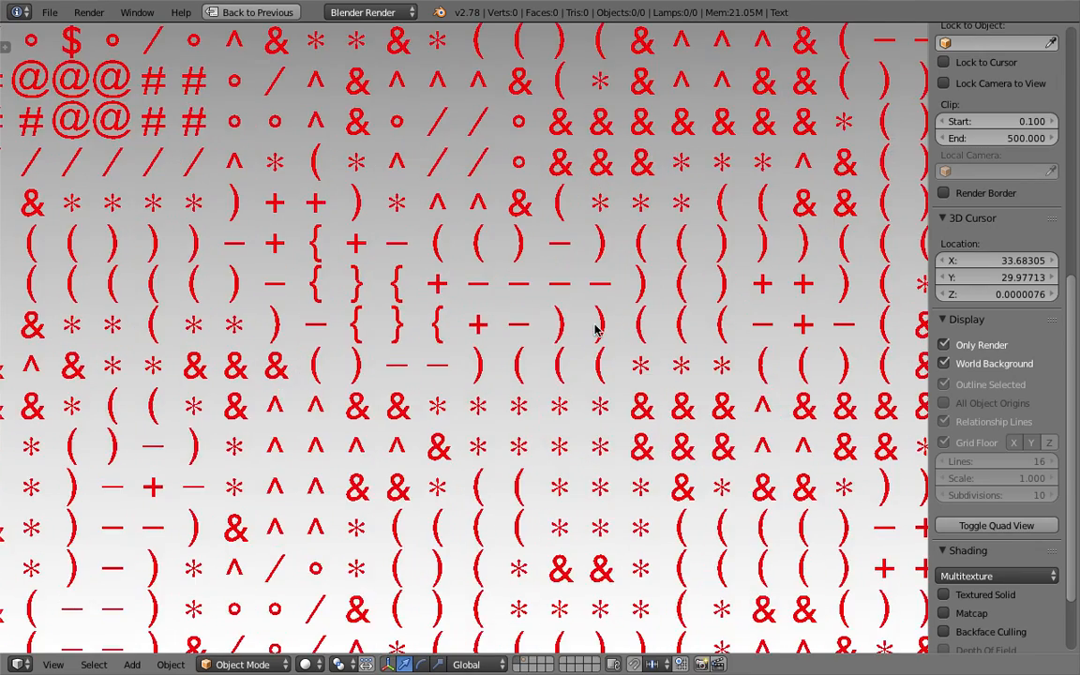
scroll(561, 330, down, 4)
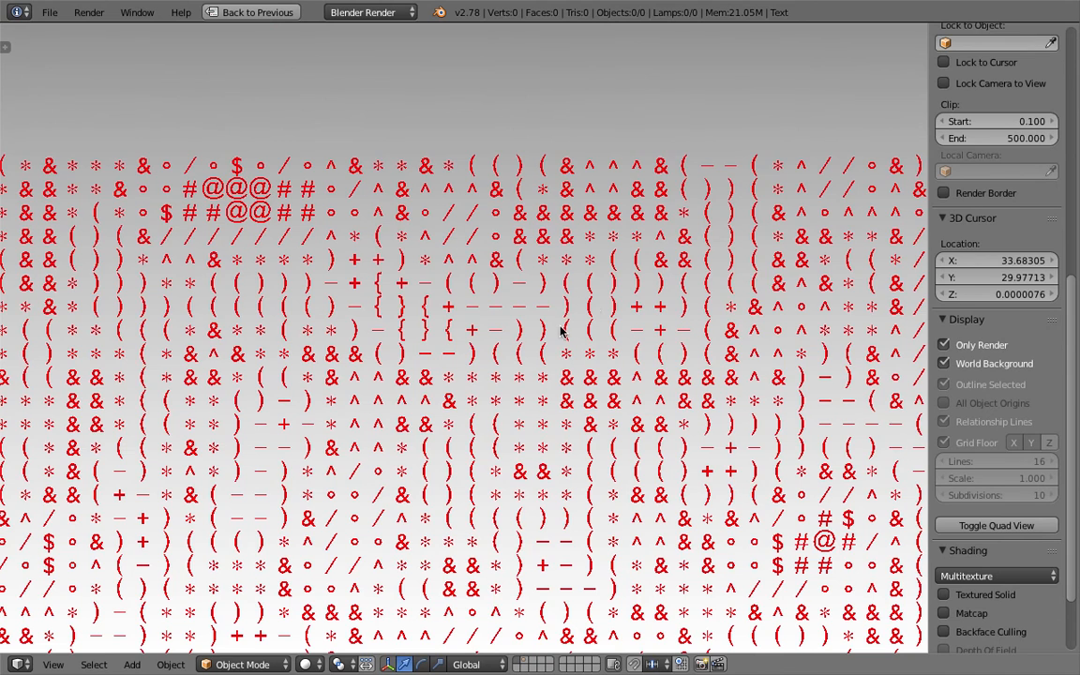
scroll(561, 330, down, 1)
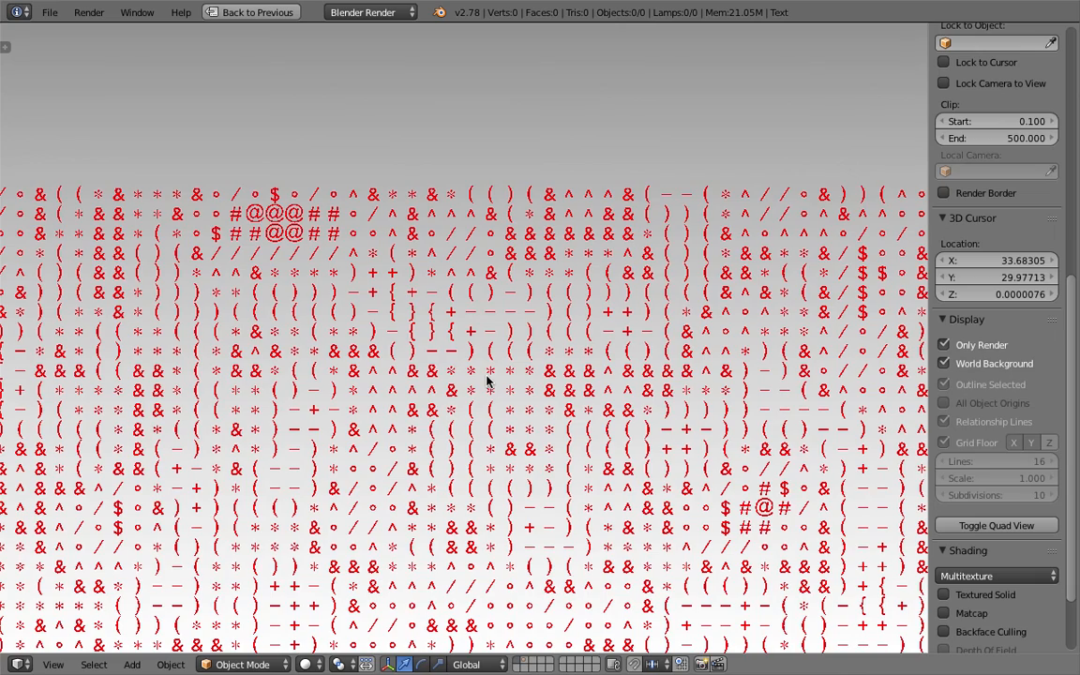
scroll(507, 415, down, 6)
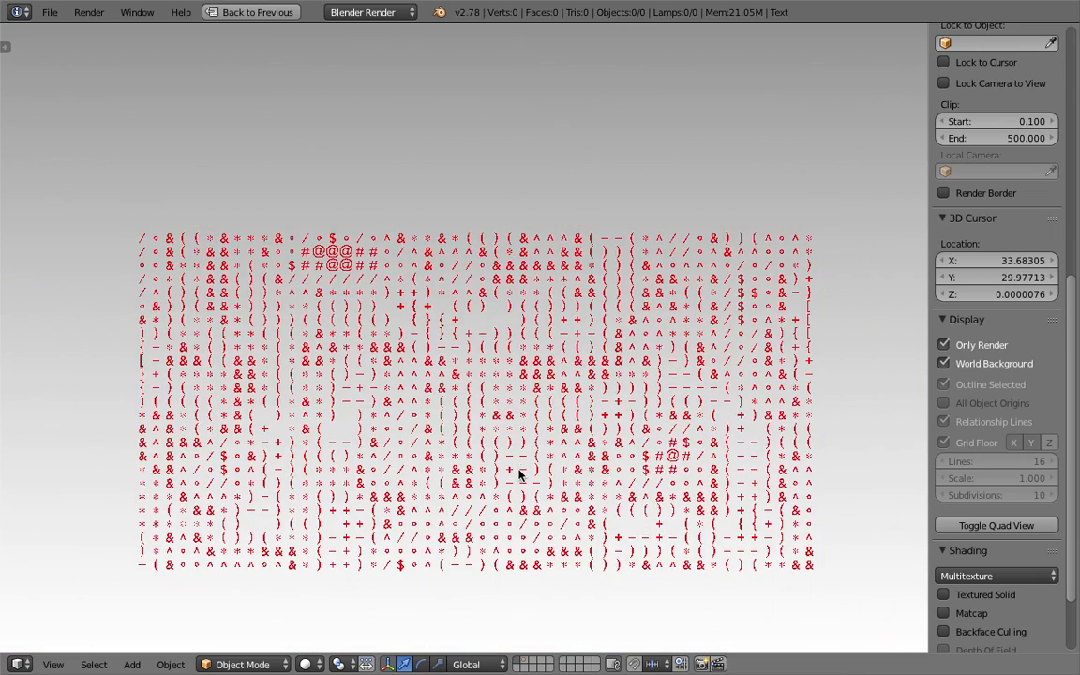
scroll(519, 472, up, 3)
scroll(519, 473, down, 2)
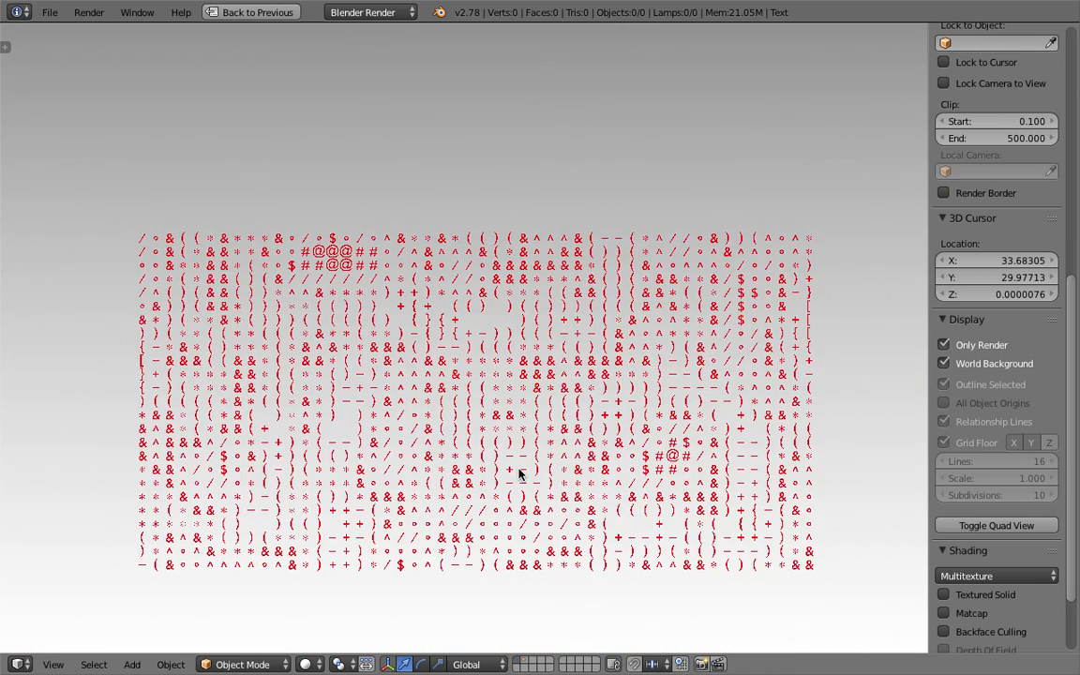